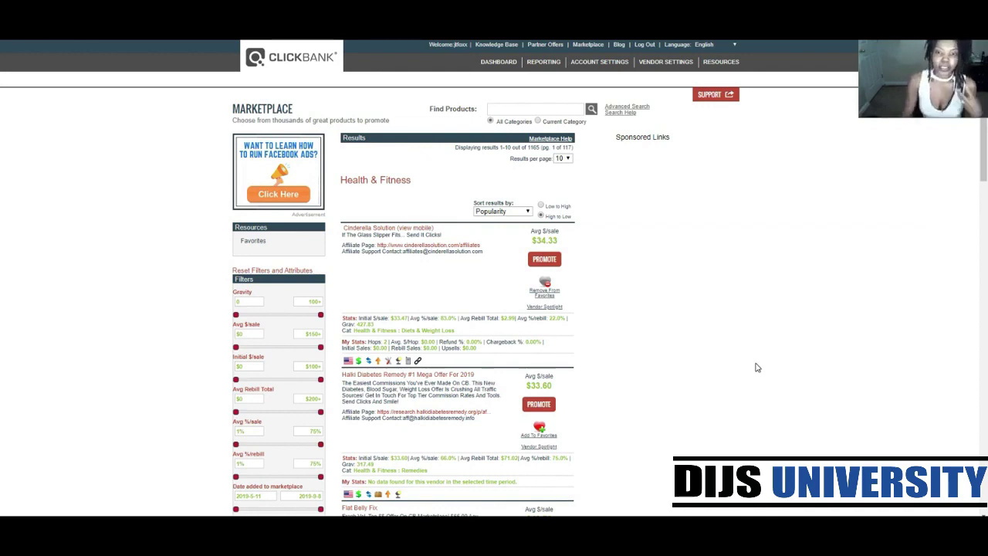
# - Browse the Health & Fitness marketplace listings along with the attribute filters and category list
pyautogui.scroll(-1, 757, 367)
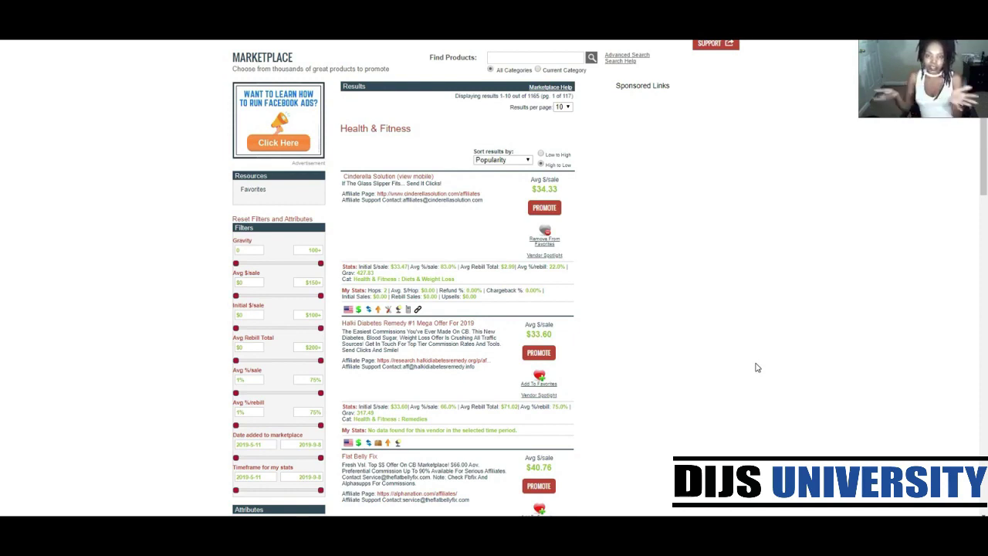
pyautogui.scroll(-2, 764, 130)
pyautogui.scroll(-5, 764, 130)
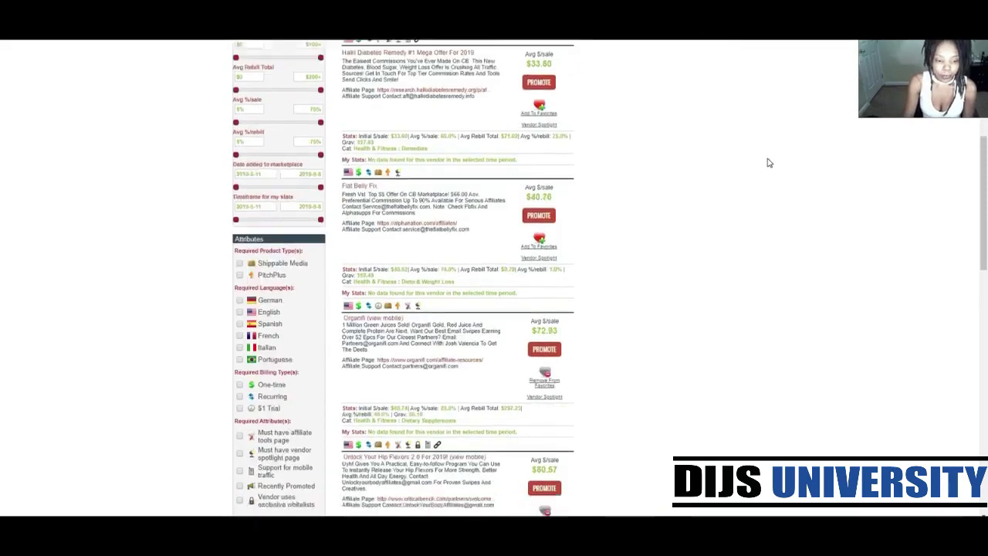
pyautogui.scroll(-2, 768, 163)
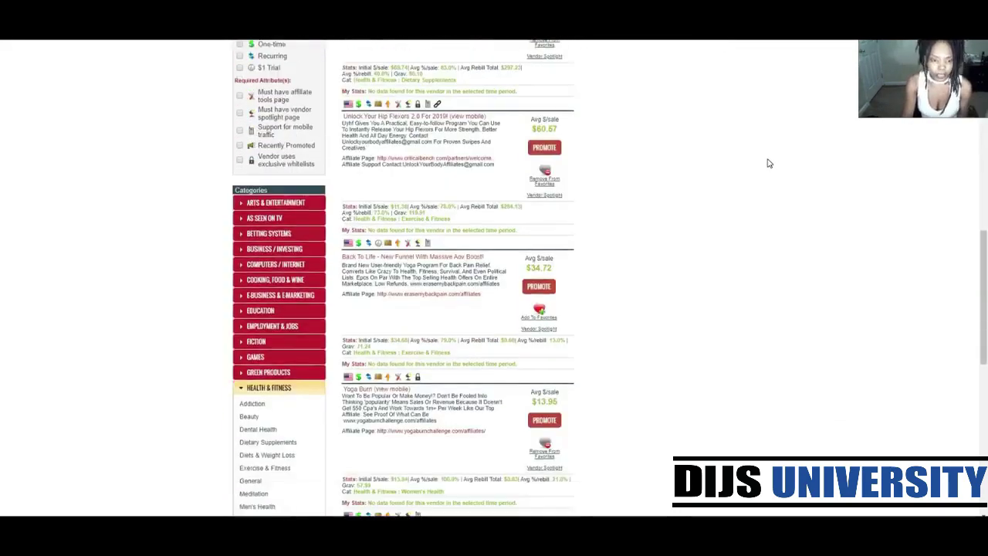
pyautogui.scroll(-1, 766, 173)
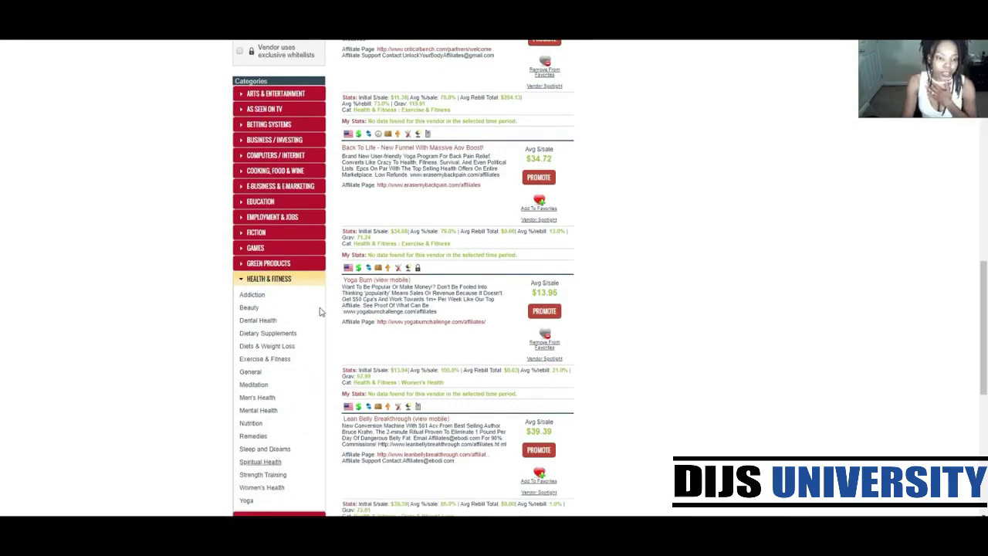
pyautogui.scroll(6, 787, 264)
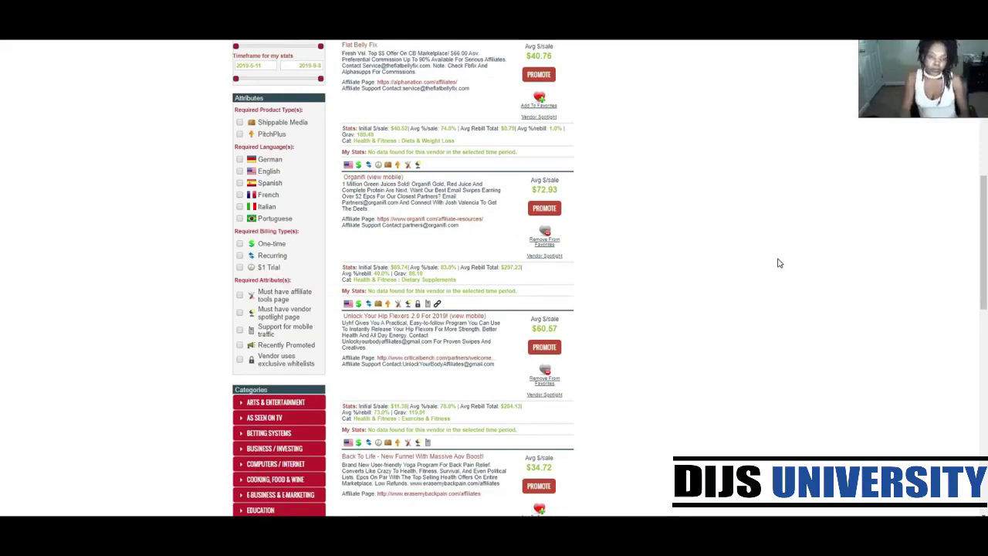
pyautogui.scroll(6, 838, 334)
pyautogui.scroll(3, 838, 335)
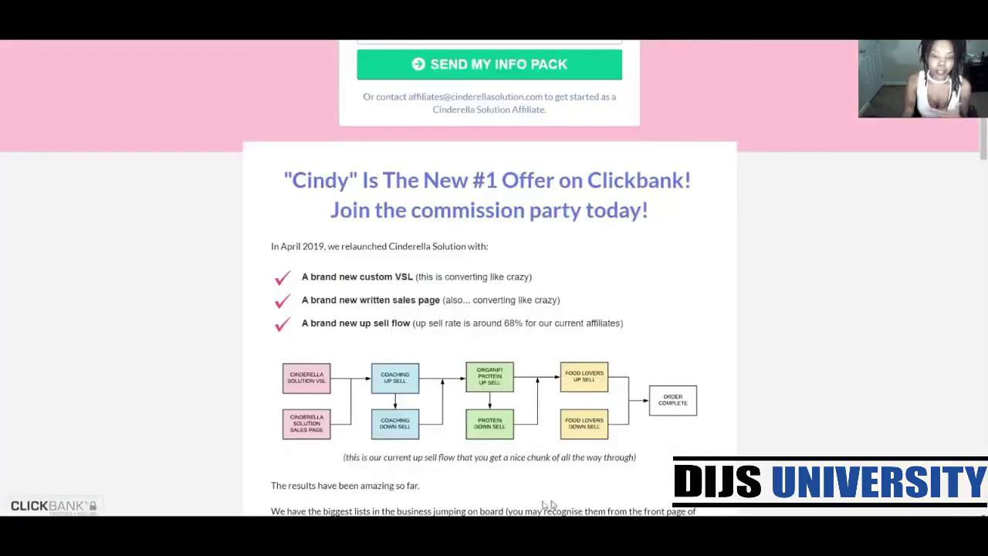
# - Review the Cinderella Solution affiliate page, then open the product's sales page from the marketplace listing and look through its written version
pyautogui.scroll(-1, 401, 430)
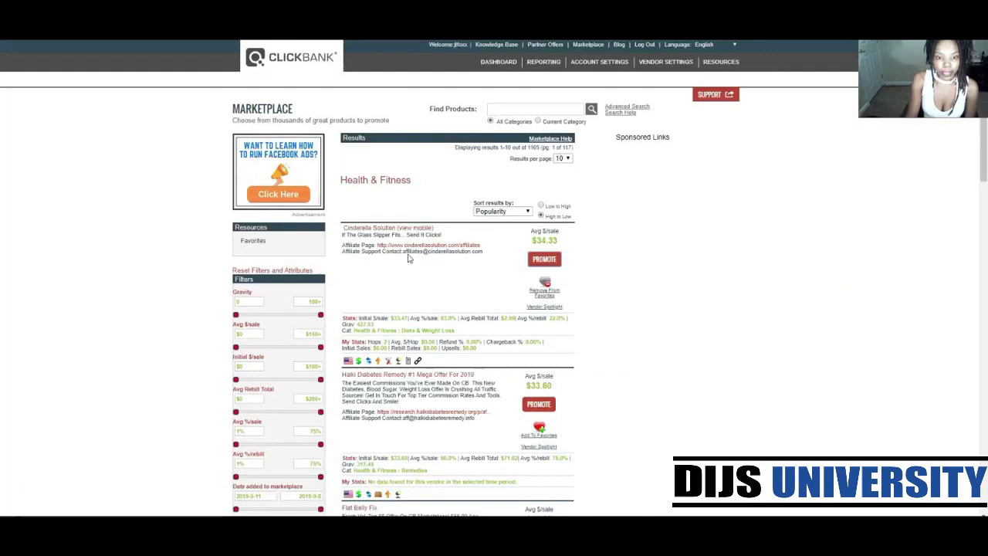
pyautogui.click(373, 229)
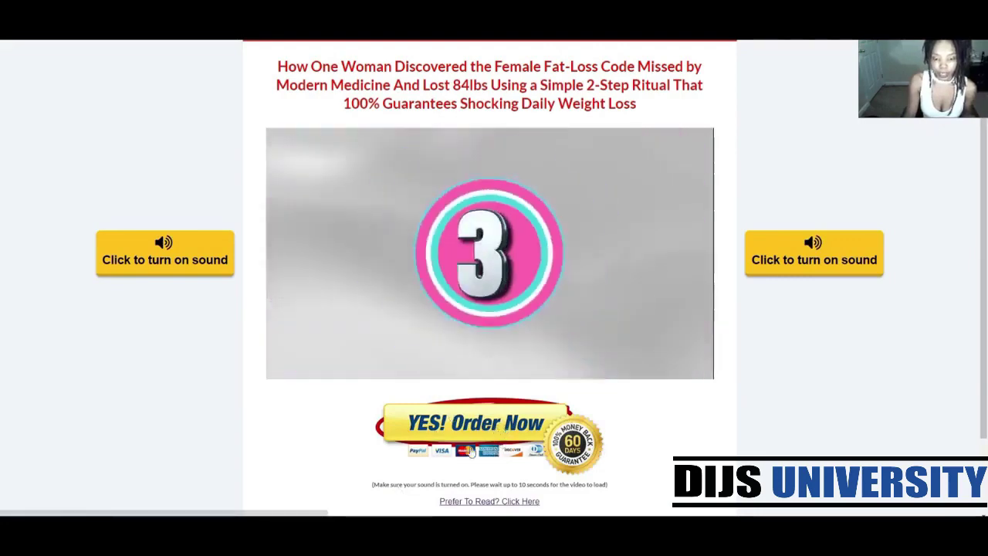
pyautogui.scroll(-1, 646, 403)
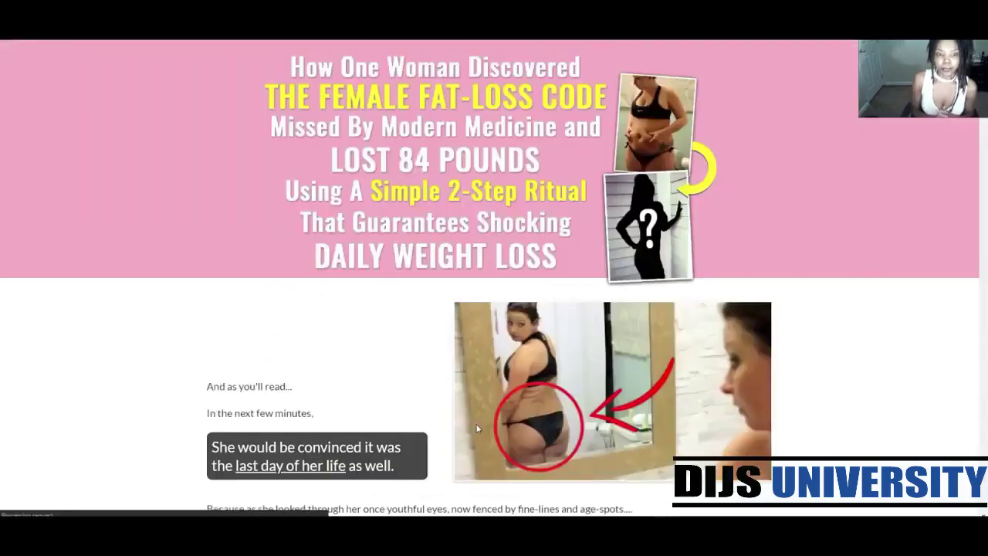
pyautogui.scroll(-5, 429, 374)
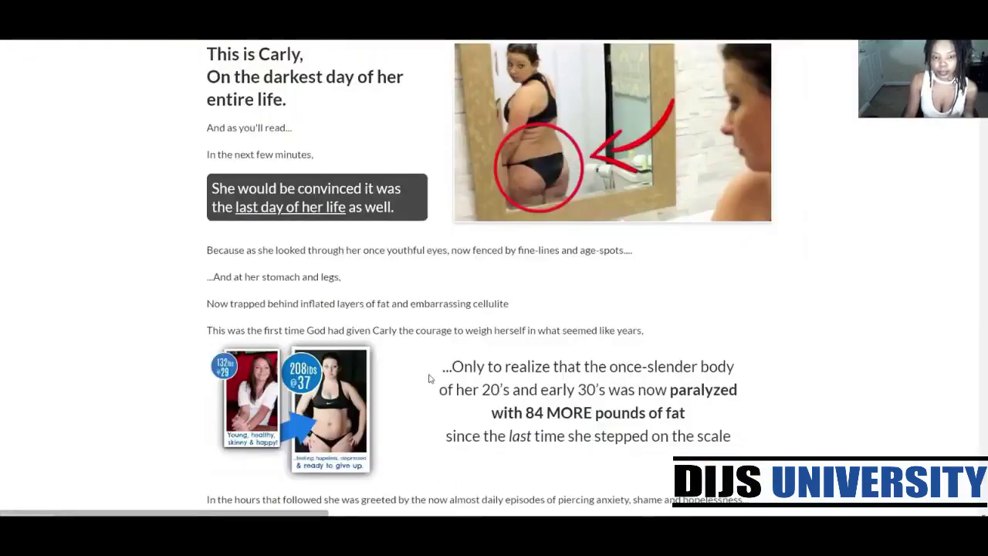
pyautogui.scroll(-2, 430, 375)
pyautogui.scroll(6, 490, 278)
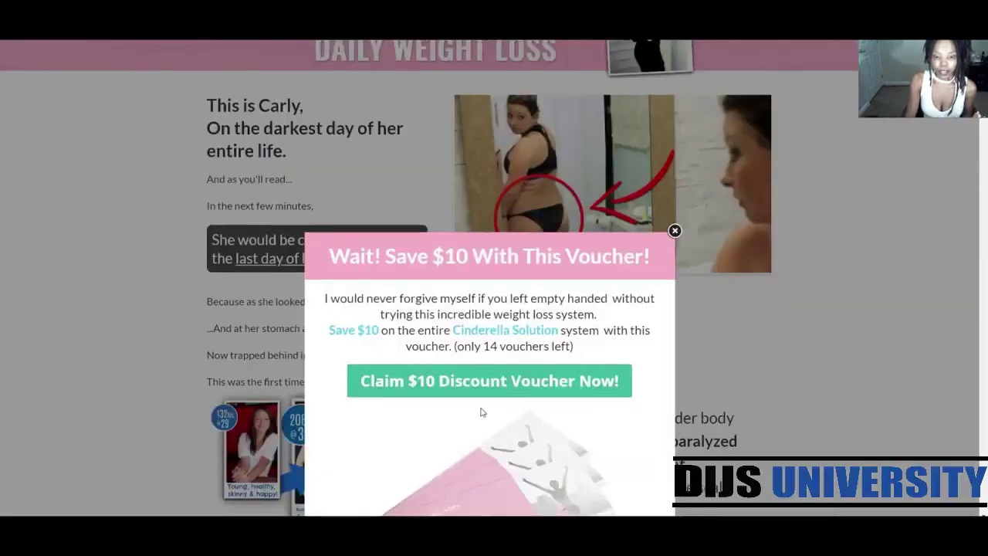
pyautogui.scroll(-3, 486, 386)
pyautogui.scroll(4, 532, 363)
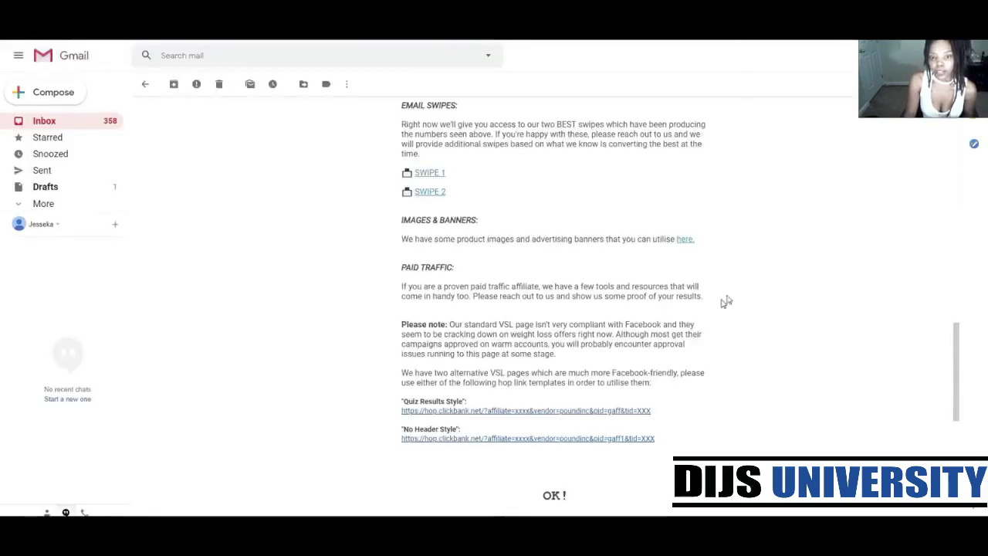
# - Switch to Gmail and read the Cinderella Solution affiliate email from the welcome text through commission bumps, recent statistics and demographics
pyautogui.scroll(3, 724, 316)
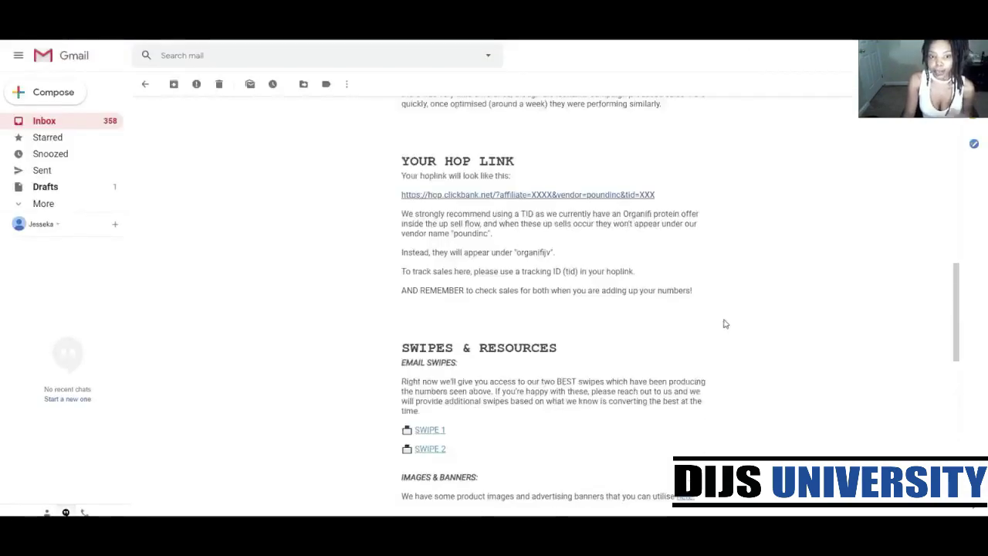
pyautogui.scroll(10, 688, 382)
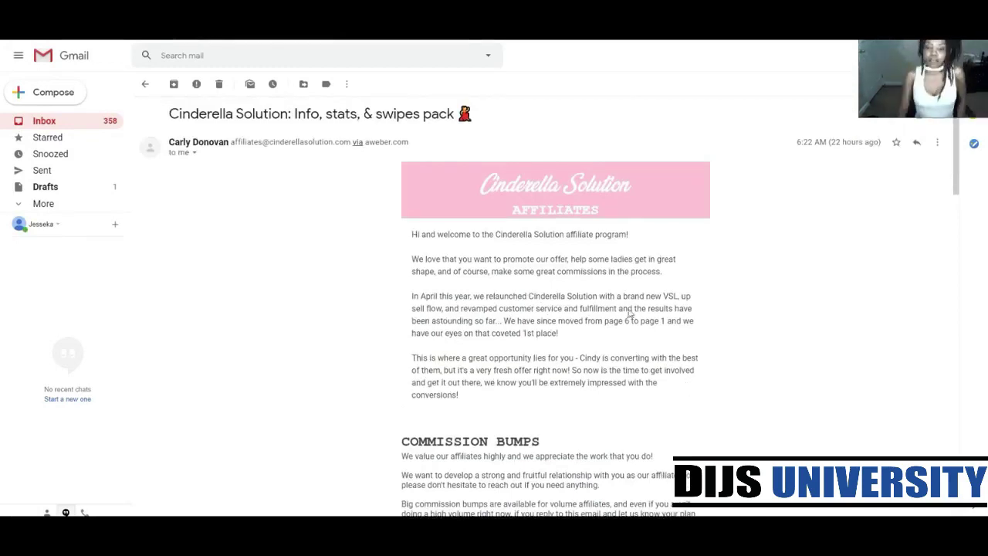
pyautogui.scroll(-2, 631, 313)
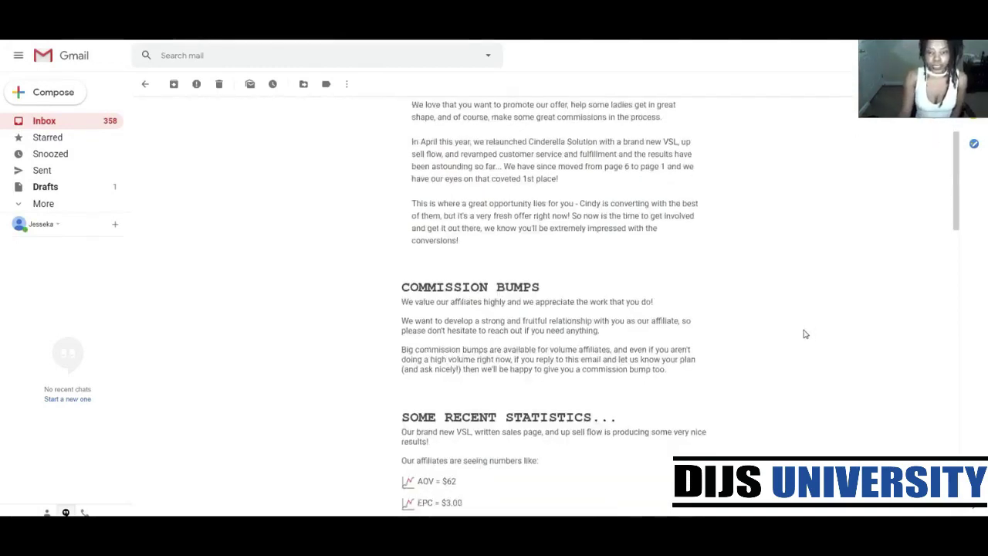
pyautogui.scroll(-1, 803, 337)
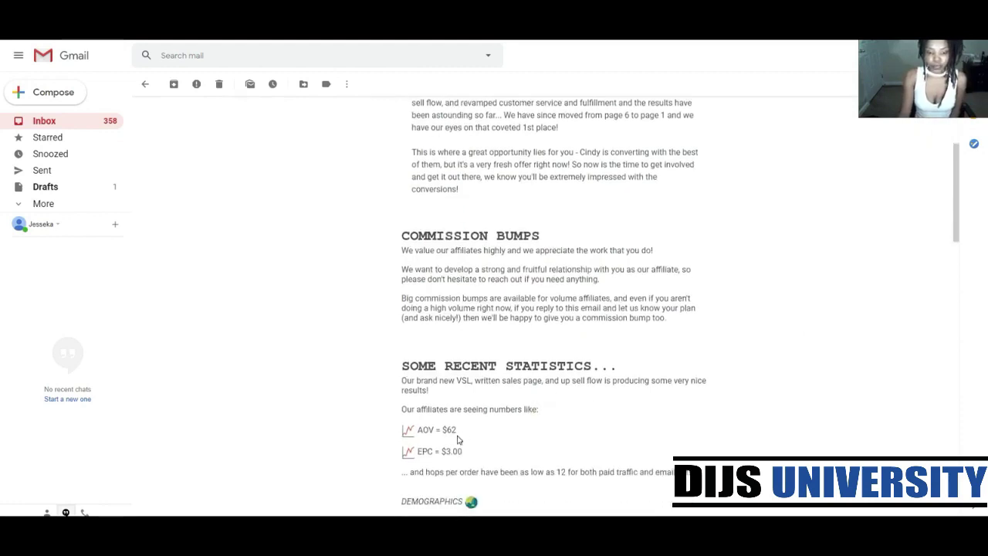
pyautogui.scroll(-1, 463, 438)
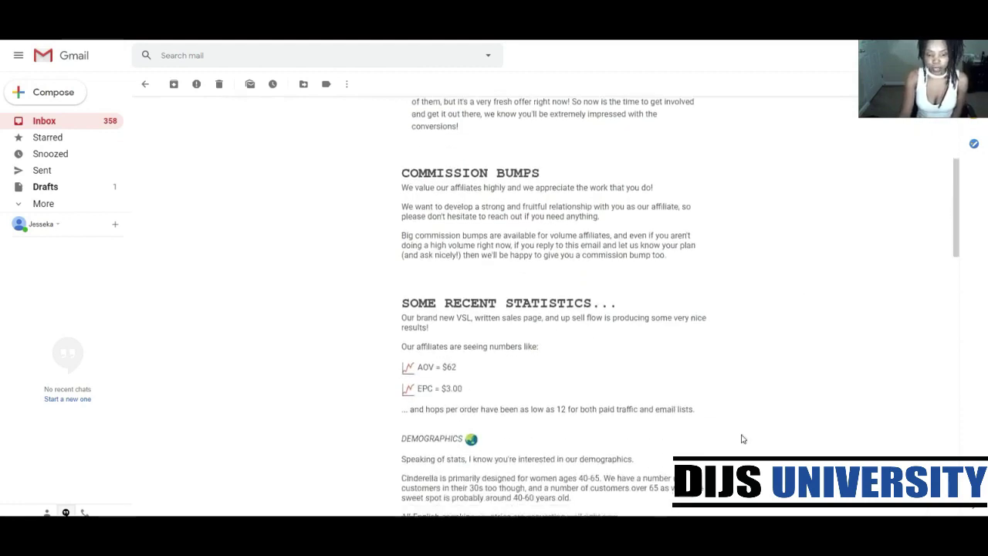
pyautogui.scroll(-1, 738, 439)
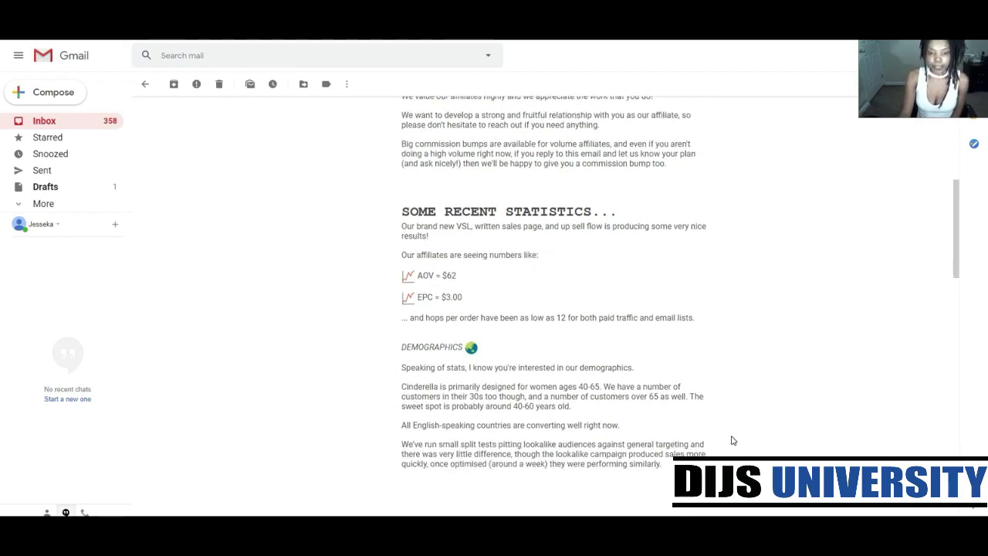
pyautogui.scroll(-2, 732, 440)
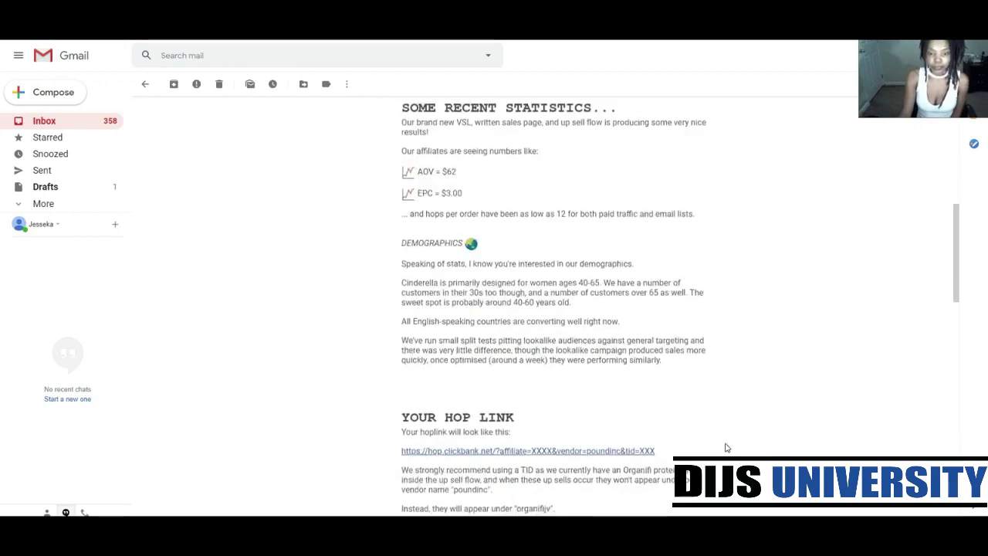
pyautogui.scroll(-1, 729, 444)
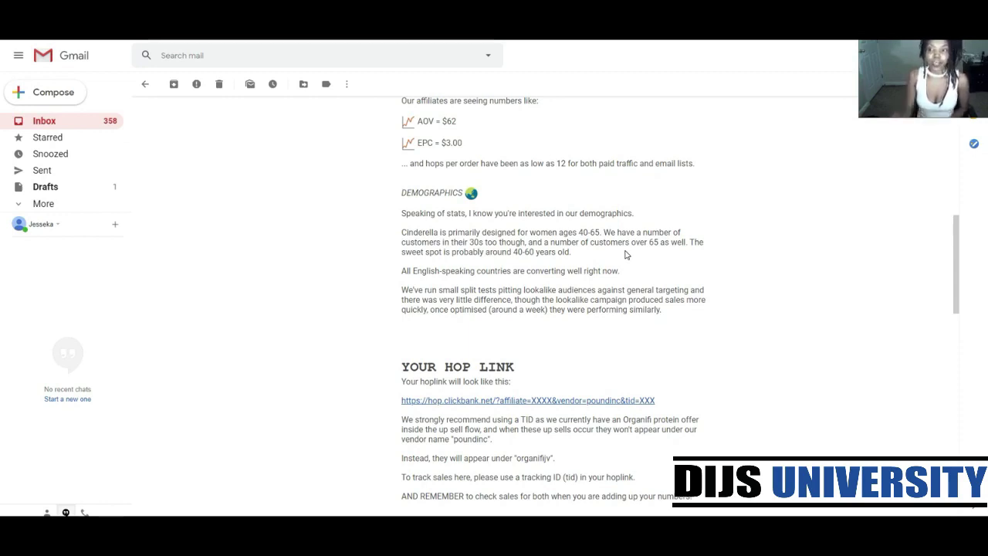
pyautogui.scroll(-1, 625, 255)
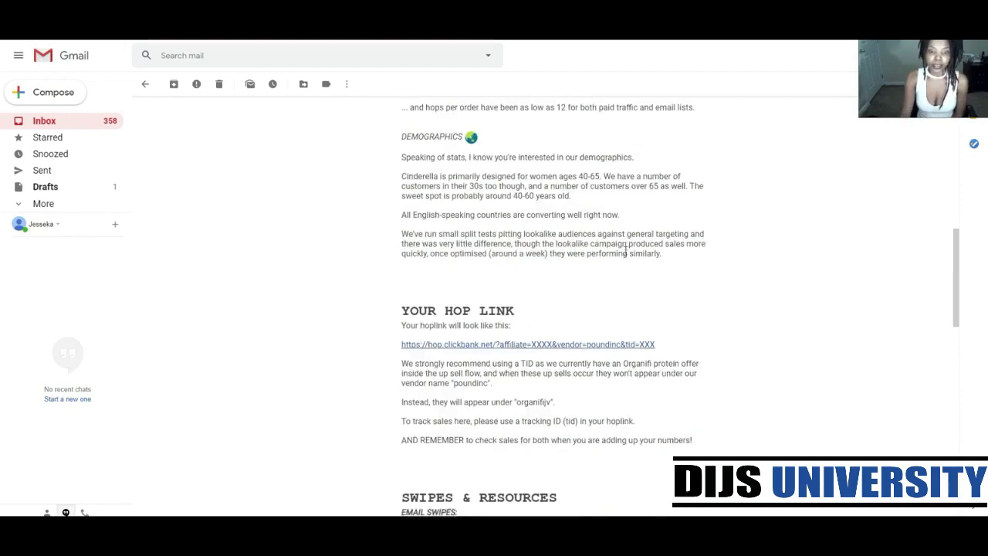
# - Read the email's hop link and Swipes & Resources sections, then open the second email swipe
pyautogui.scroll(-2, 625, 253)
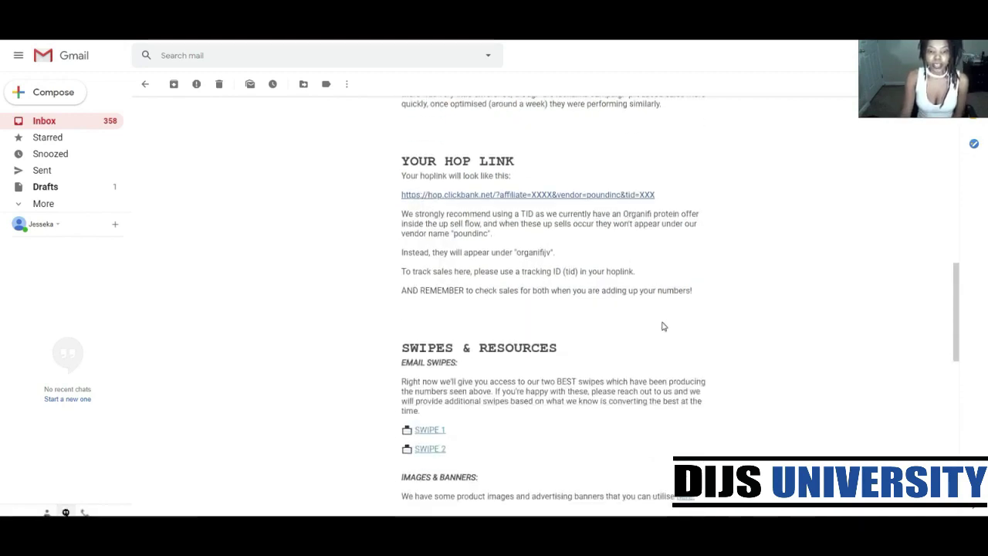
pyautogui.scroll(-1, 661, 326)
pyautogui.scroll(-2, 548, 285)
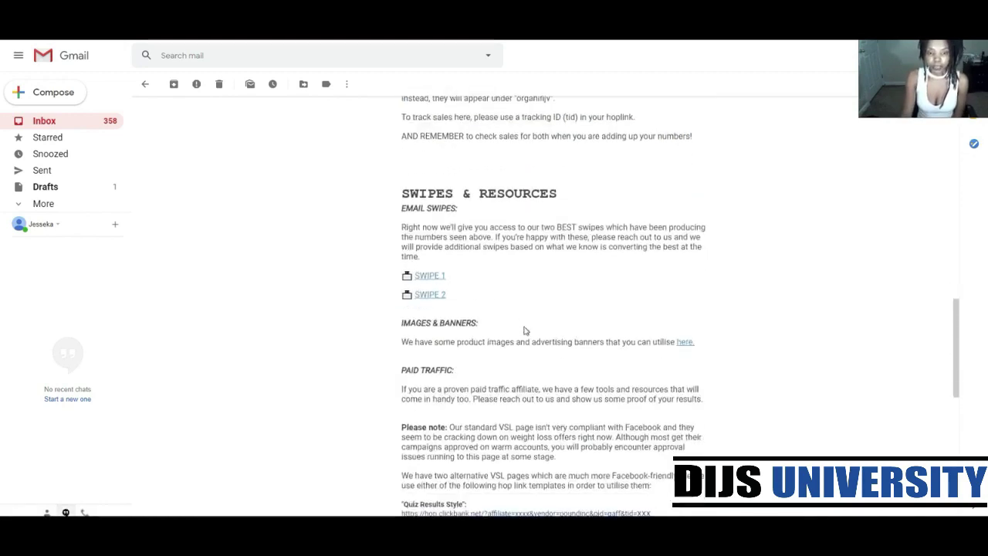
pyautogui.scroll(1, 523, 330)
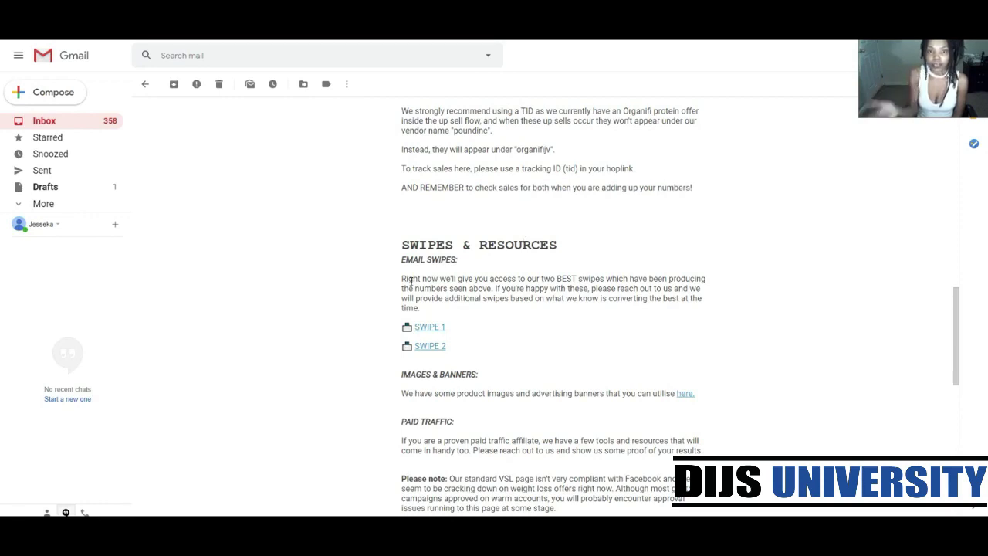
pyautogui.scroll(-2, 464, 322)
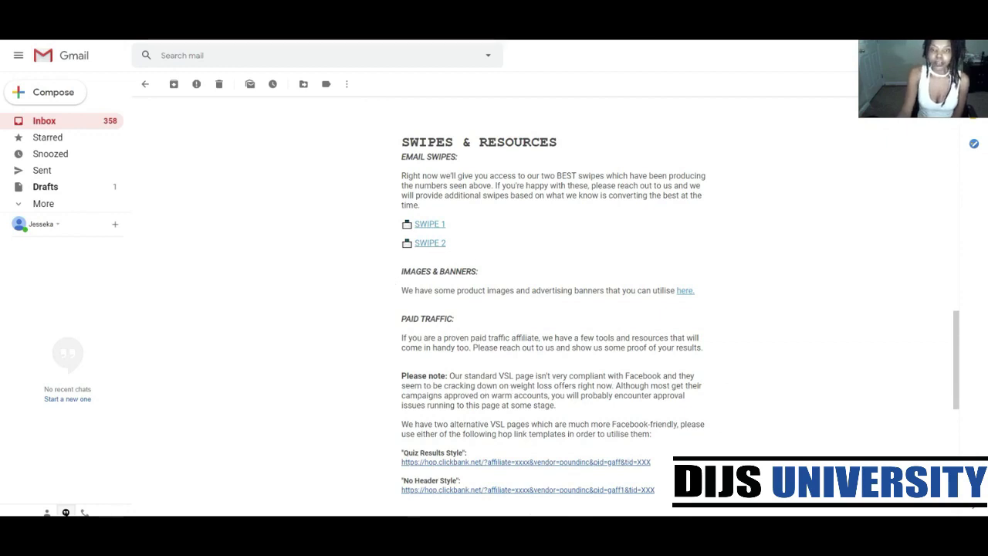
pyautogui.click(430, 243)
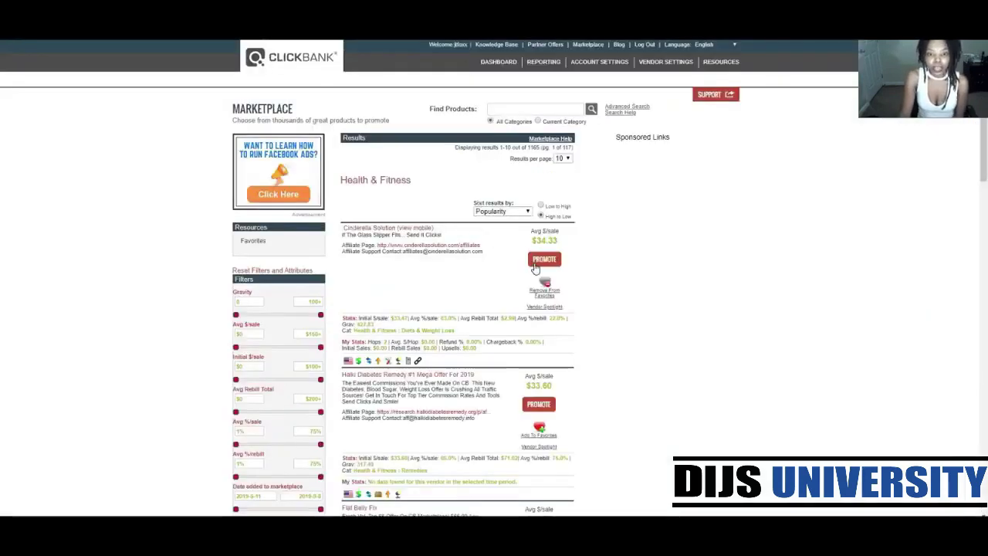
# - Switch to the ClickBank marketplace, generate a HopLink for Cinderella Solution with the Default landing page, and close the promotion window
pyautogui.click(535, 264)
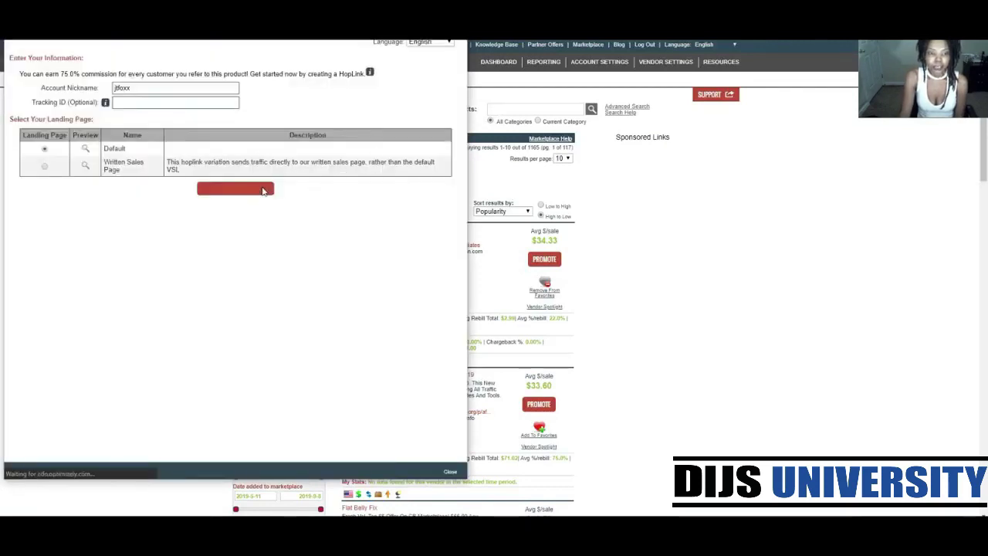
pyautogui.click(263, 190)
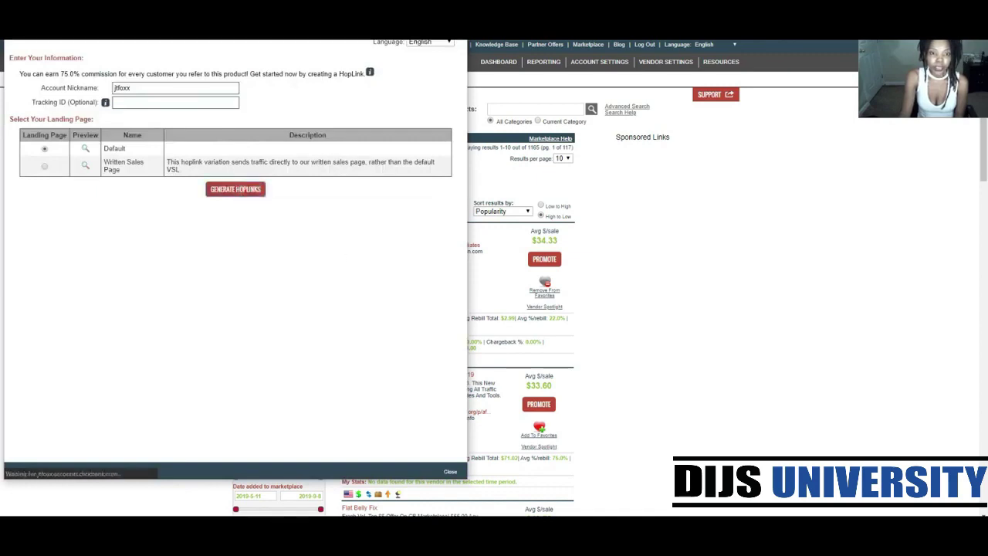
pyautogui.hotkey('ctrl', 'w')
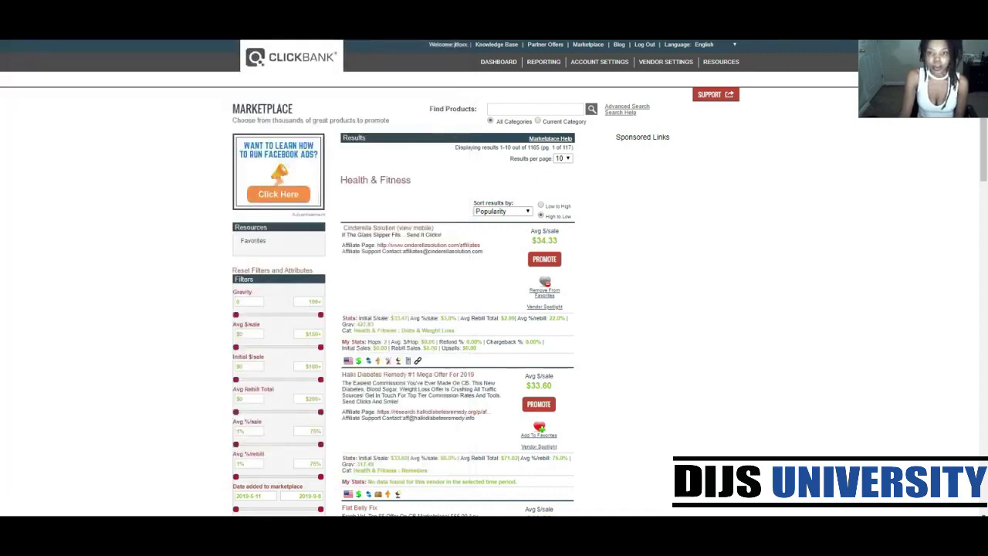
# - Switch to the Voluum tracker and close the campaign editing panel and the Clickbank-Cinderella-Mobile campaign report
pyautogui.hotkey('ctrl', 'Tab')
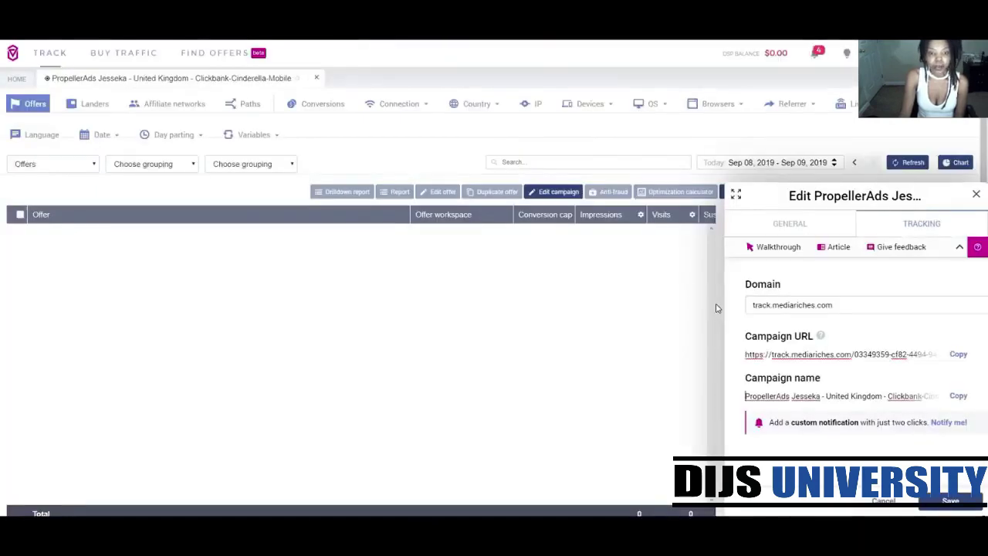
pyautogui.click(978, 196)
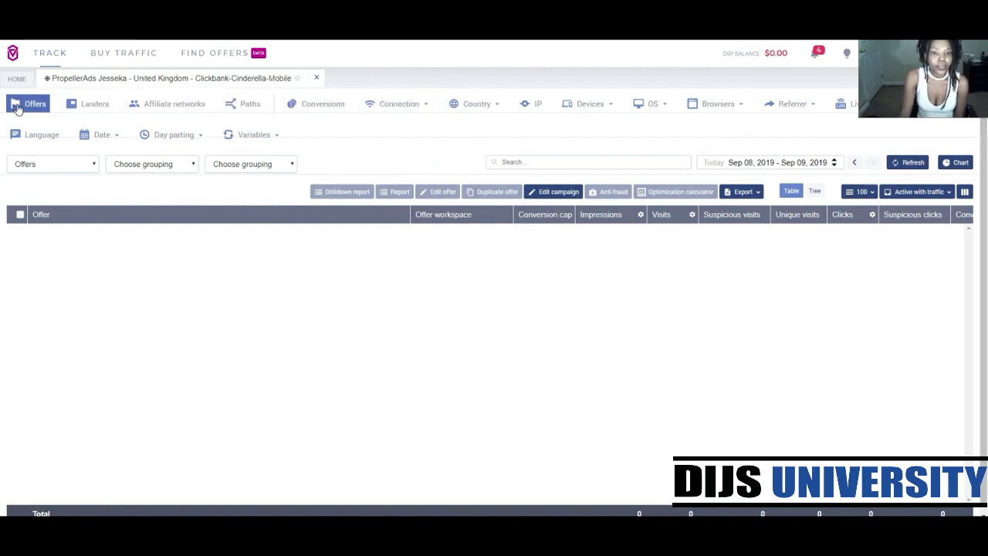
pyautogui.click(316, 80)
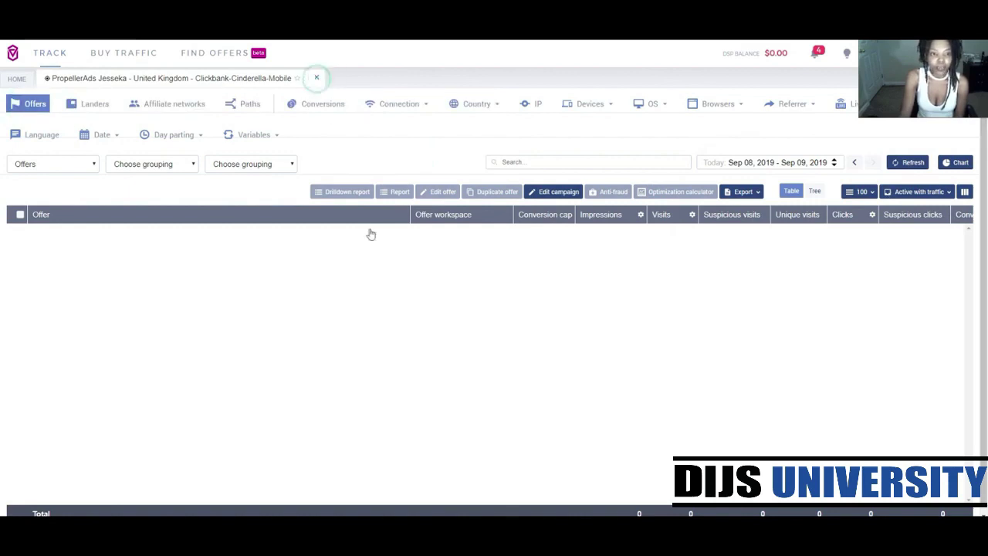
pyautogui.click(38, 103)
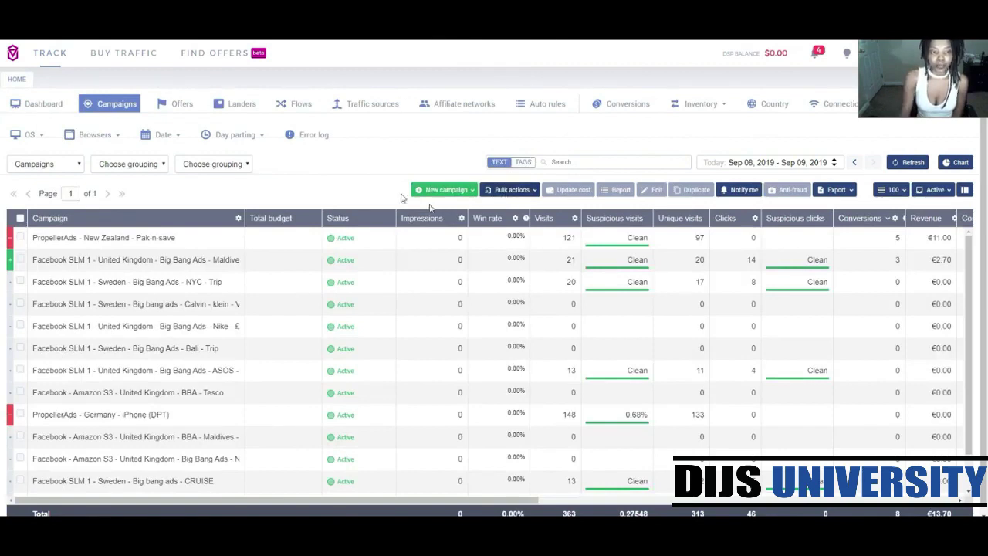
# - Open the offers list, start creating a new offer, and clear the pasted text from its name
pyautogui.click(174, 99)
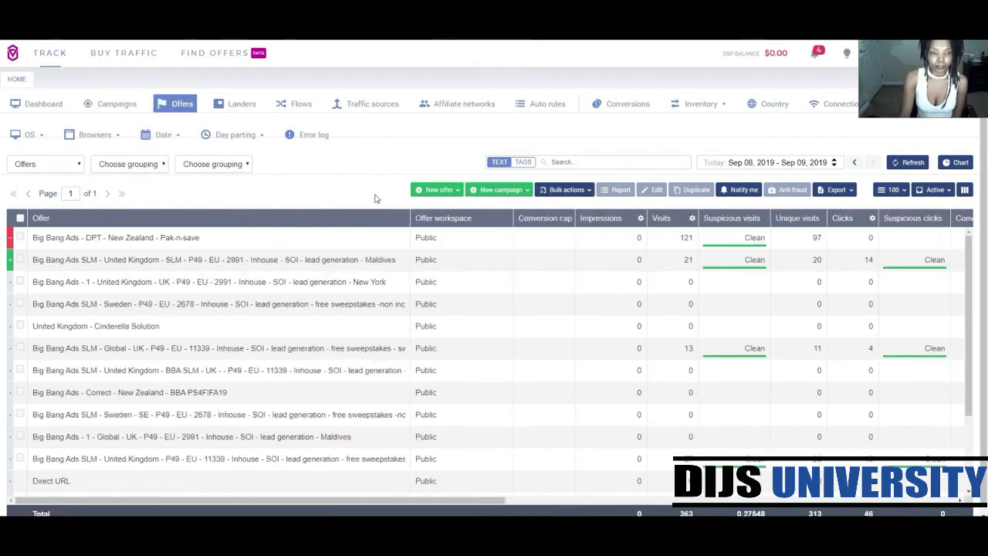
pyautogui.click(430, 192)
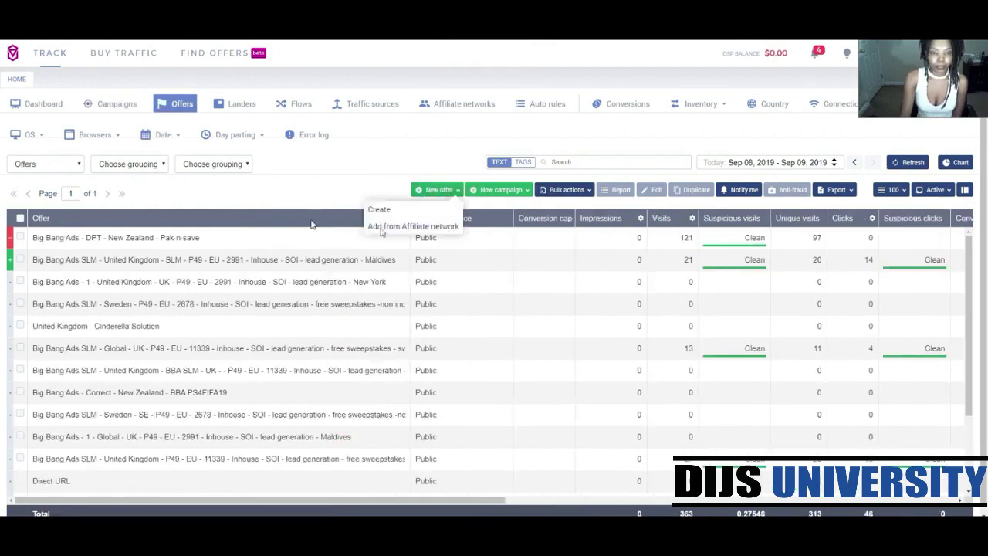
pyautogui.click(419, 212)
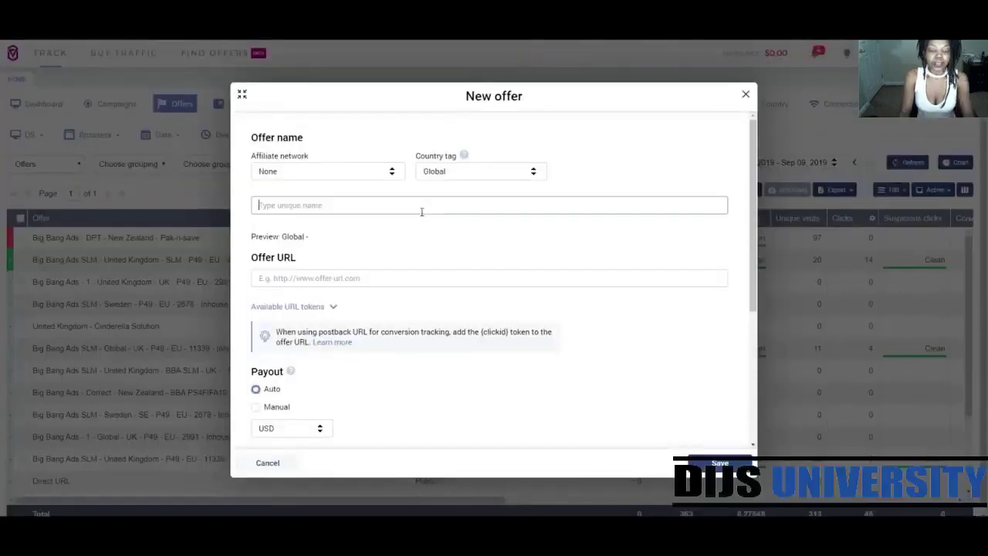
pyautogui.write('PropellerAds Jesseka - United Kingdom - Clickbank-Cinderella-Mobile')
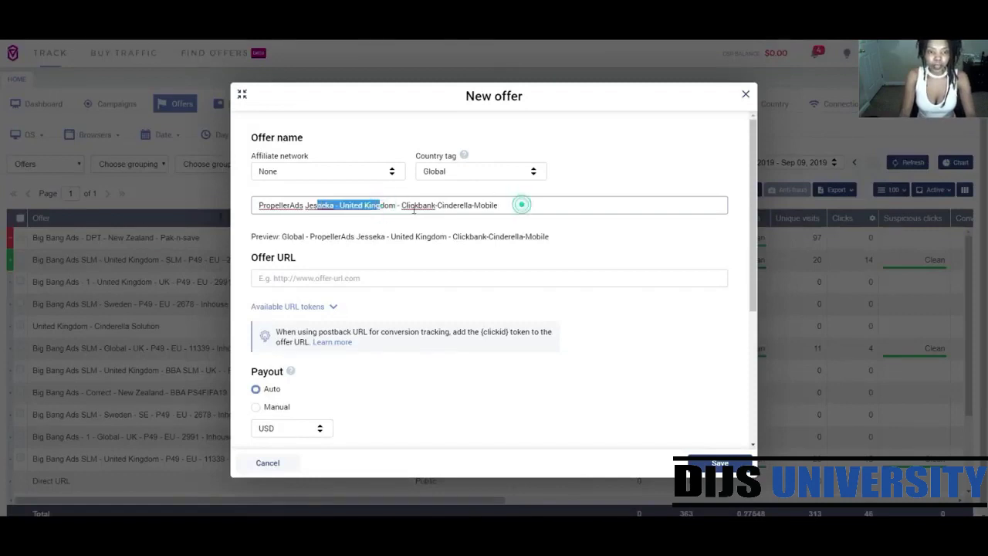
pyautogui.moveTo(520, 206); pyautogui.dragTo(278, 238)
pyautogui.press('BackSpace')
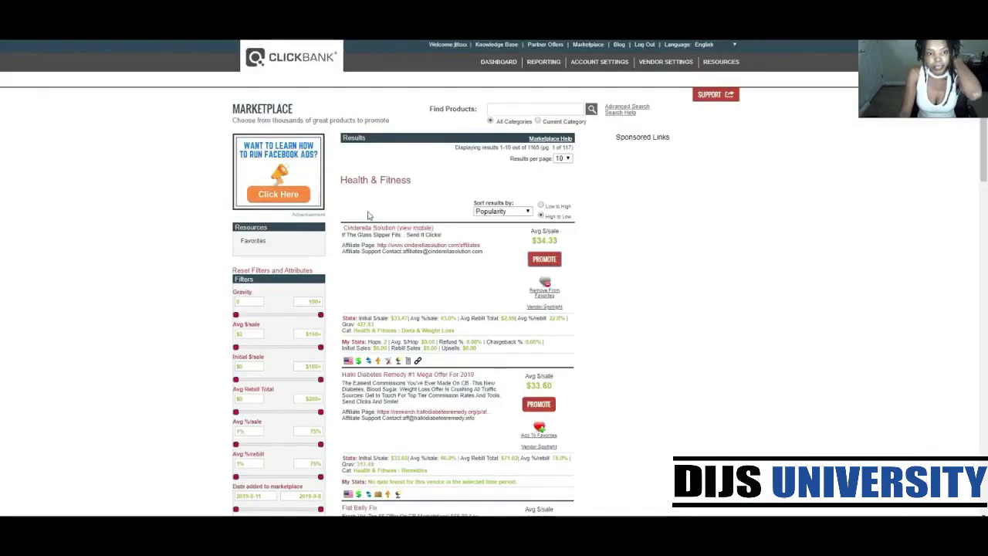
# - Switch to the ClickBank marketplace, generate a Cinderella Solution HopLink for the Written Sales Page landing page, and copy it
pyautogui.click(544, 258)
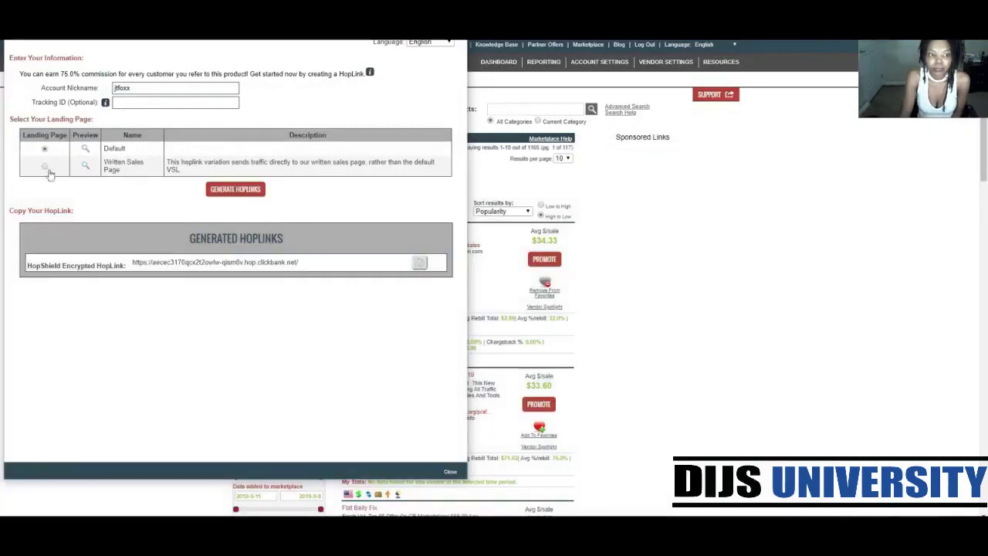
pyautogui.click(45, 167)
pyautogui.click(238, 190)
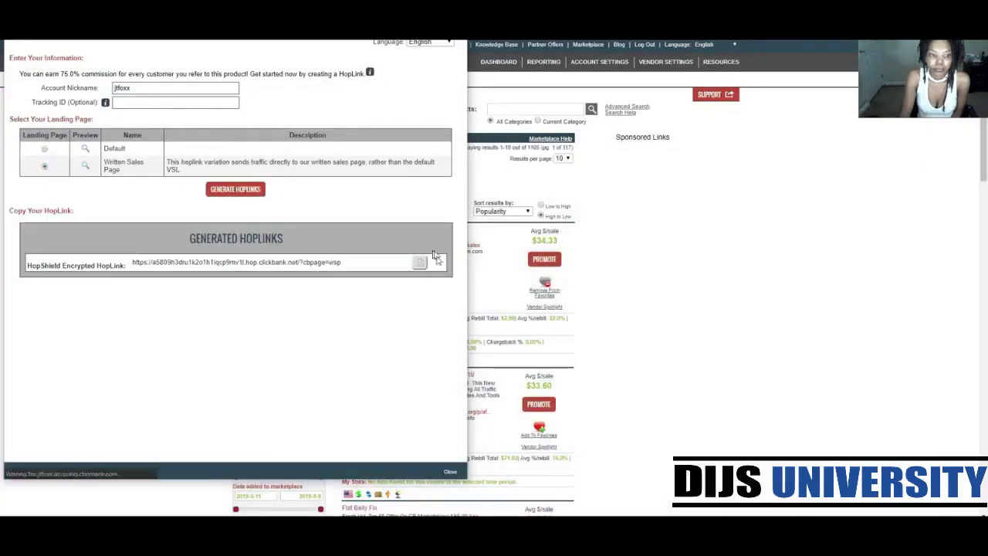
pyautogui.click(419, 263)
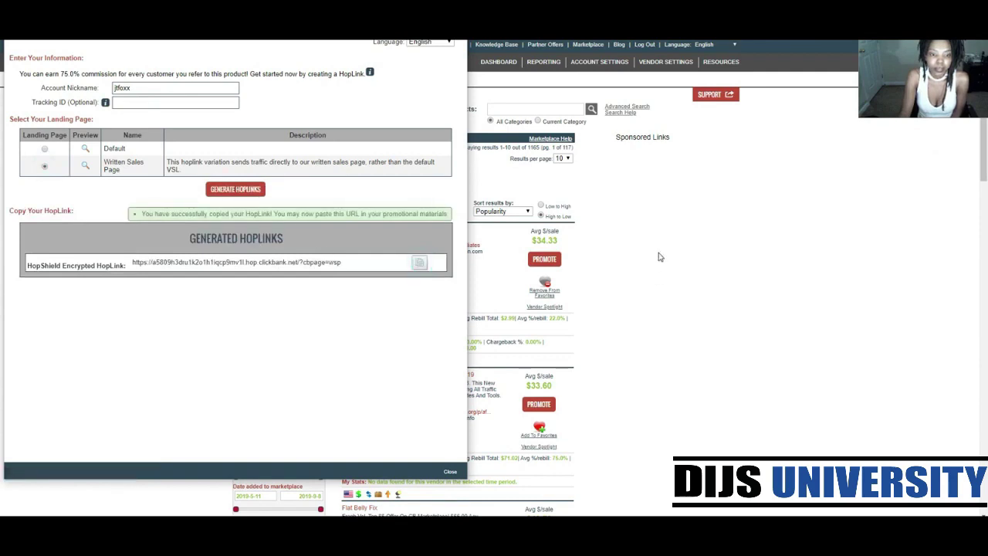
# - Return to the Voluum new offer form and paste the copied HopLink as the offer URL
pyautogui.click(660, 256)
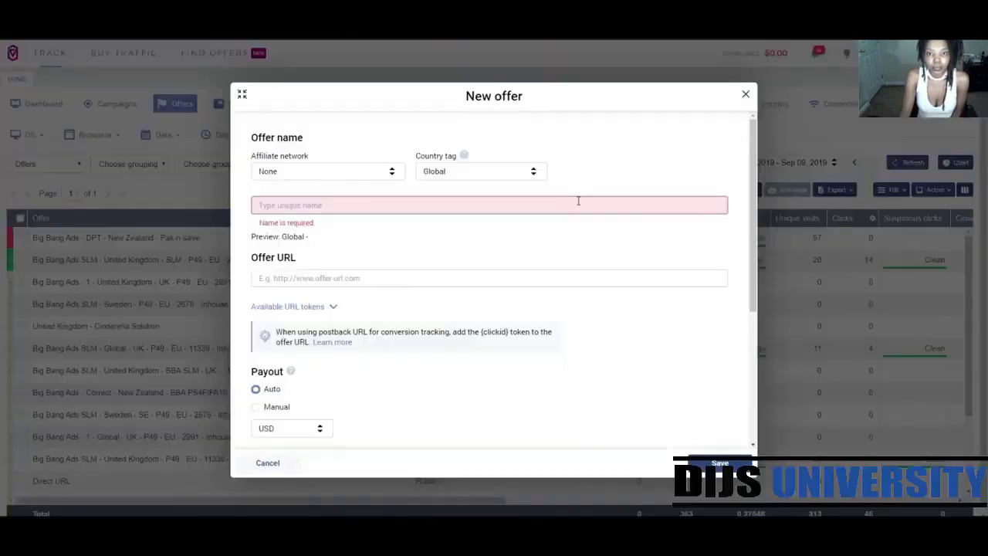
pyautogui.click(295, 279)
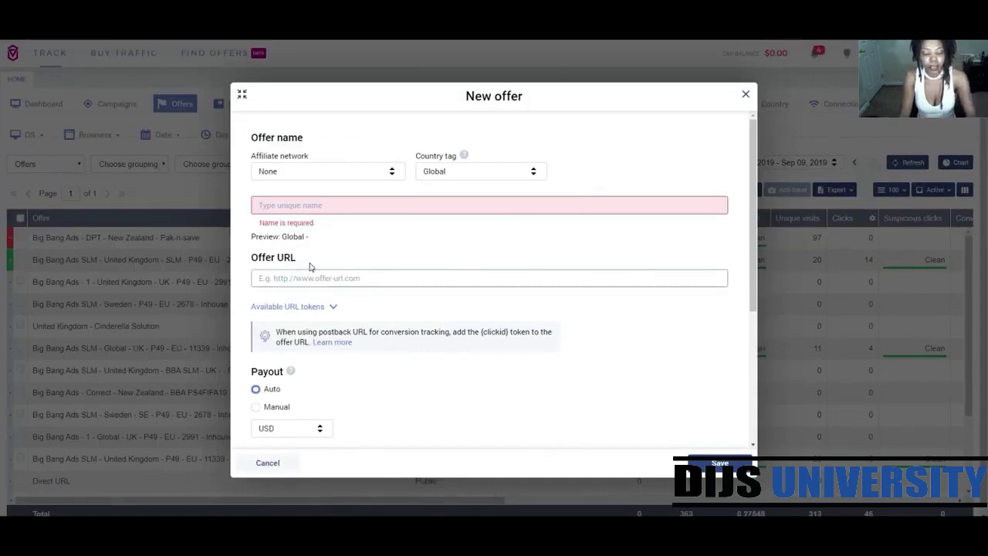
pyautogui.hotkey('ctrl', 'v')
# - Name the new offer CinderellaSolution-Clickbank
pyautogui.click(345, 205)
pyautogui.write('Ci')
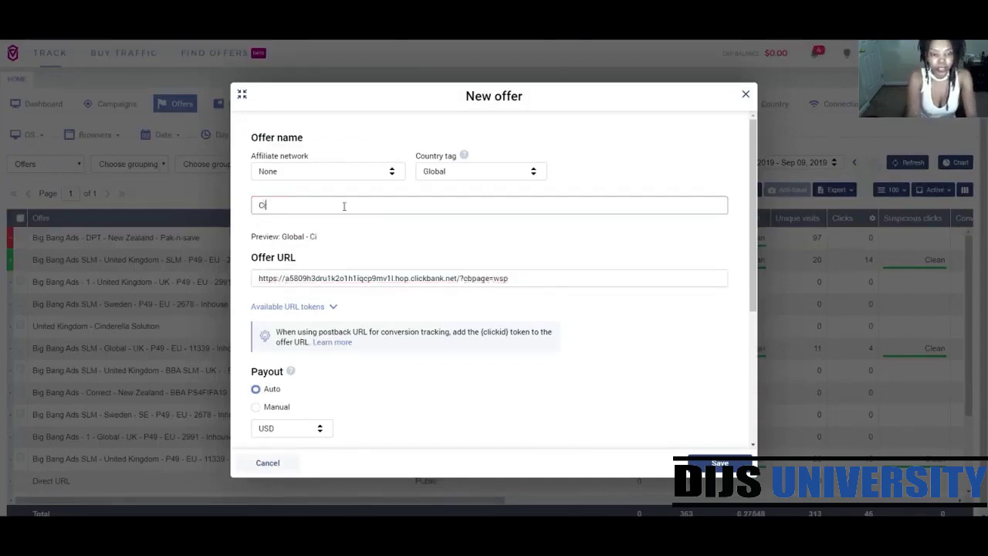
pyautogui.write('nderlla')
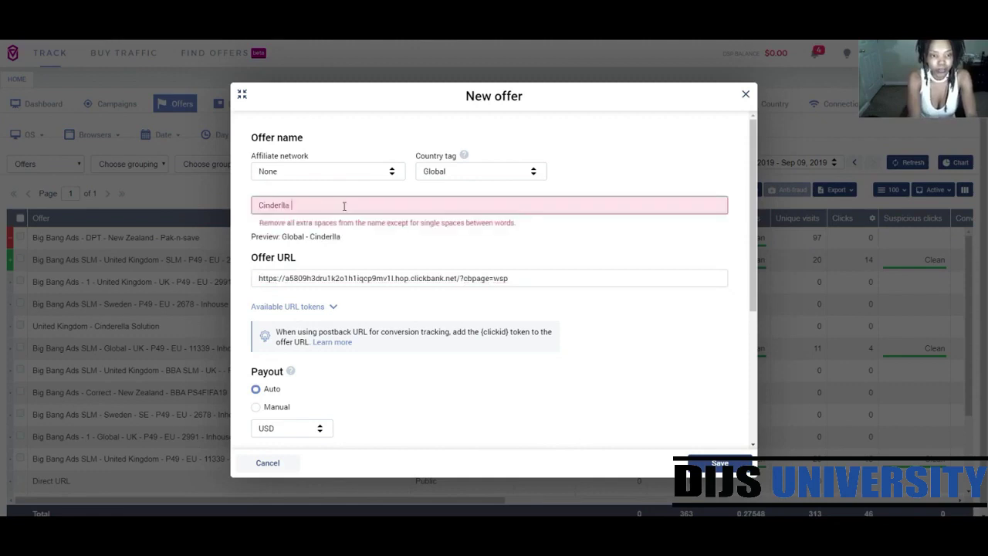
pyautogui.press('BackSpace')
pyautogui.press('BackSpace')
pyautogui.press('BackSpace')
pyautogui.press('BackSpace')
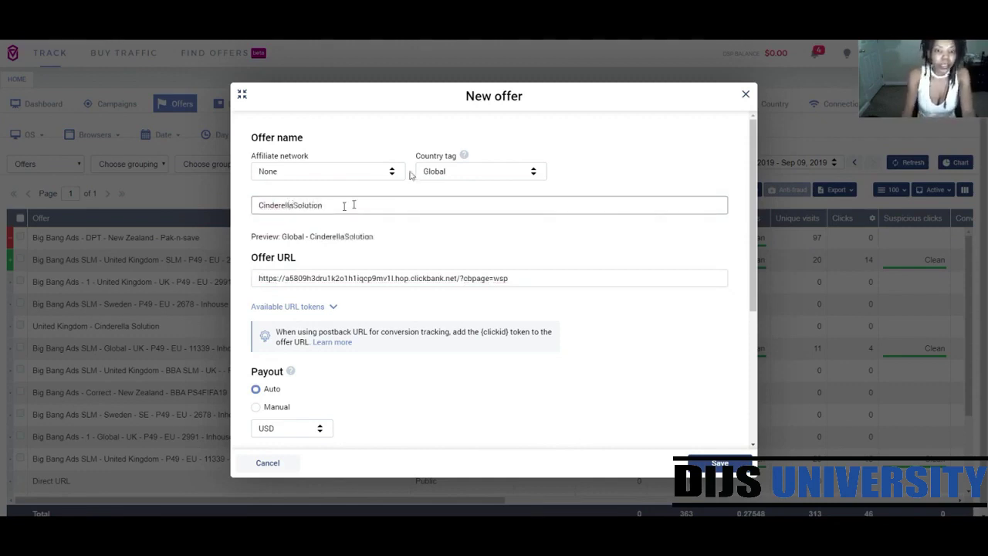
pyautogui.moveTo(460, 157)
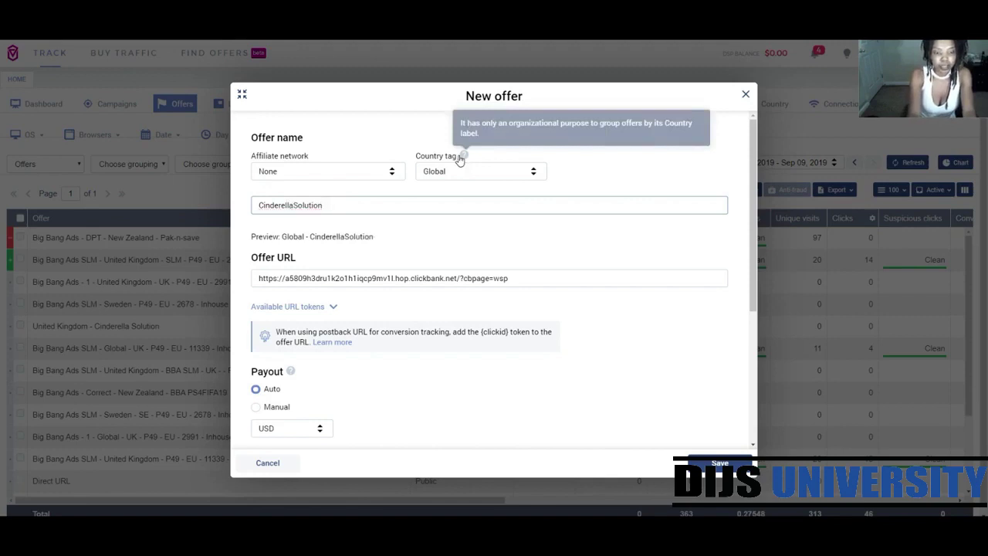
pyautogui.write('ellaSolution-Clickbank')
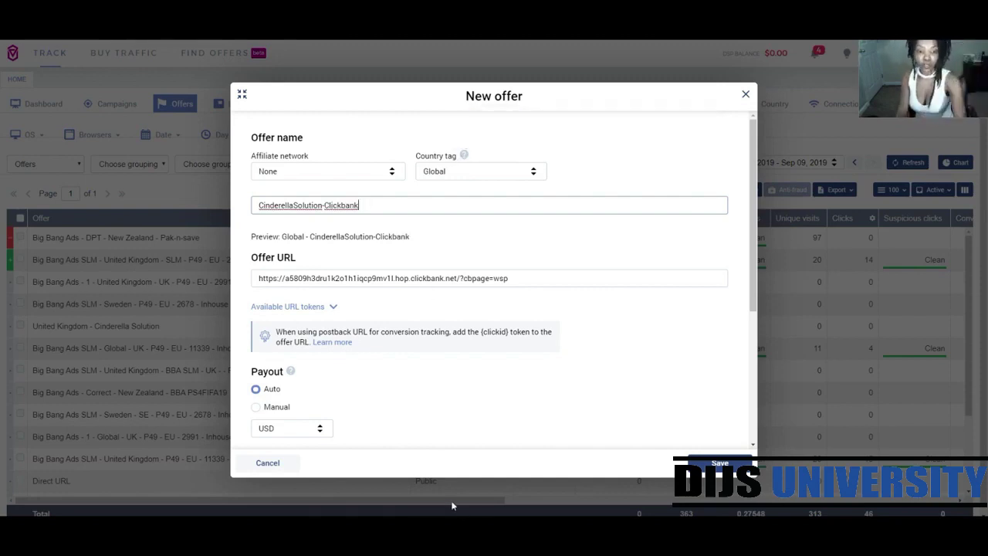
# - Set the offer's country tag to United Kingdom
pyautogui.click(452, 176)
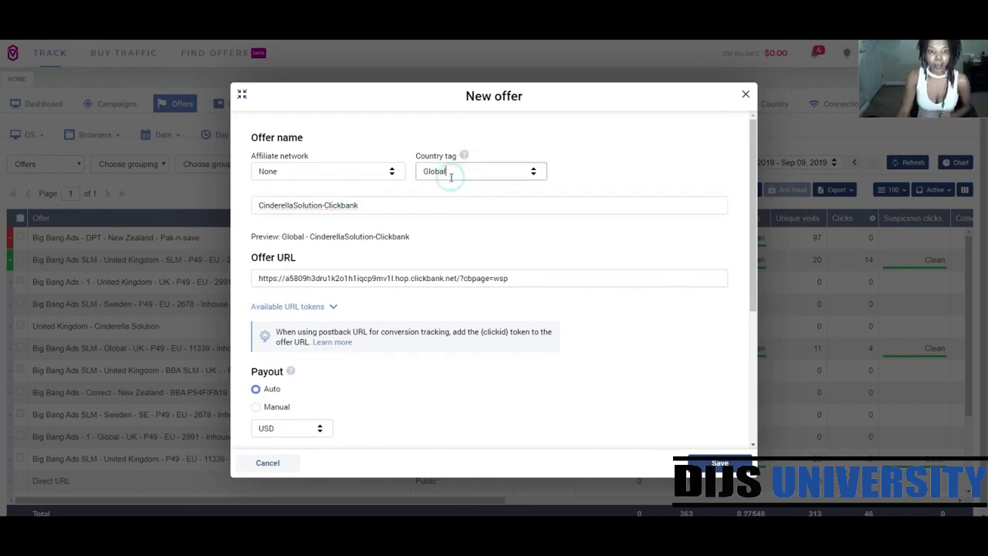
pyautogui.write('united')
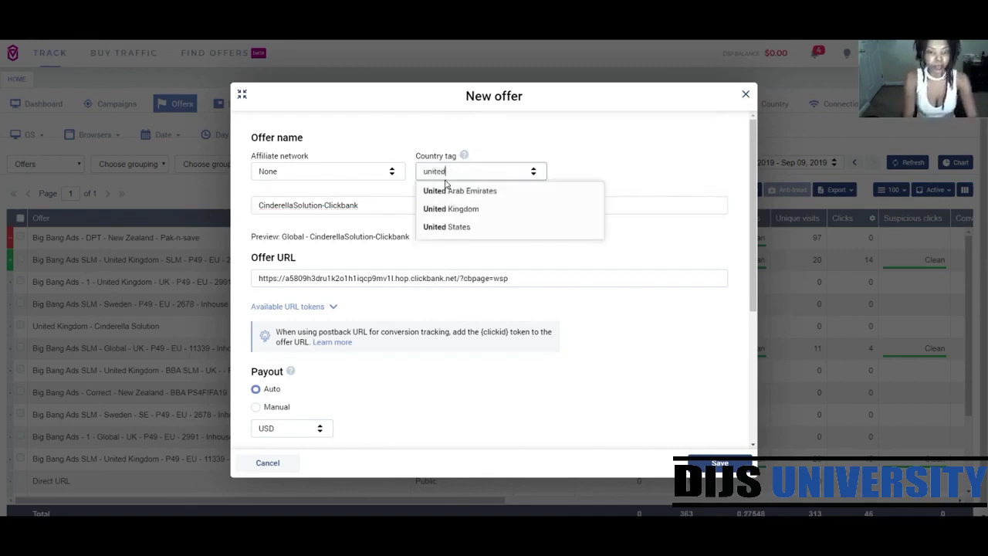
pyautogui.click(496, 209)
# - Review the payout, postback URL, workspace and conversion cap settings, and close the new offer form without saving
pyautogui.scroll(-2, 397, 306)
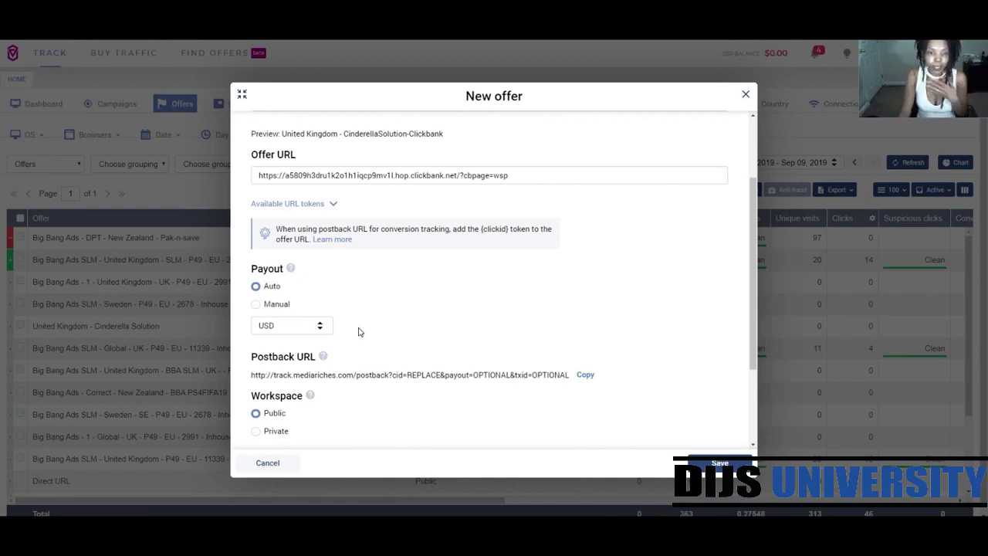
pyautogui.scroll(-2, 461, 415)
pyautogui.scroll(-1, 466, 409)
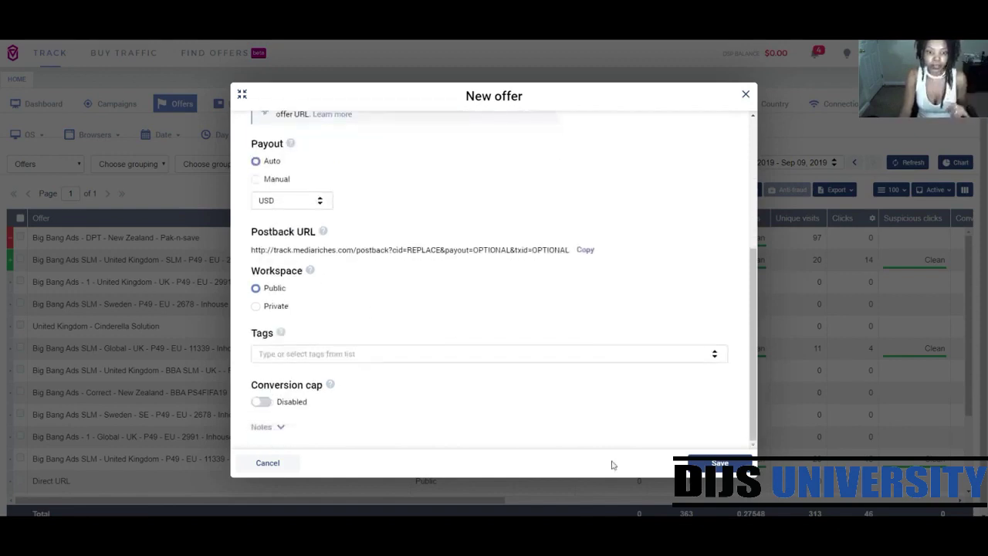
pyautogui.scroll(5, 633, 294)
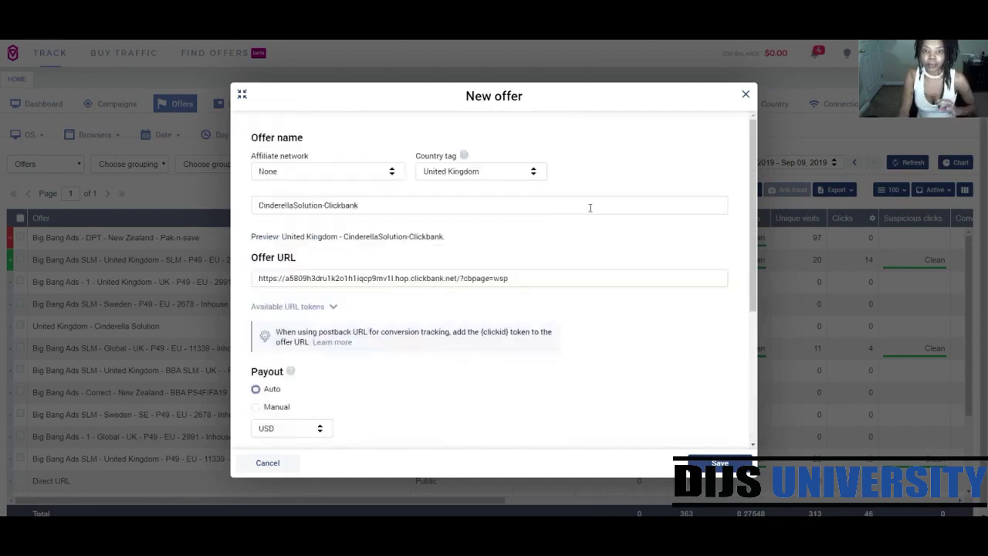
pyautogui.click(745, 94)
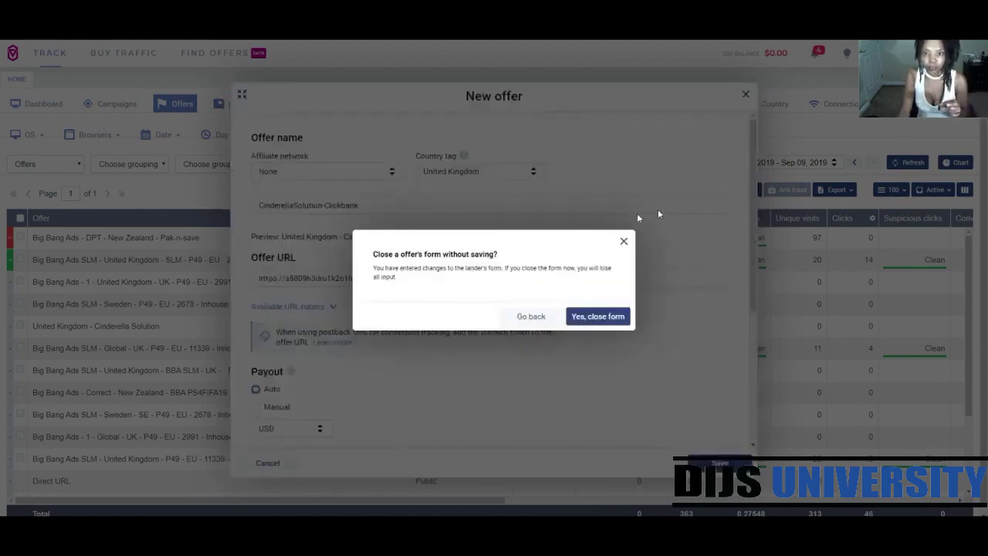
pyautogui.click(589, 318)
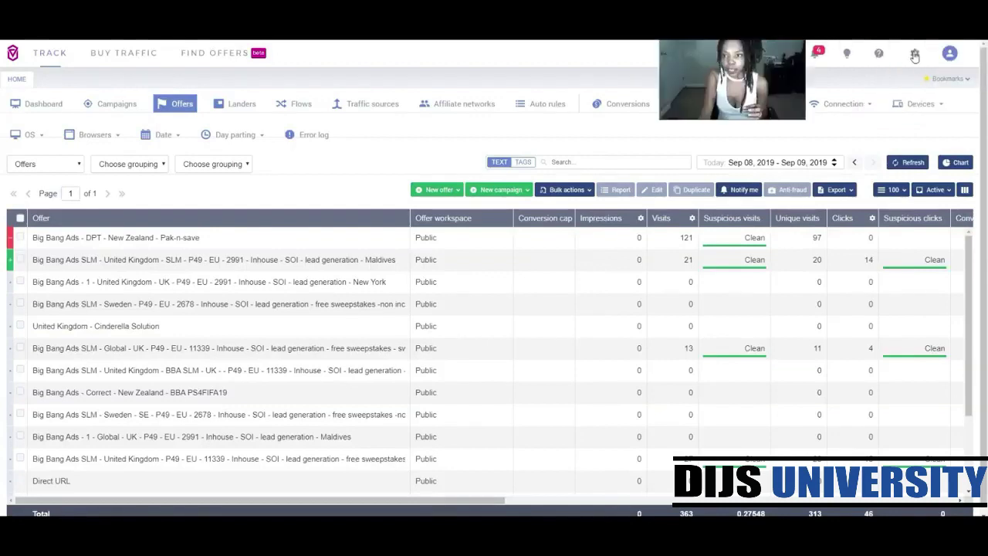
# - Open the Tracking URLs page in the tracker's settings and look through its URL sections
pyautogui.click(915, 53)
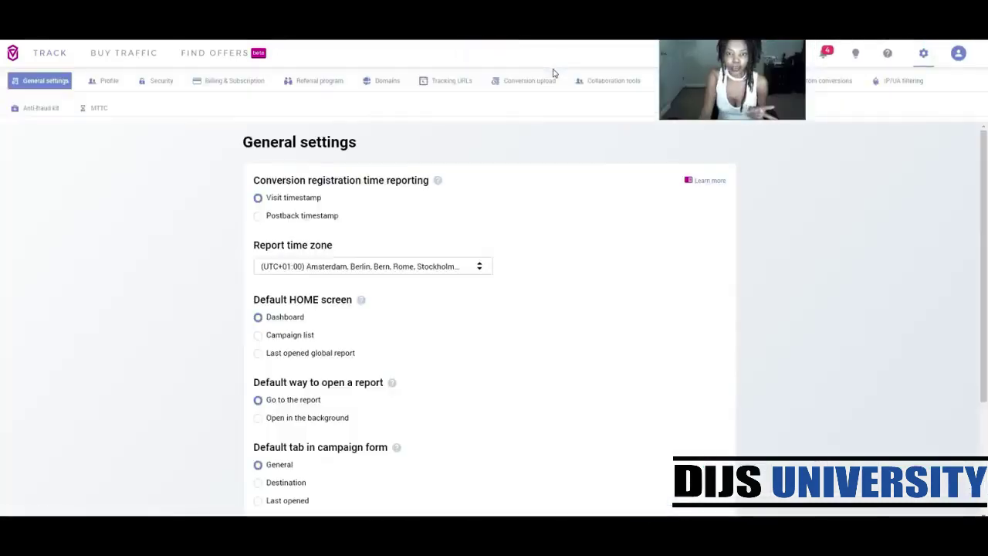
pyautogui.click(448, 80)
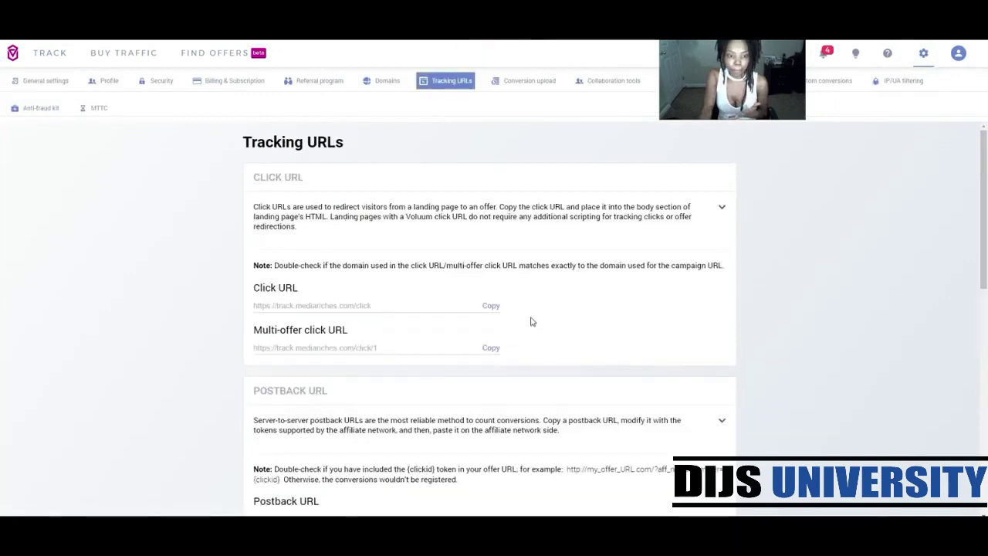
pyautogui.scroll(-3, 532, 316)
pyautogui.scroll(-1, 532, 316)
pyautogui.click(714, 414)
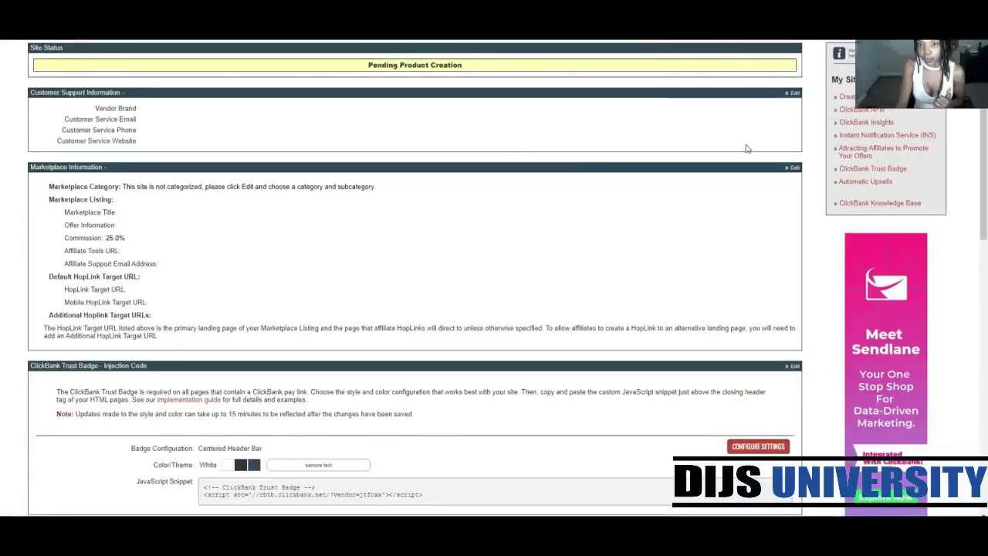
# - Switch to ClickBank's My Site vendor settings and start adding a tracking code under Integrated Sales Reporting
pyautogui.scroll(2, 746, 150)
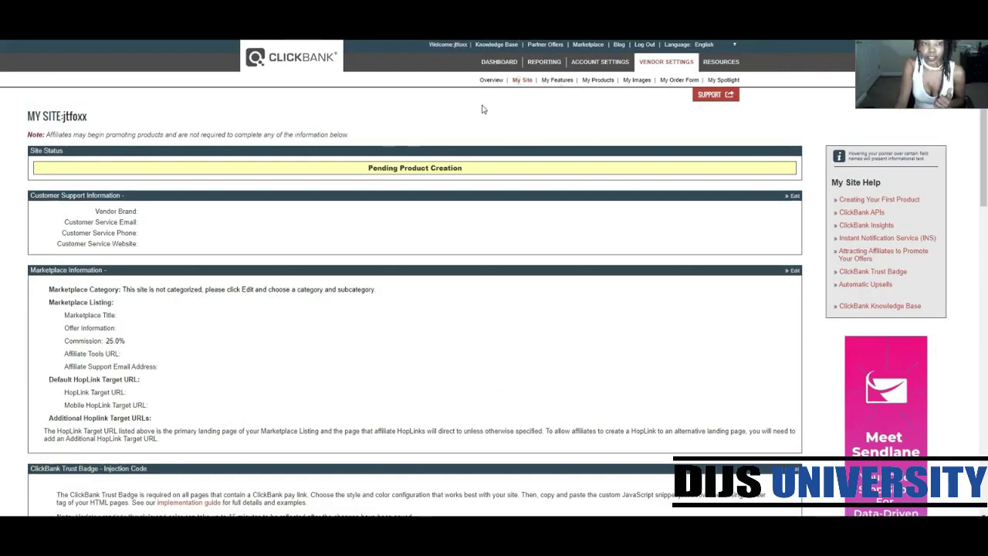
pyautogui.scroll(-10, 481, 109)
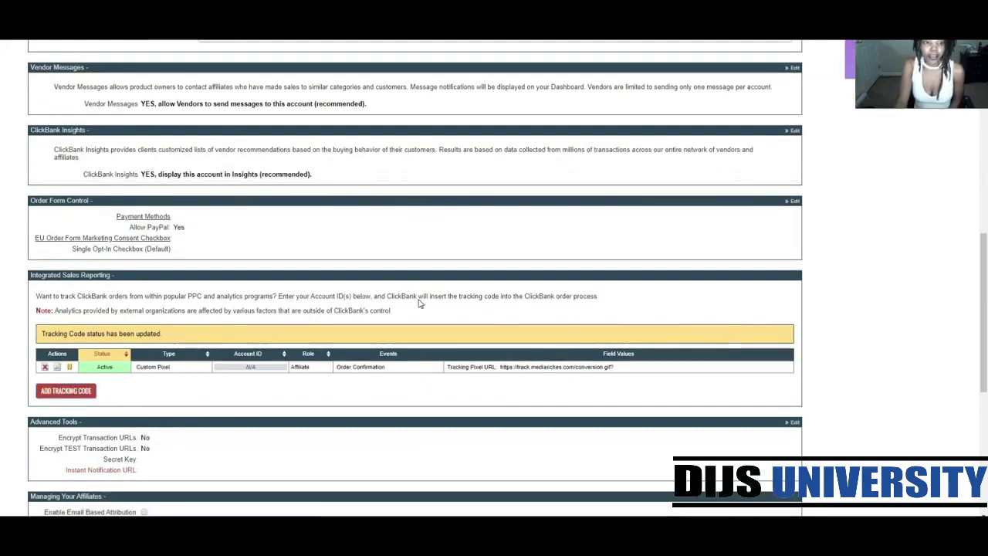
pyautogui.press('F5')
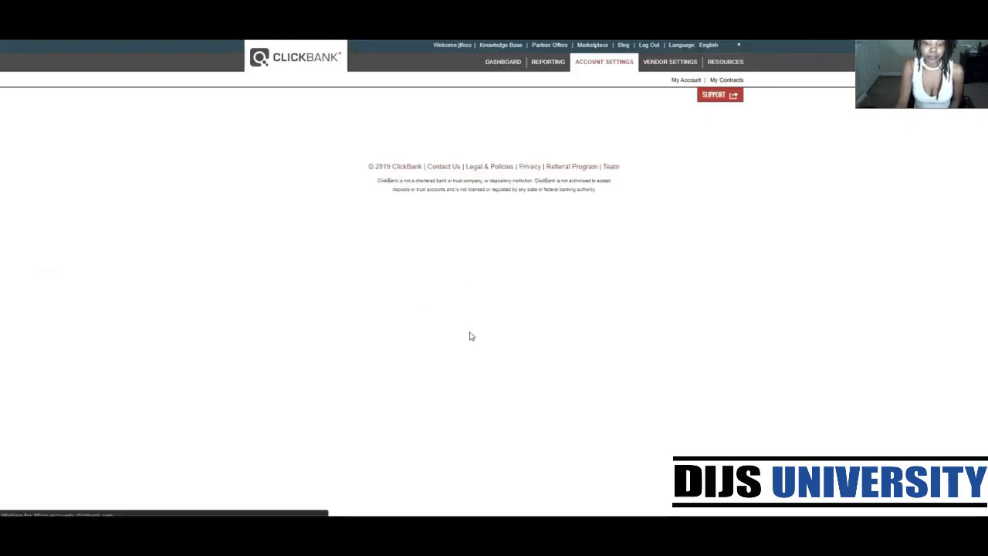
pyautogui.click(374, 169)
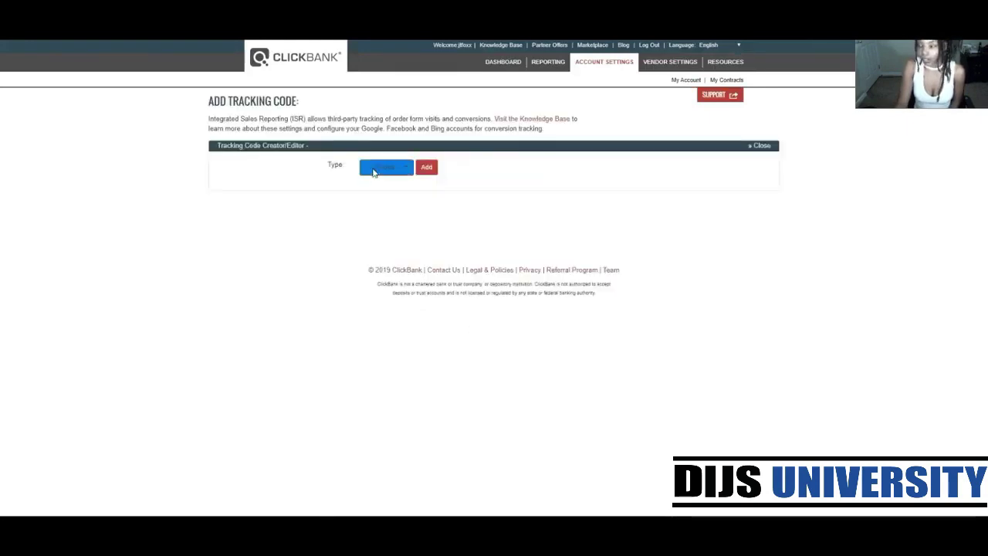
pyautogui.click(381, 170)
pyautogui.click(514, 223)
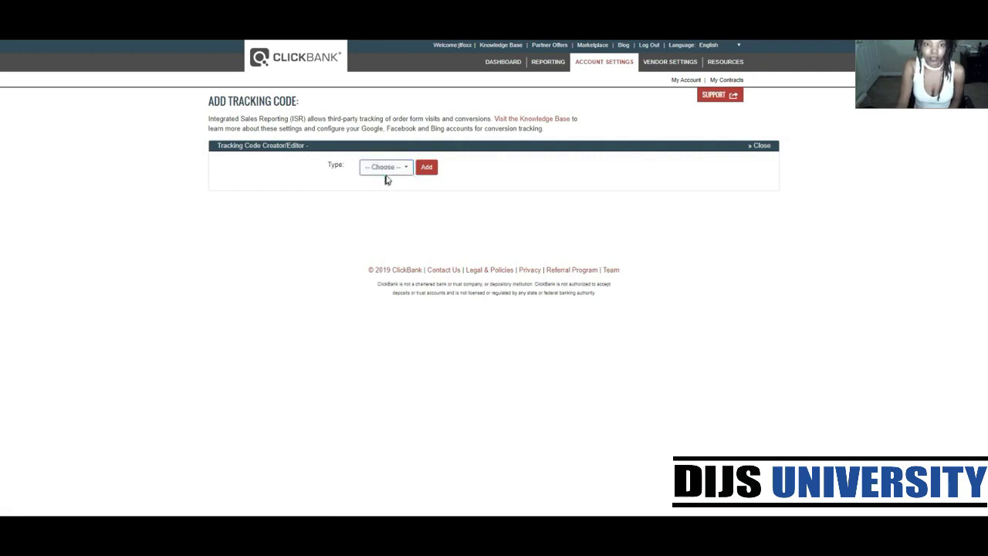
pyautogui.click(483, 224)
pyautogui.click(372, 168)
pyautogui.click(459, 226)
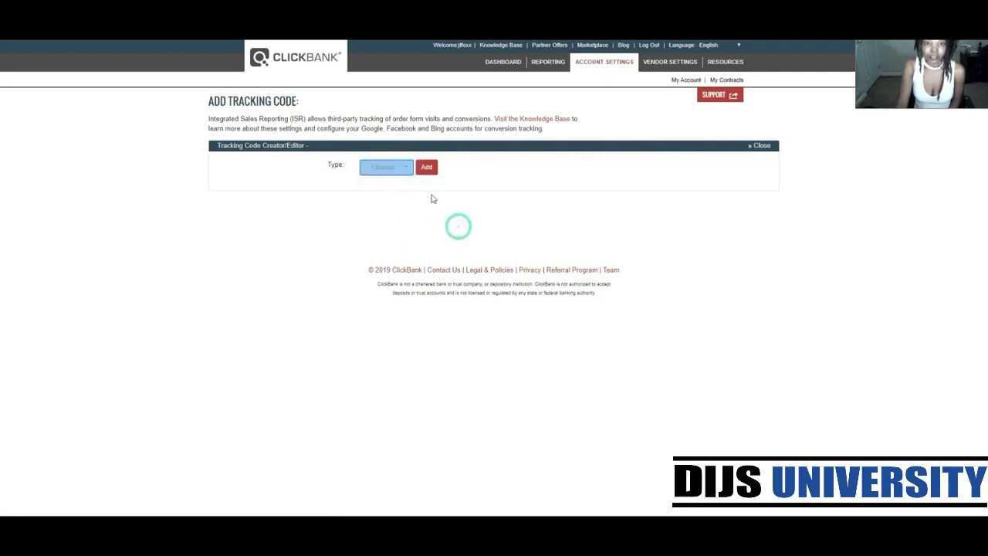
pyautogui.click(400, 171)
pyautogui.click(454, 216)
pyautogui.click(396, 169)
pyautogui.click(441, 223)
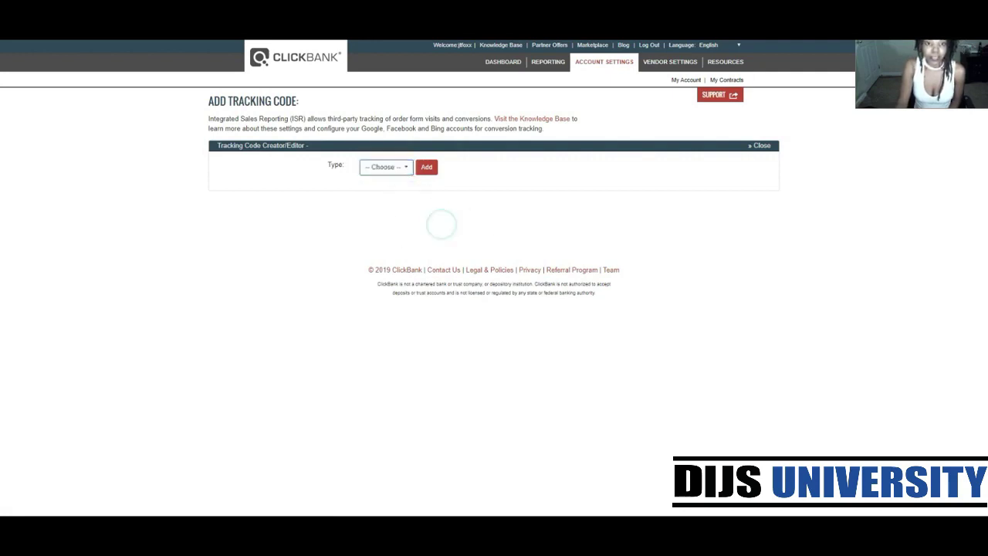
pyautogui.click(410, 272)
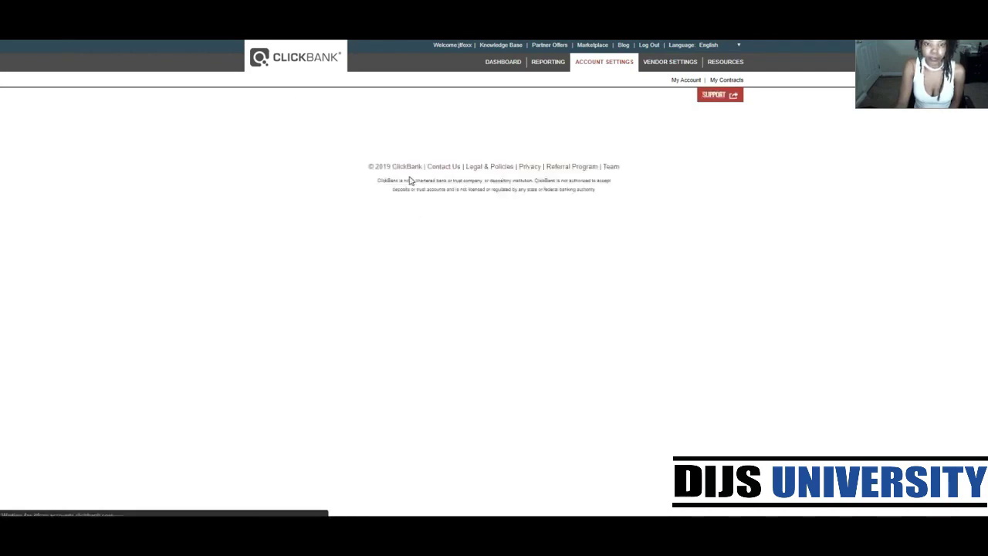
# - Choose Tracking Pixel as the tracking code type and add its entry to the tracking code editor
pyautogui.click(400, 171)
pyautogui.click(402, 212)
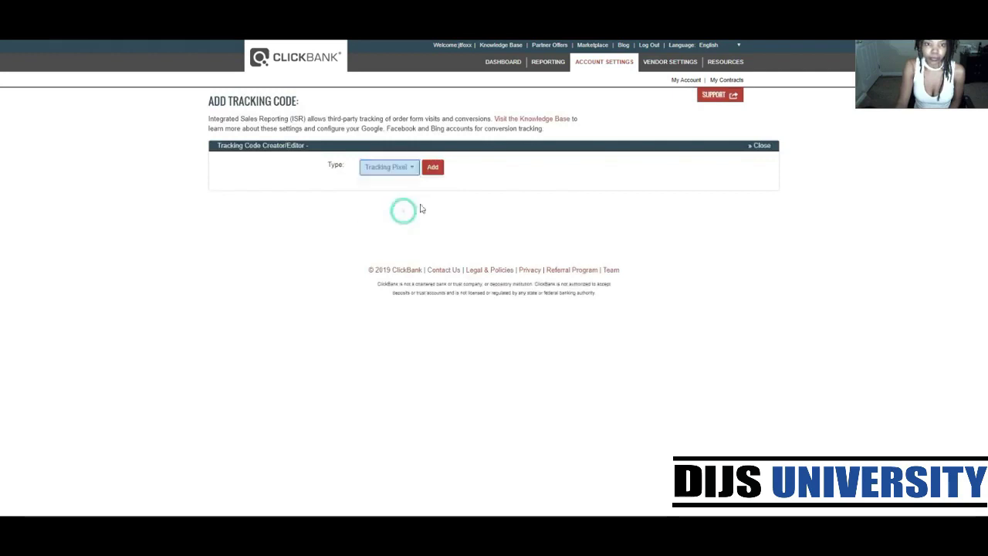
pyautogui.click(432, 166)
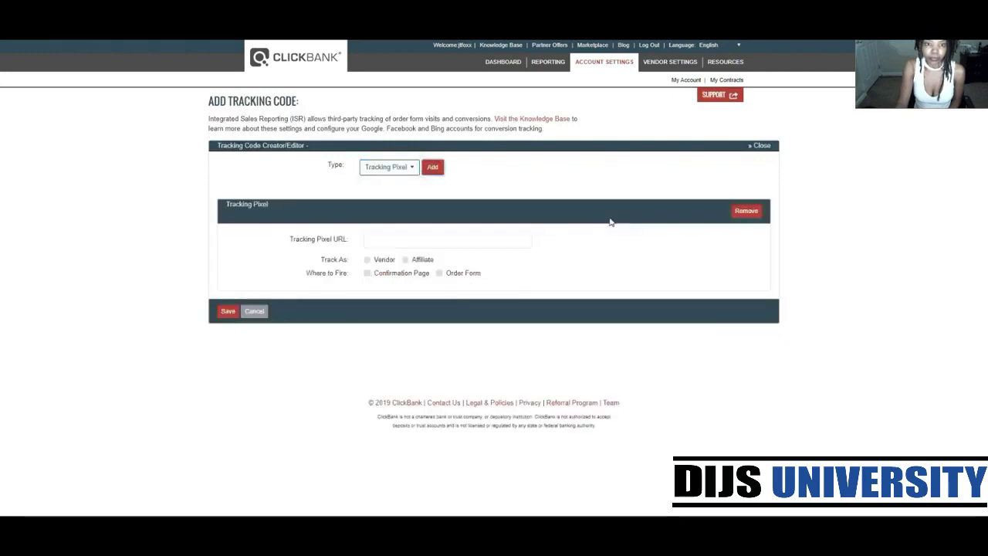
pyautogui.click(399, 239)
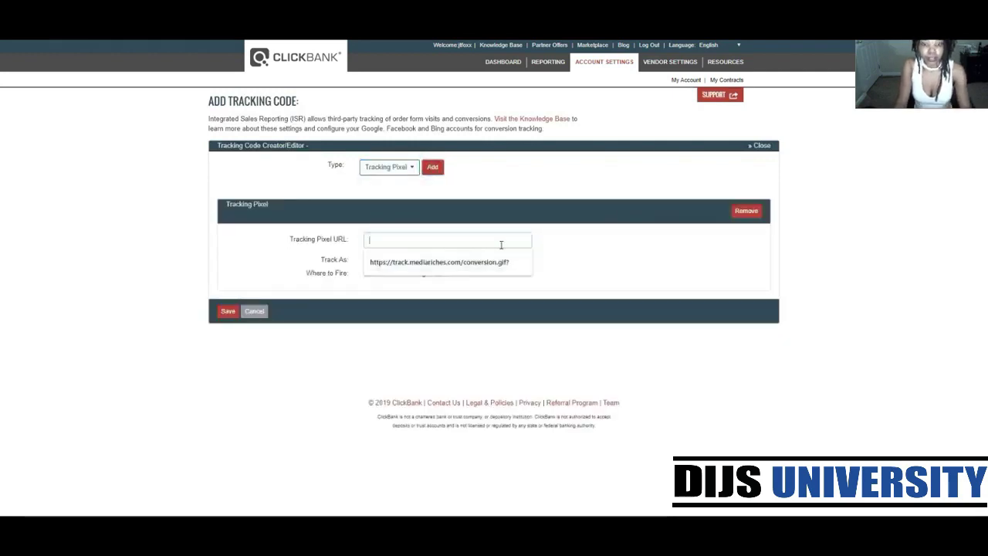
pyautogui.click(490, 266)
pyautogui.click(405, 260)
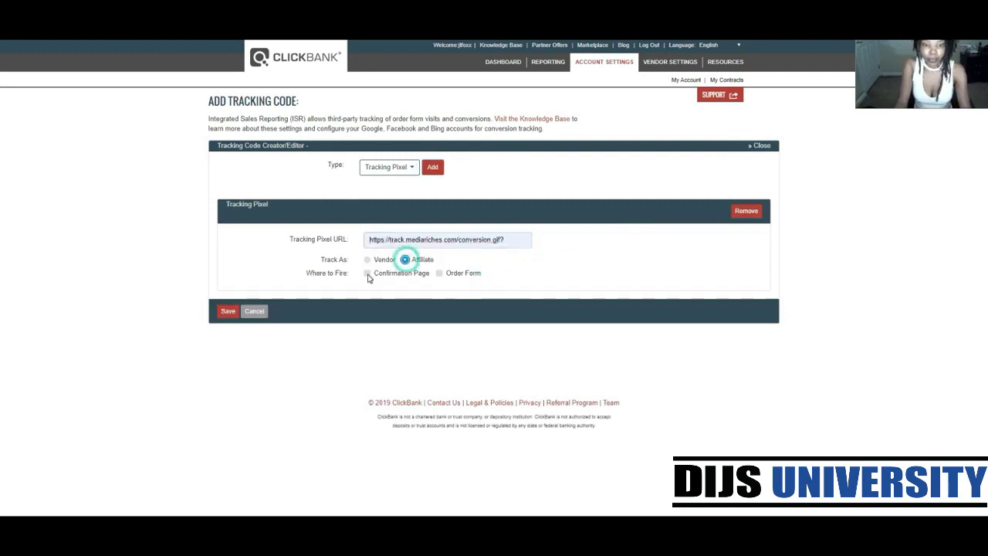
pyautogui.click(367, 273)
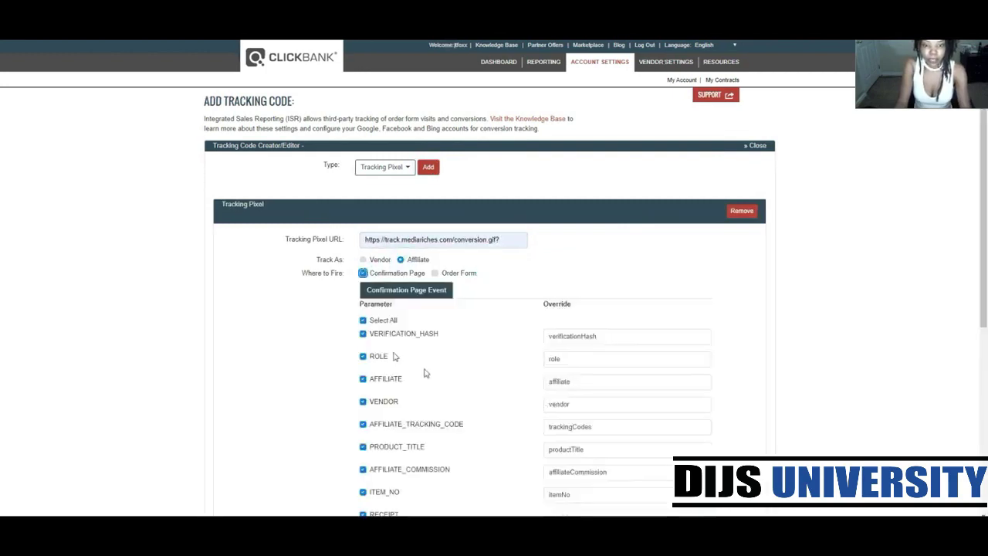
# - Limit the Confirmation Page event parameters to VERIFICATION_HASH, AFFILIATE_TRACKING_CODE and AFFILIATE_COMMISSION
pyautogui.click(362, 320)
pyautogui.click(364, 334)
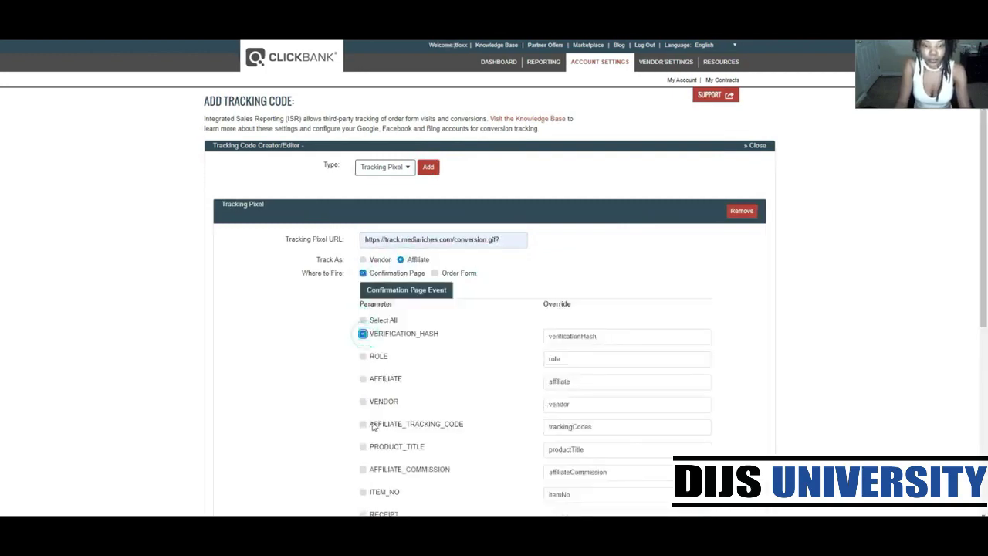
pyautogui.click(364, 425)
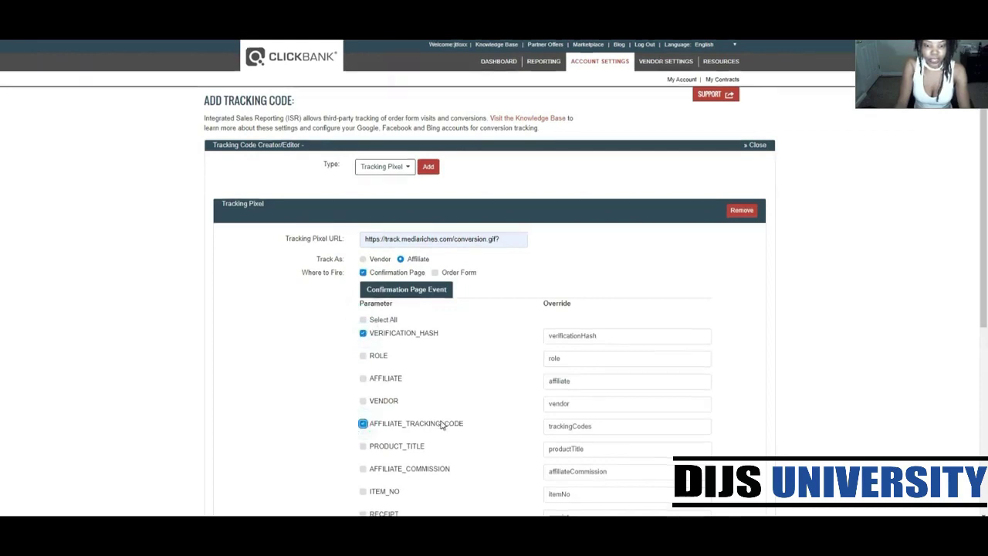
pyautogui.scroll(-1, 441, 421)
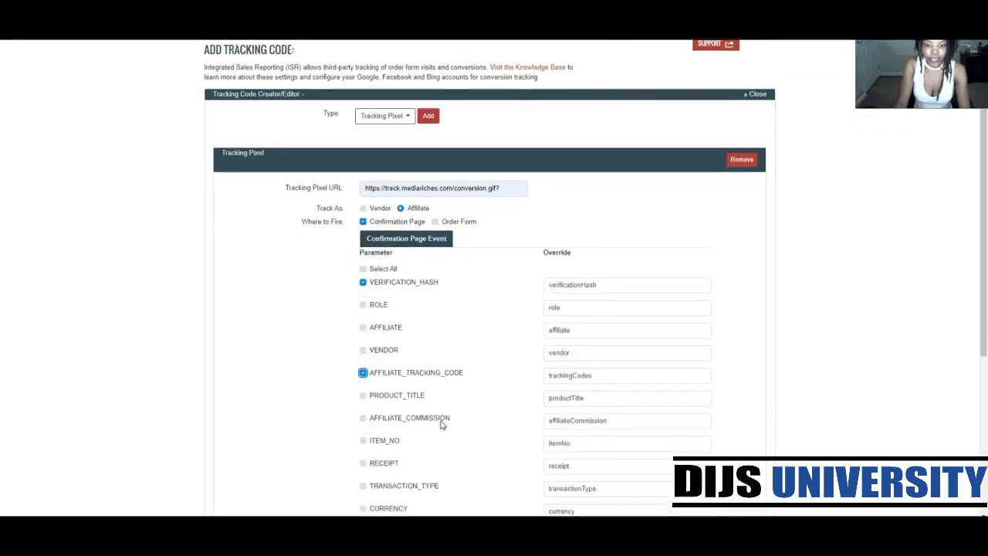
pyautogui.click(362, 419)
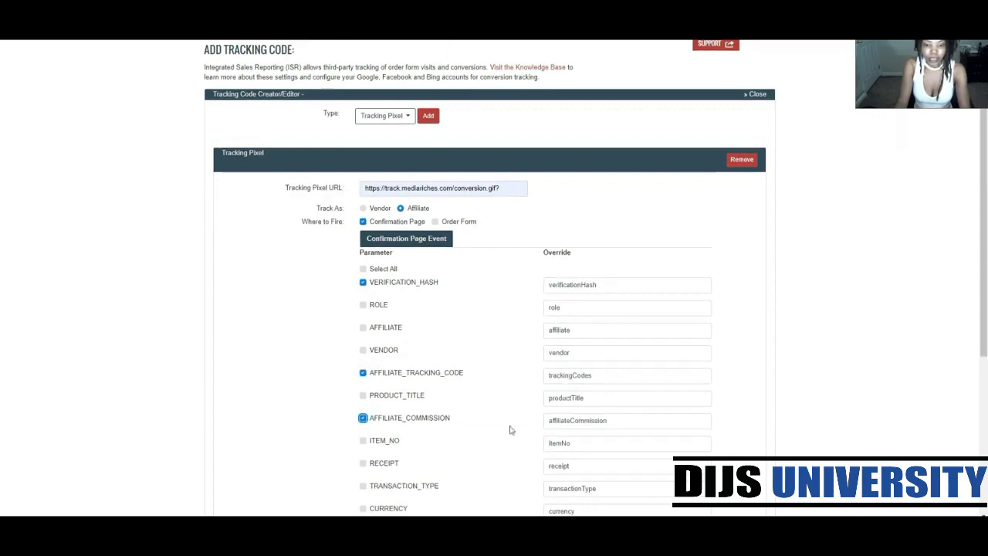
# - Override AFFILIATE_COMMISSION with payout, AFFILIATE_TRACKING_CODE with cid and VERIFICATION_HASH with txid, and save the tracking code
pyautogui.doubleClick(583, 419)
pyautogui.write('payout')
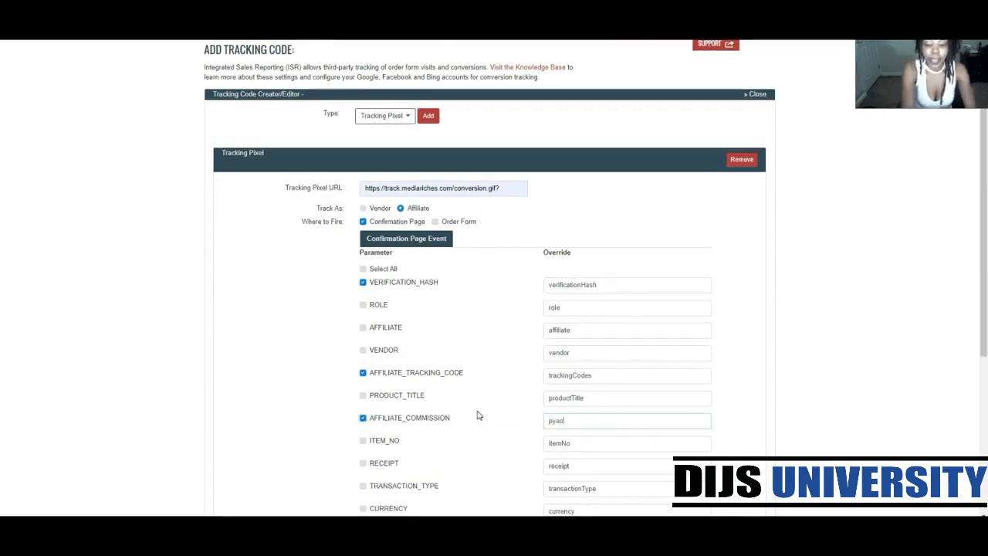
pyautogui.press('BackSpace')
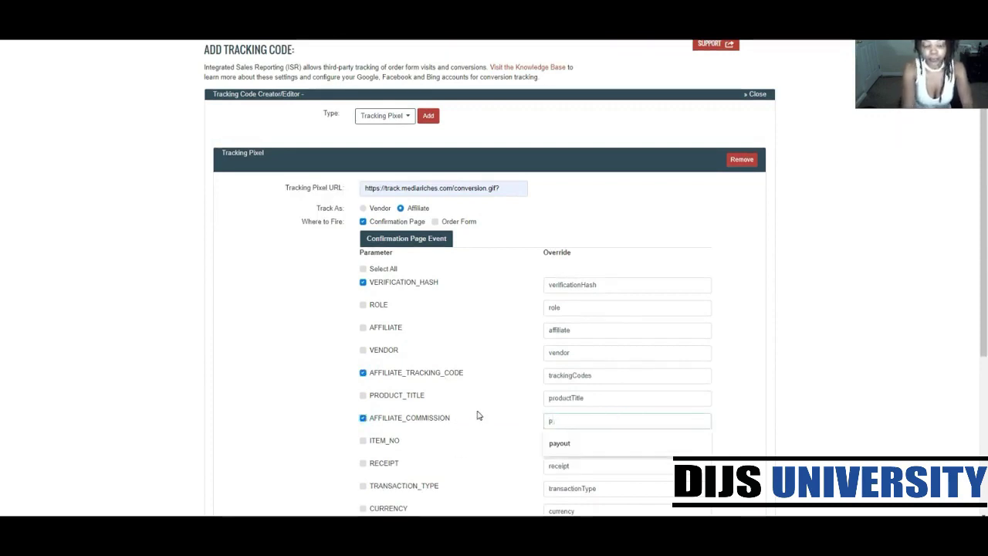
pyautogui.write('ayout')
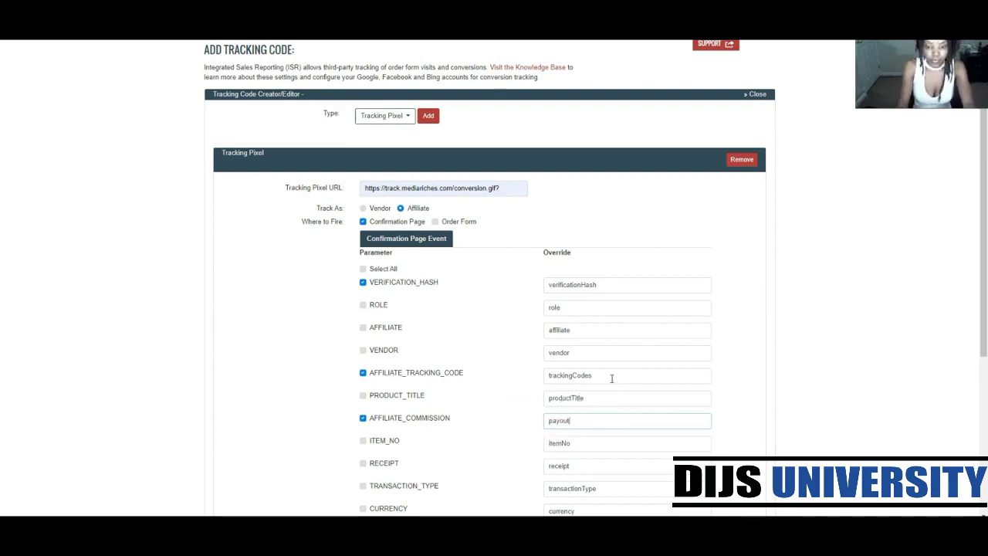
pyautogui.doubleClick(612, 377)
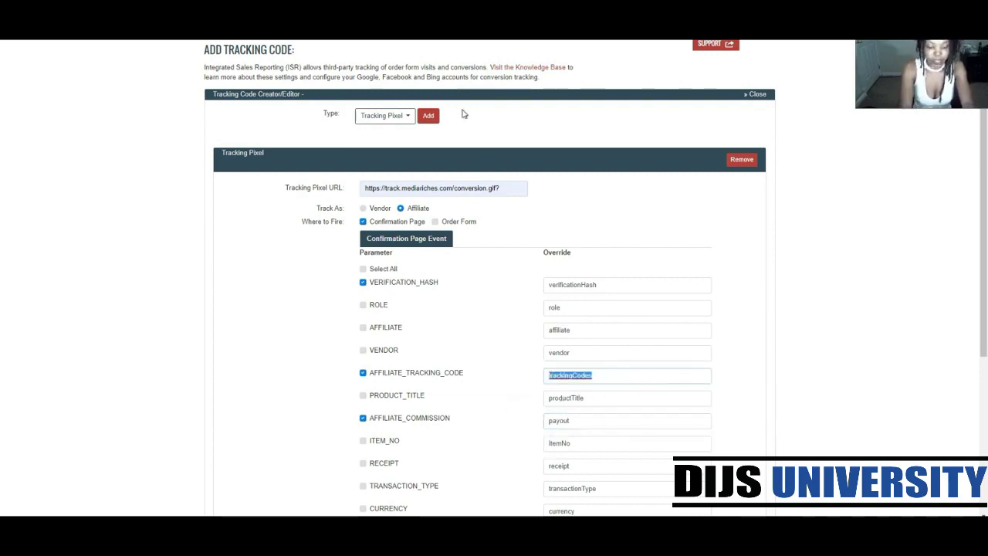
pyautogui.write('cid')
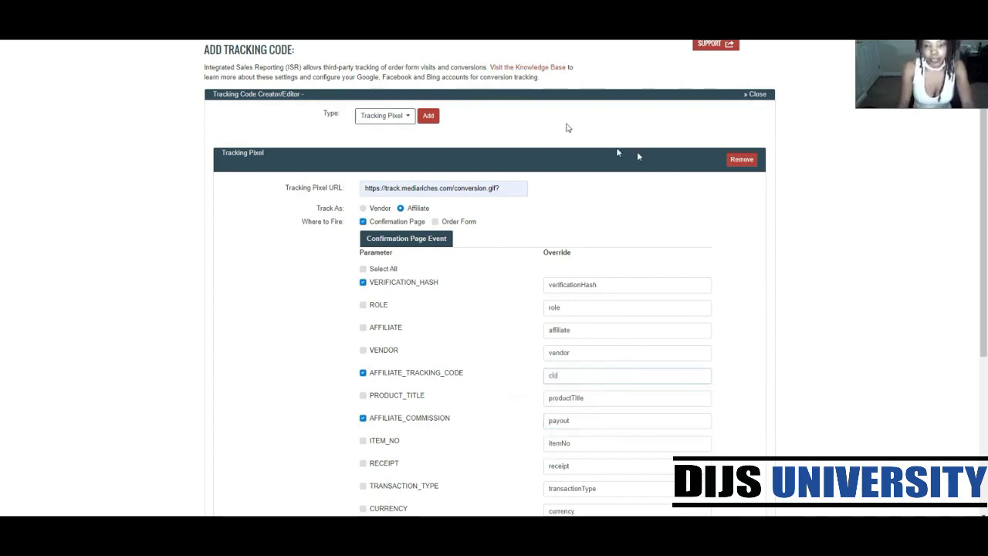
pyautogui.doubleClick(606, 286)
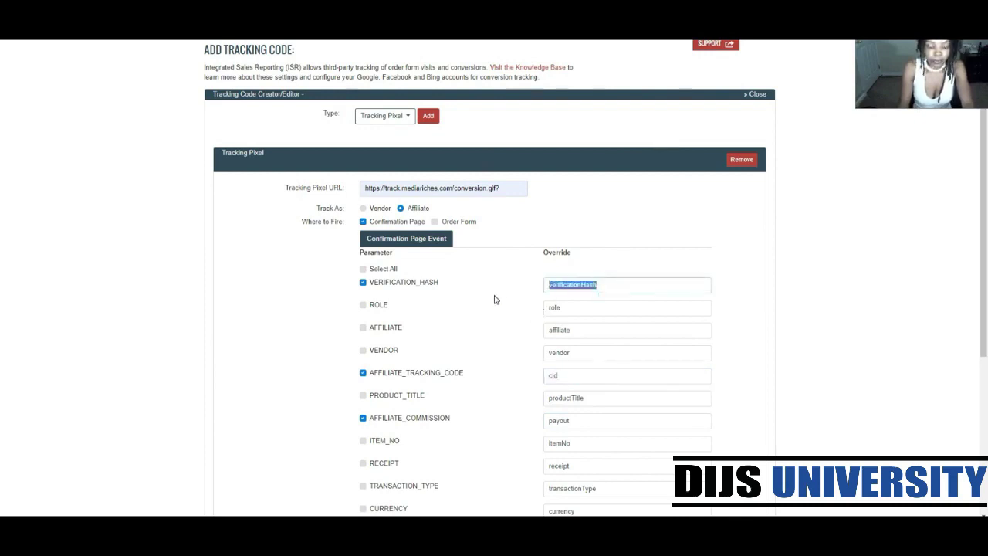
pyautogui.write('txid')
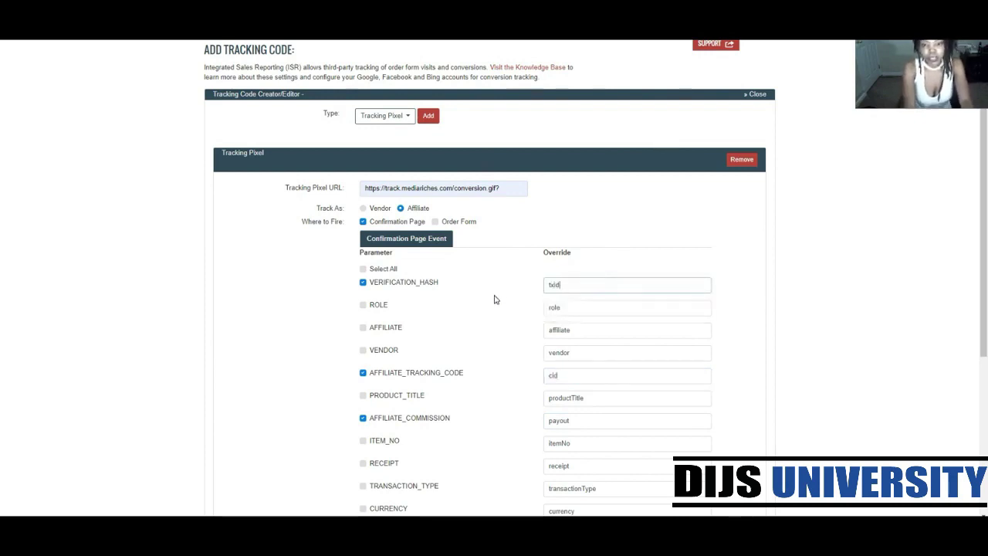
pyautogui.scroll(-3, 491, 301)
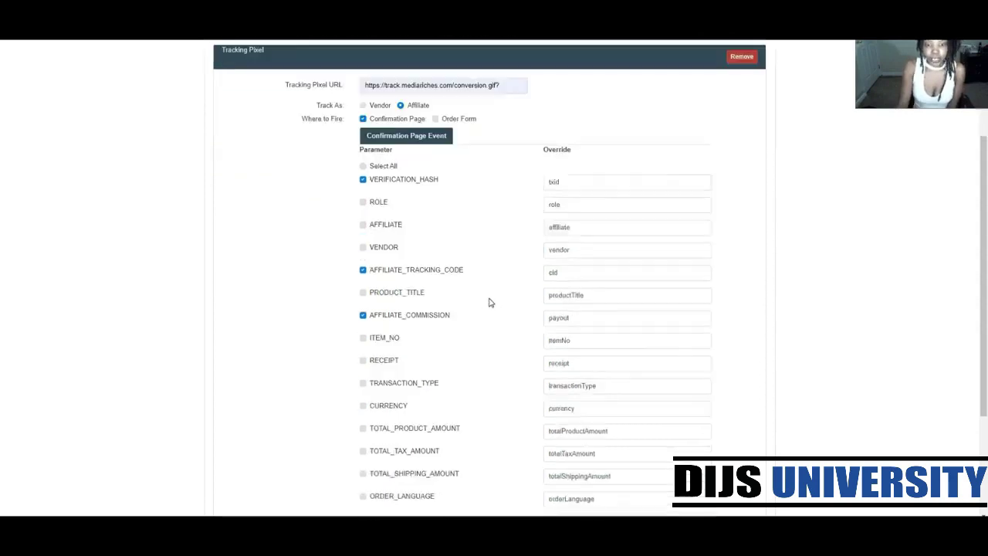
pyautogui.click(223, 402)
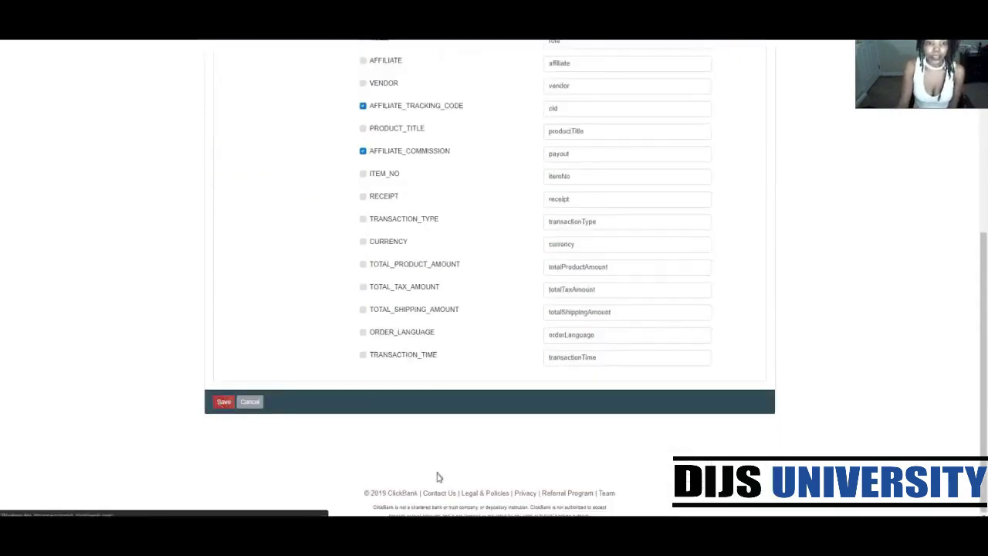
# - Delete the active Custom Pixel tracking code under Integrated Sales Reporting
pyautogui.scroll(-10, 281, 414)
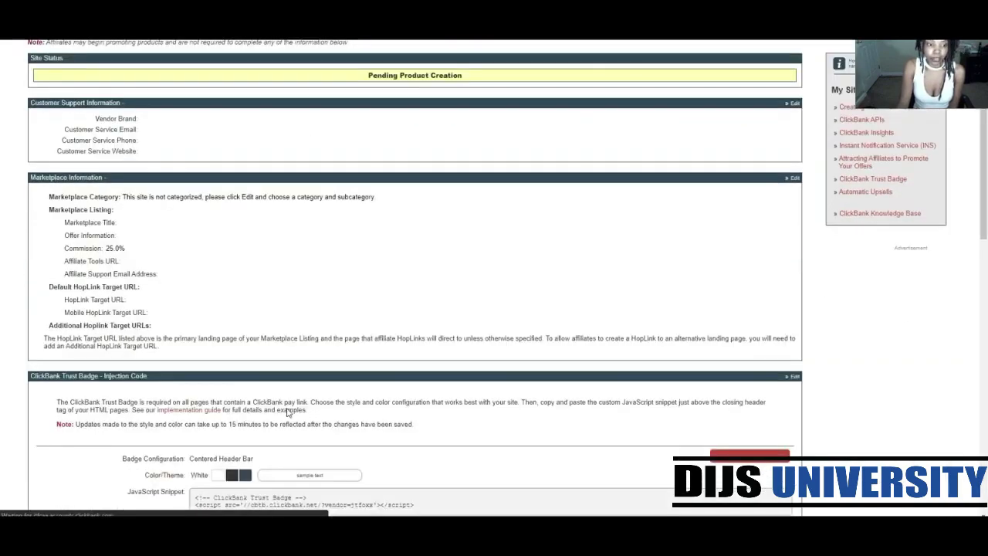
pyautogui.scroll(-3, 286, 413)
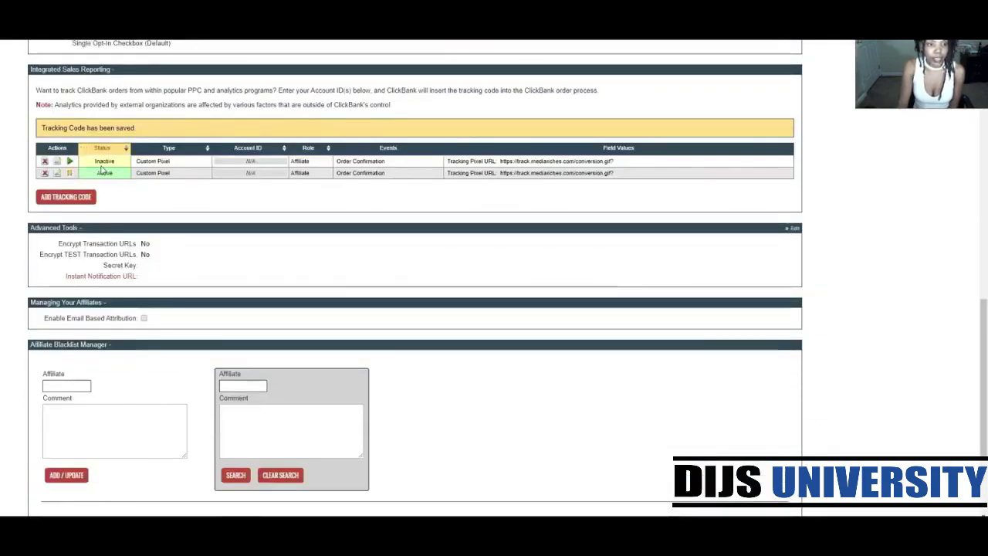
pyautogui.click(44, 173)
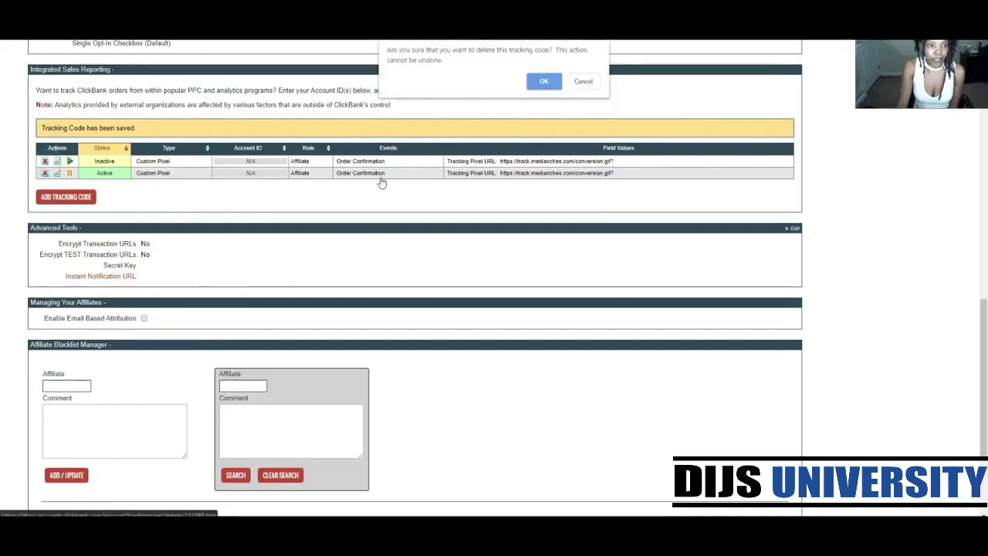
pyautogui.click(544, 82)
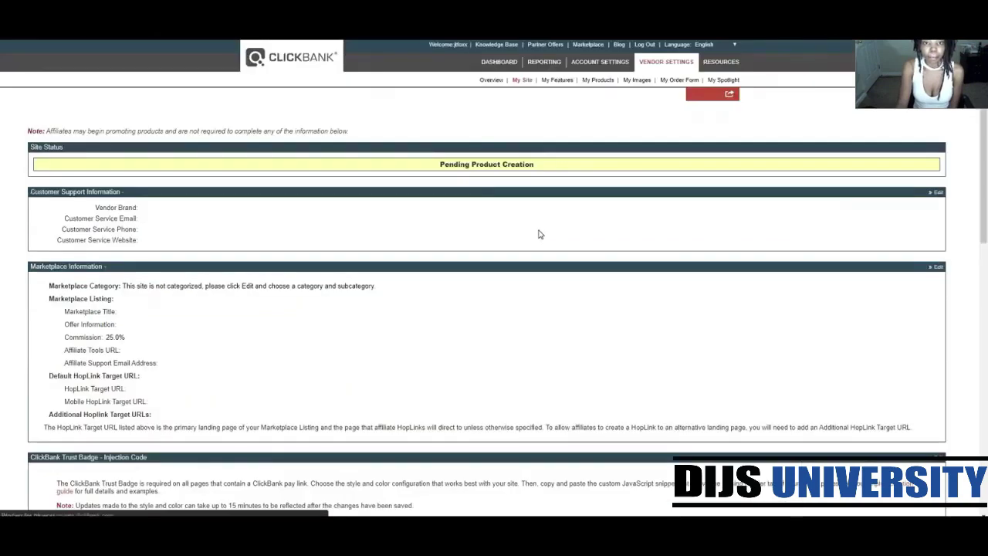
# - Switch to Voluum and start a new campaign from the campaigns list
pyautogui.scroll(-3, 226, 480)
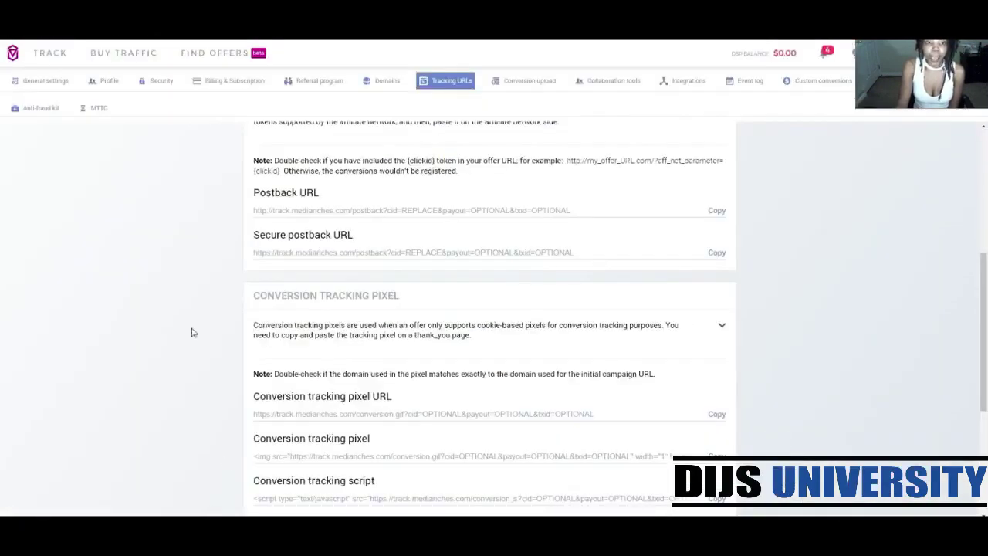
pyautogui.scroll(5, 285, 332)
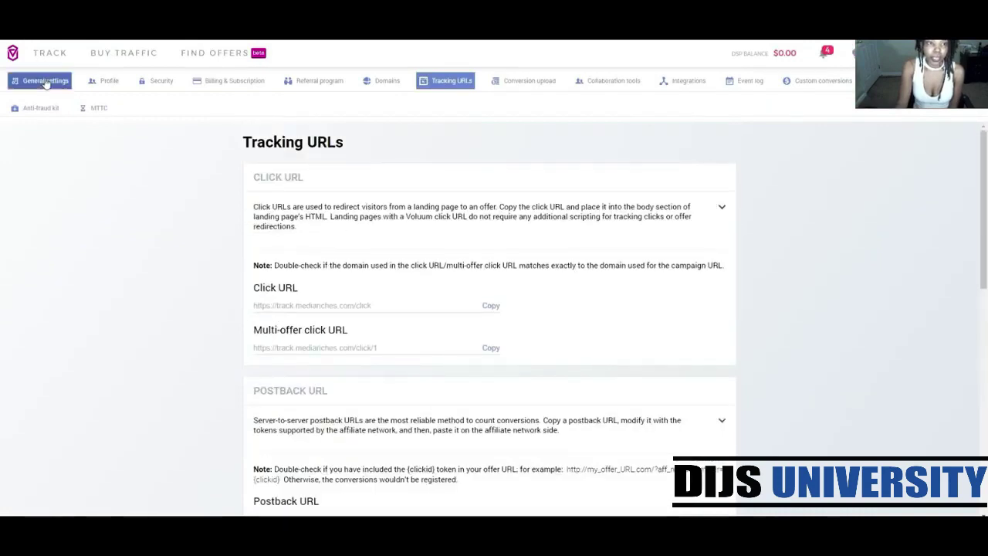
pyautogui.click(40, 56)
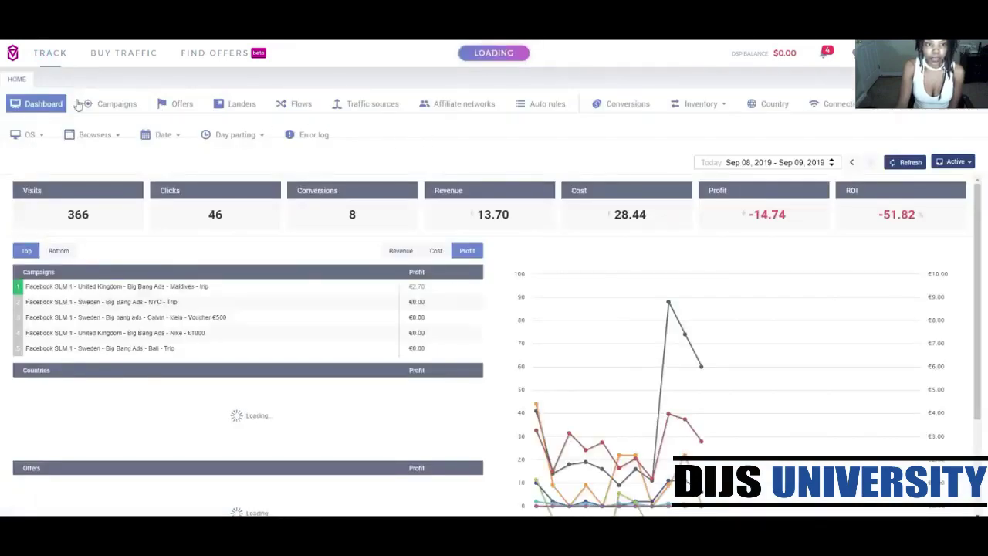
pyautogui.click(96, 104)
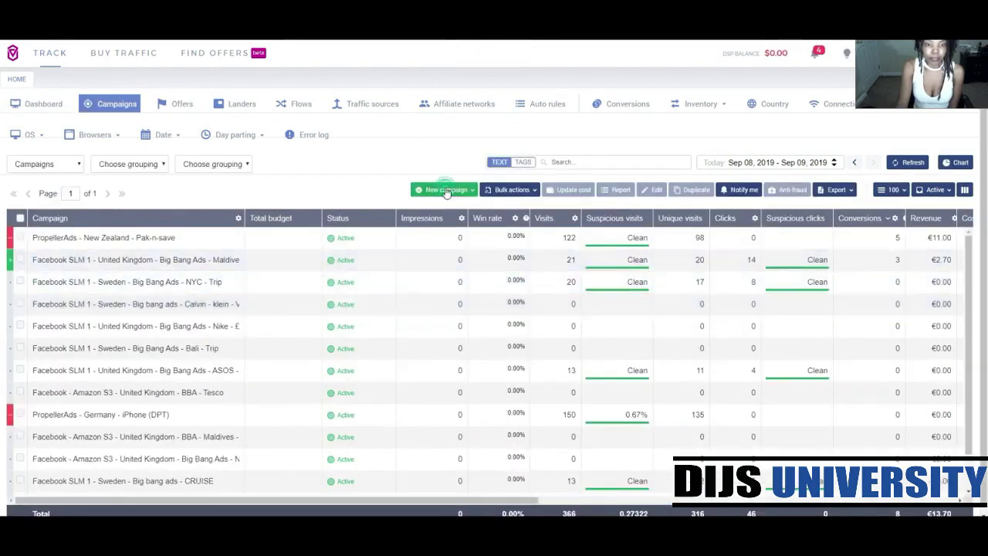
pyautogui.click(443, 189)
pyautogui.click(436, 208)
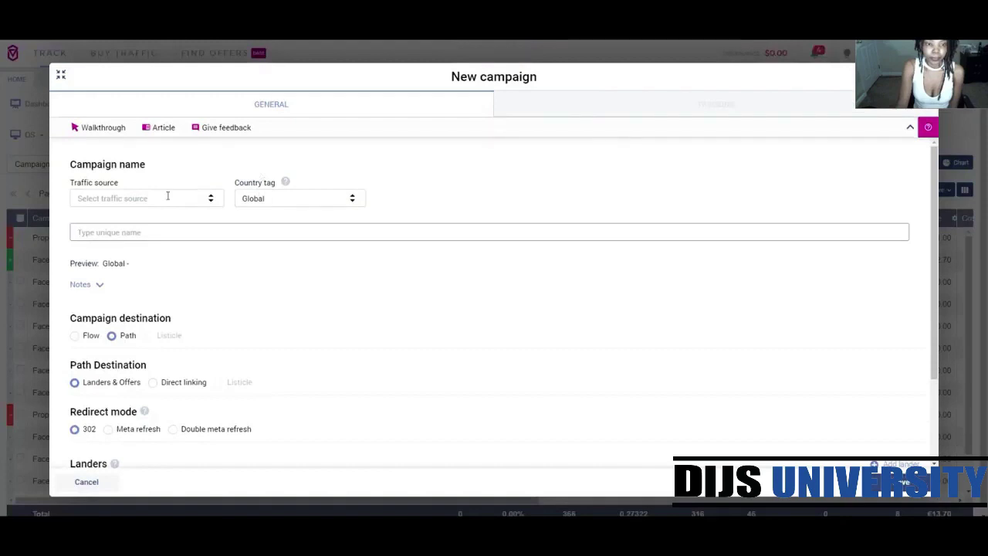
pyautogui.click(166, 197)
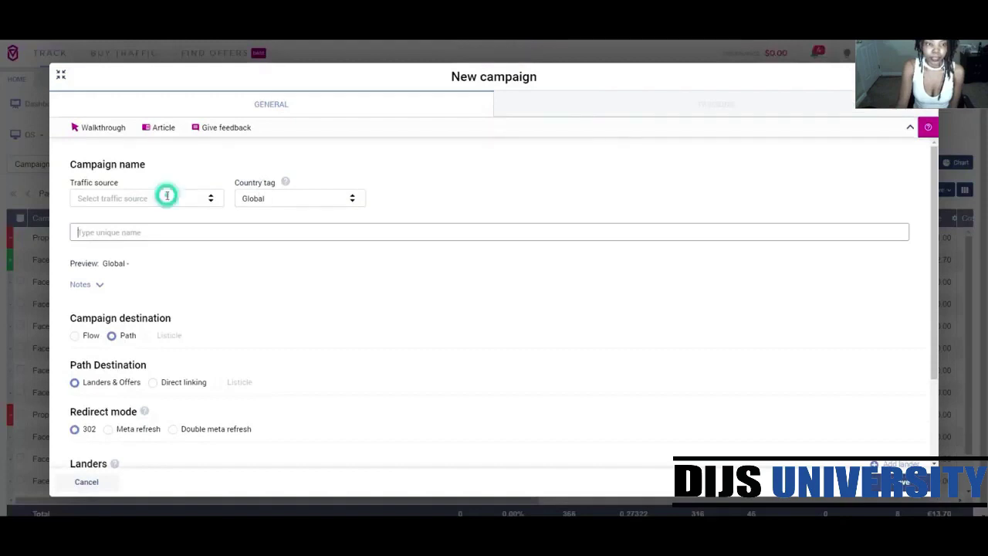
pyautogui.write('prop')
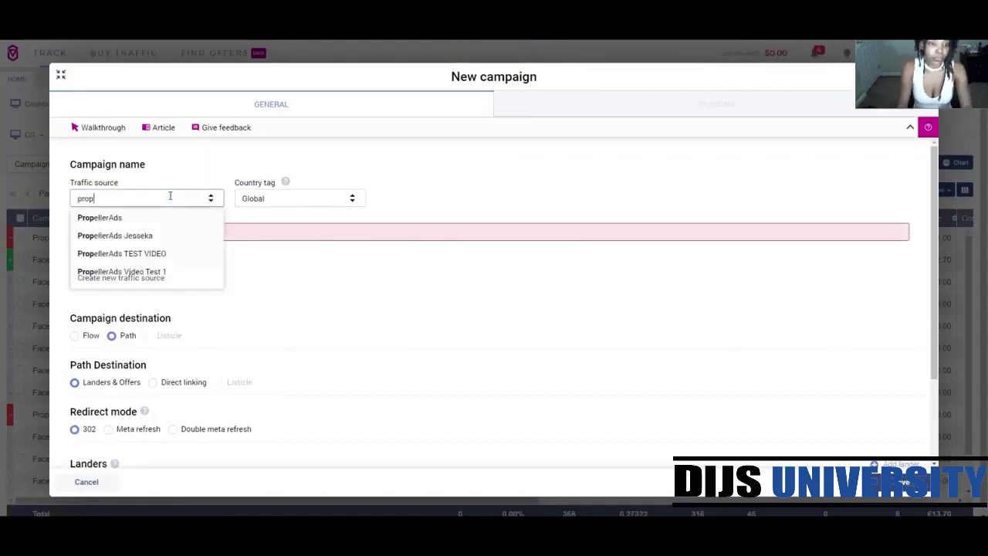
pyautogui.click(147, 252)
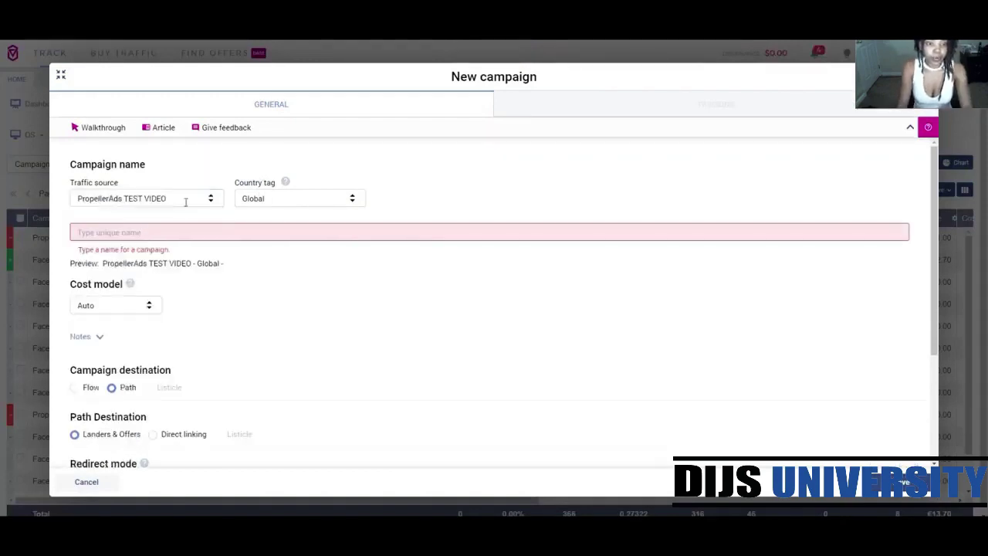
# - Set the campaign's traffic source to the PropellerAds entry labelled with a person's name and the country tag to United Kingdom
pyautogui.click(185, 200)
pyautogui.click(211, 198)
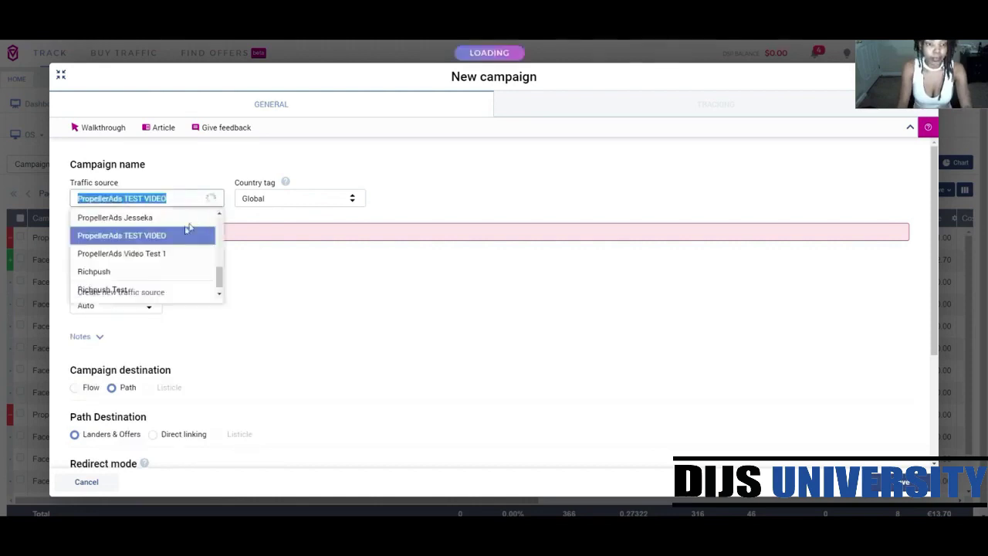
pyautogui.click(172, 221)
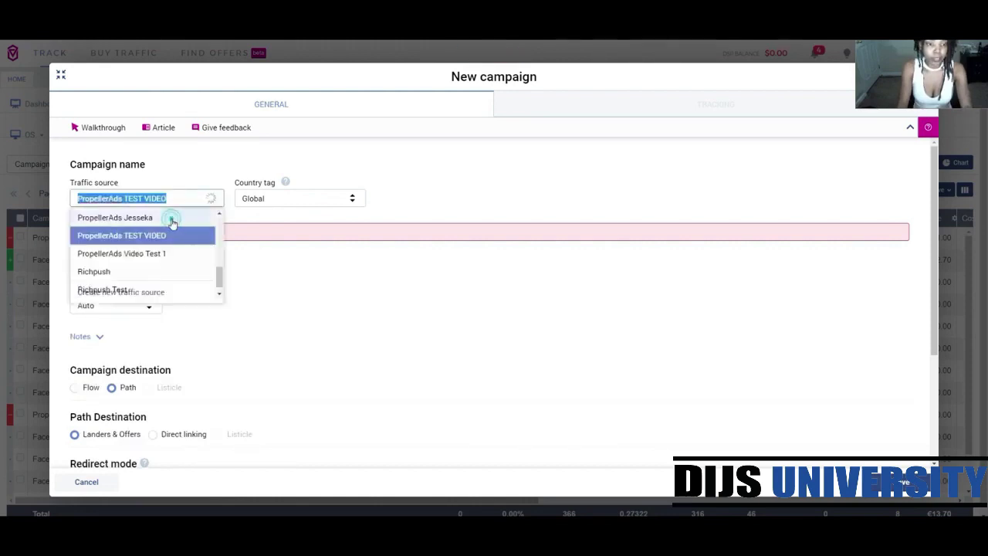
pyautogui.click(287, 203)
pyautogui.write('uni')
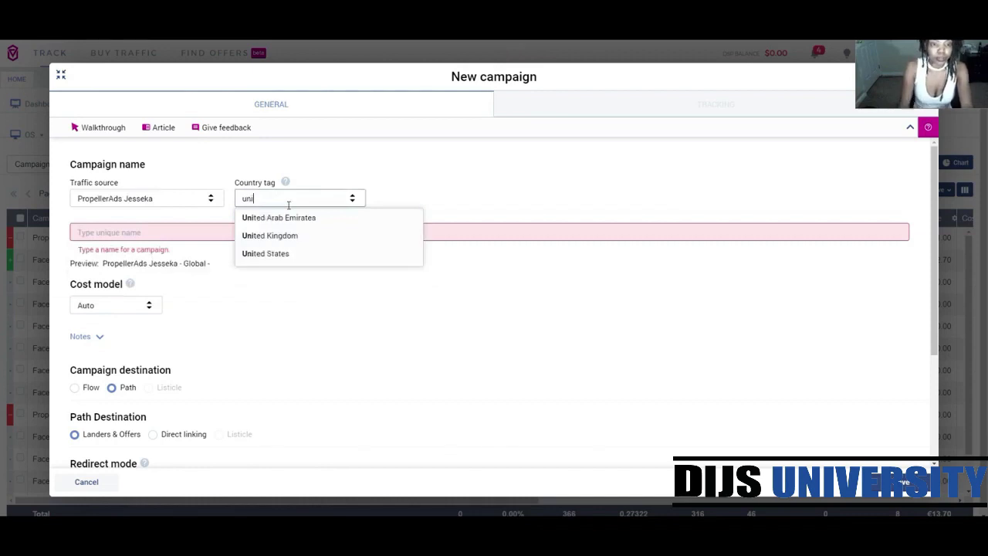
pyautogui.click(287, 235)
# - Enter Cinderella-Mobile as the unique name of the new campaign
pyautogui.click(298, 234)
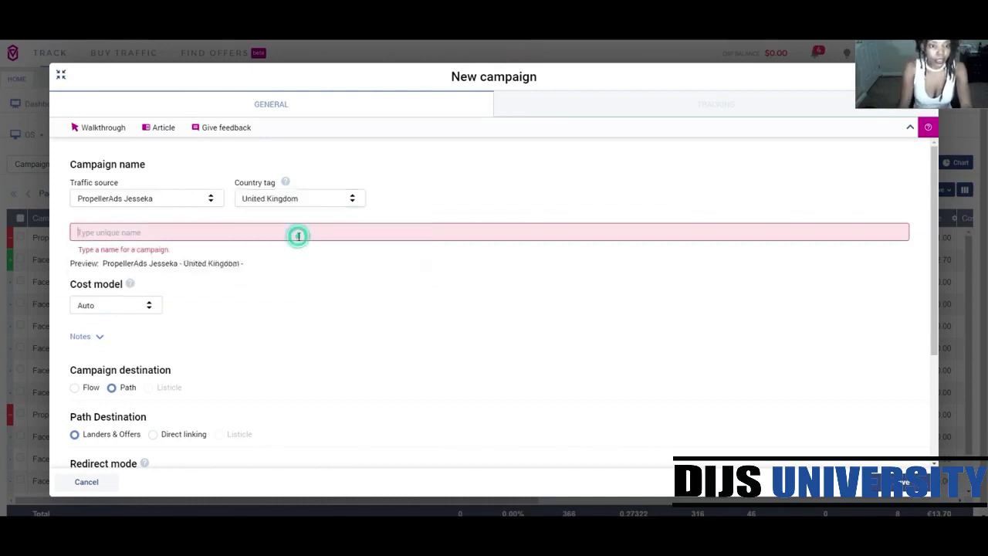
pyautogui.write('Cinderel')
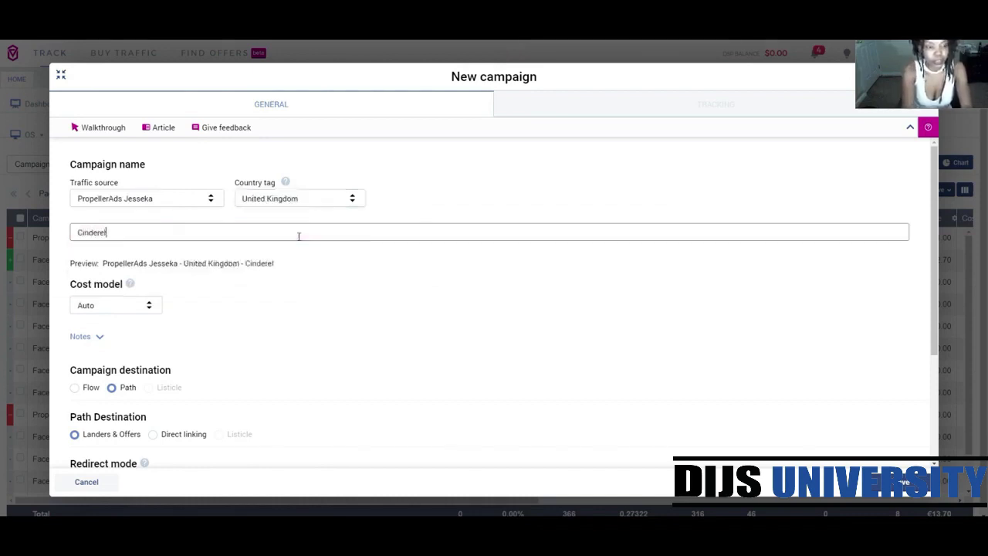
pyautogui.write('la B')
pyautogui.press('BackSpace')
pyautogui.press('BackSpace')
pyautogui.press('BackSpace')
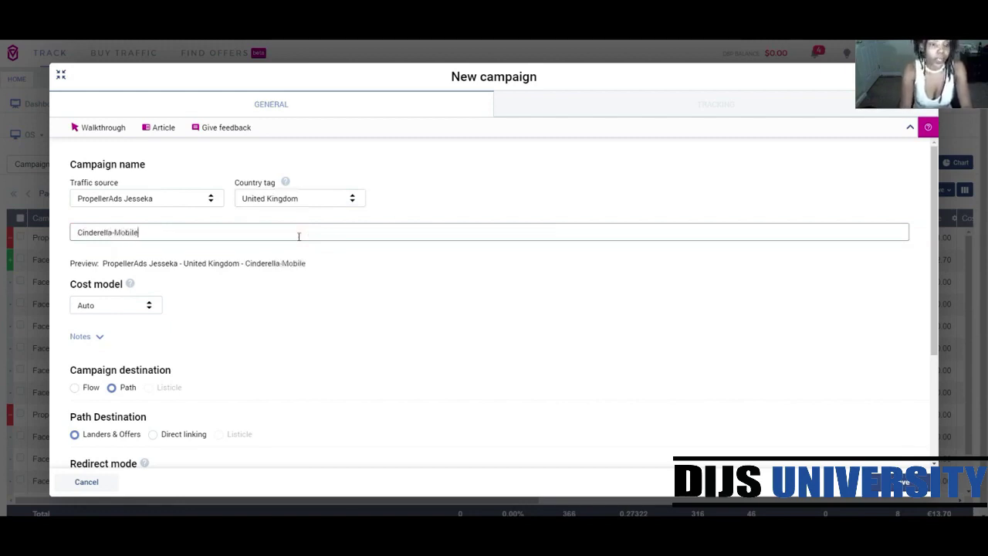
# - Set the new campaign's cost model to CPC with a cost value of 0.02 USD
pyautogui.click(115, 303)
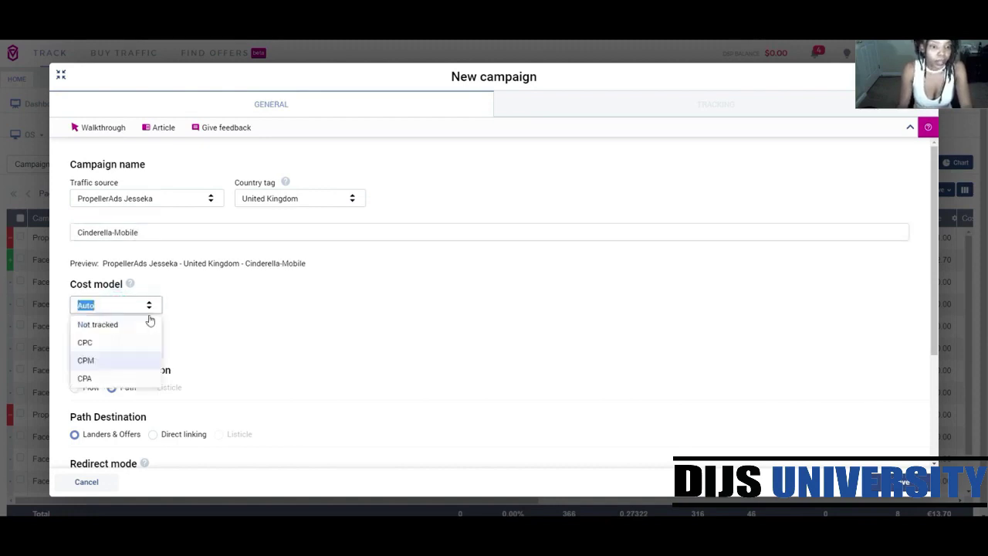
pyautogui.click(108, 344)
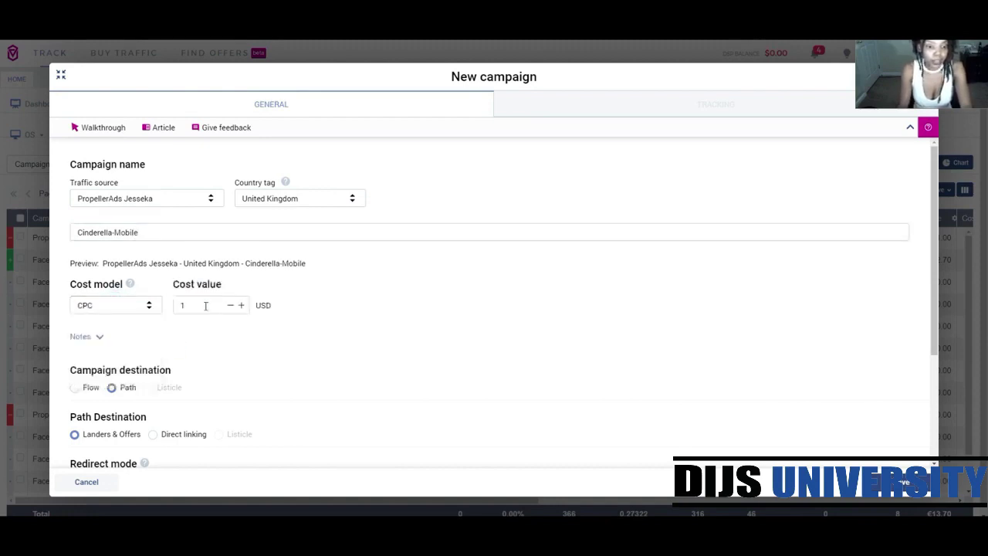
pyautogui.click(205, 306)
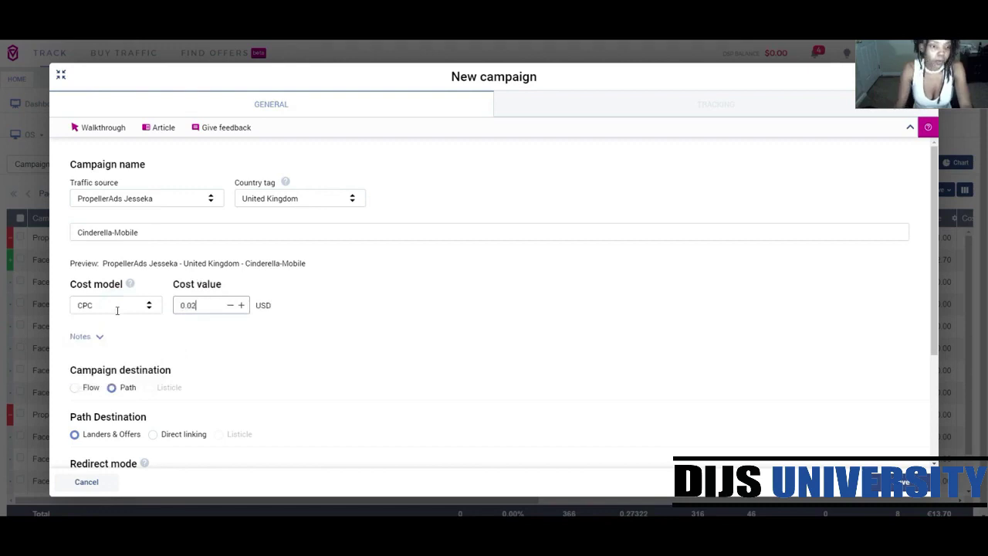
pyautogui.click(375, 293)
pyautogui.scroll(-2, 416, 293)
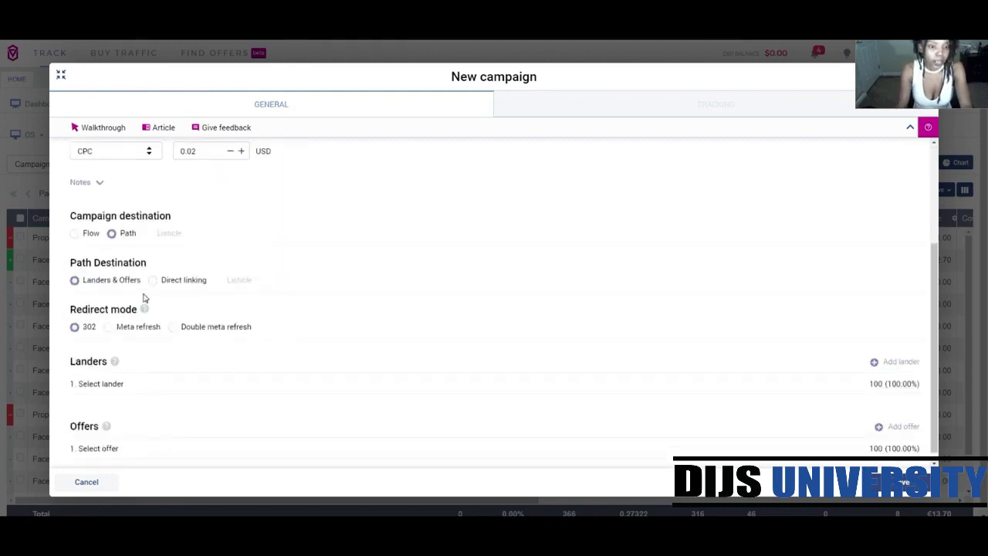
# - Use direct linking as the path destination and choose the United Kingdom - Cinderella Solution offer
pyautogui.click(153, 281)
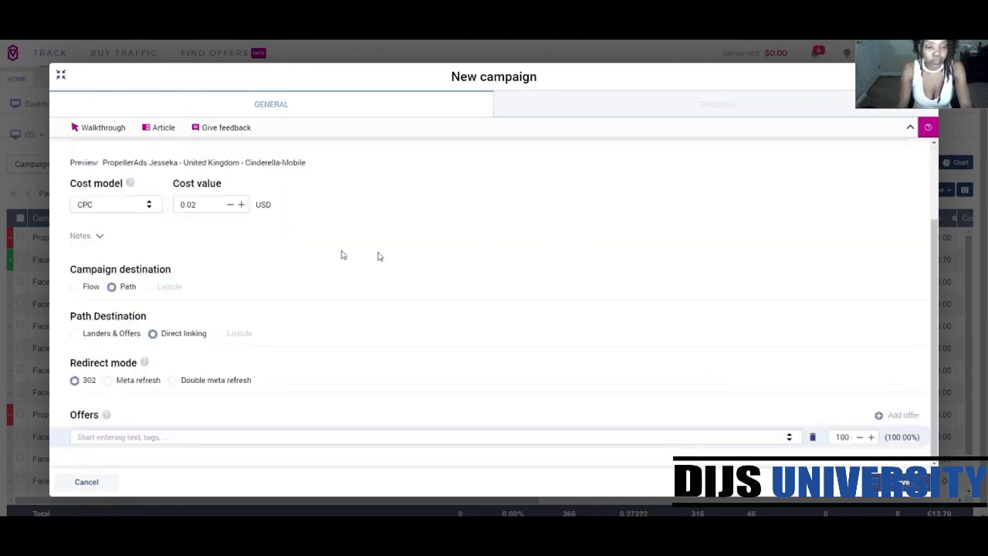
pyautogui.click(108, 437)
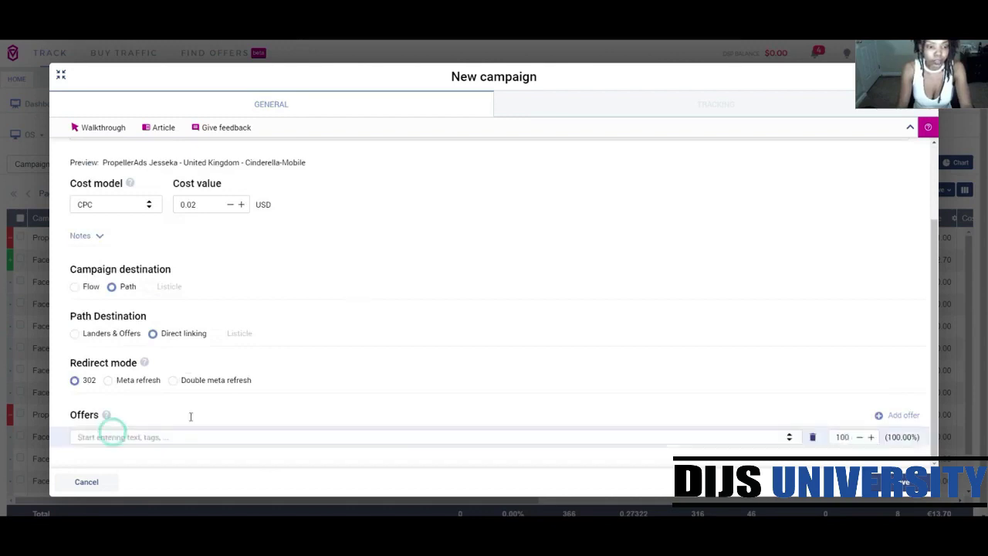
pyautogui.click(209, 437)
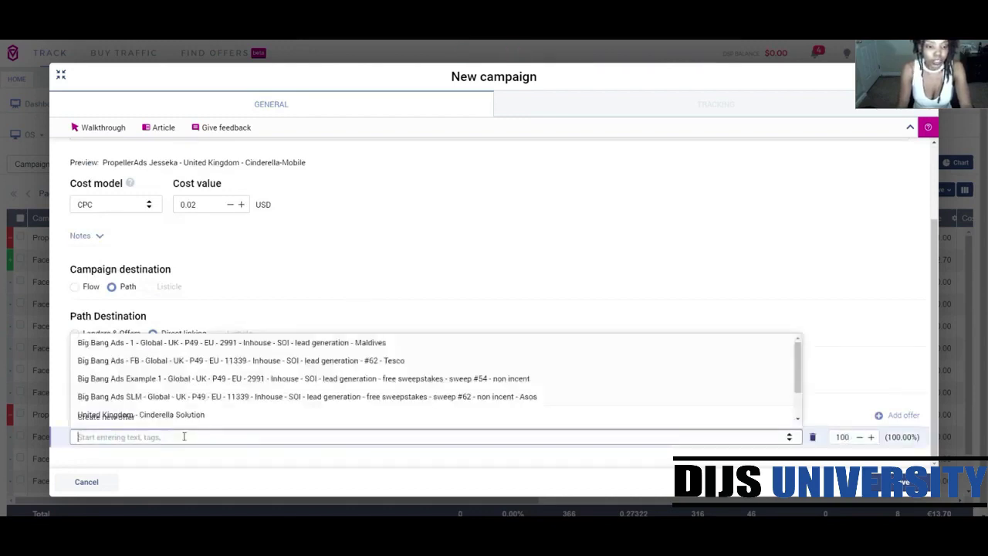
pyautogui.click(145, 412)
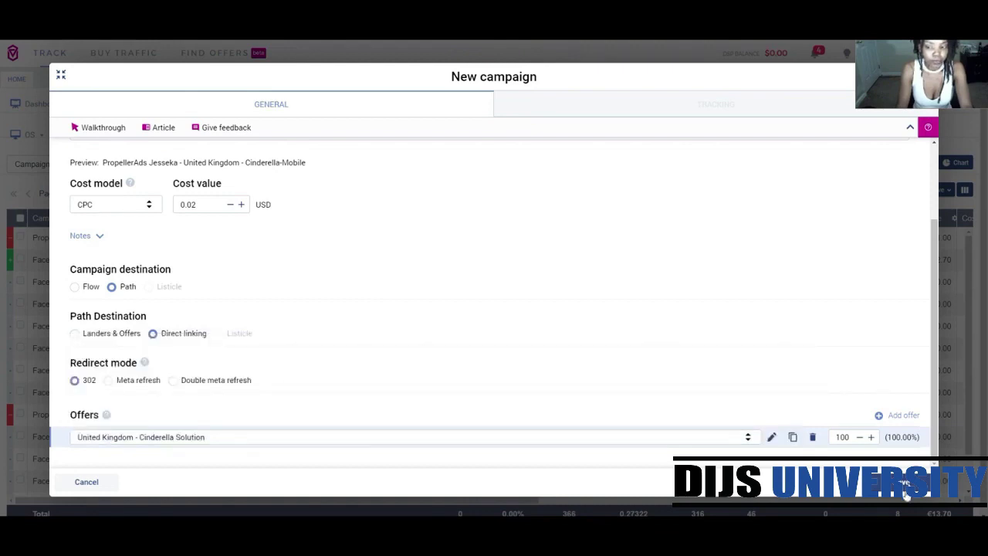
# - Close the new campaign form without saving it
pyautogui.moveTo(558, 213); pyautogui.dragTo(698, 104)
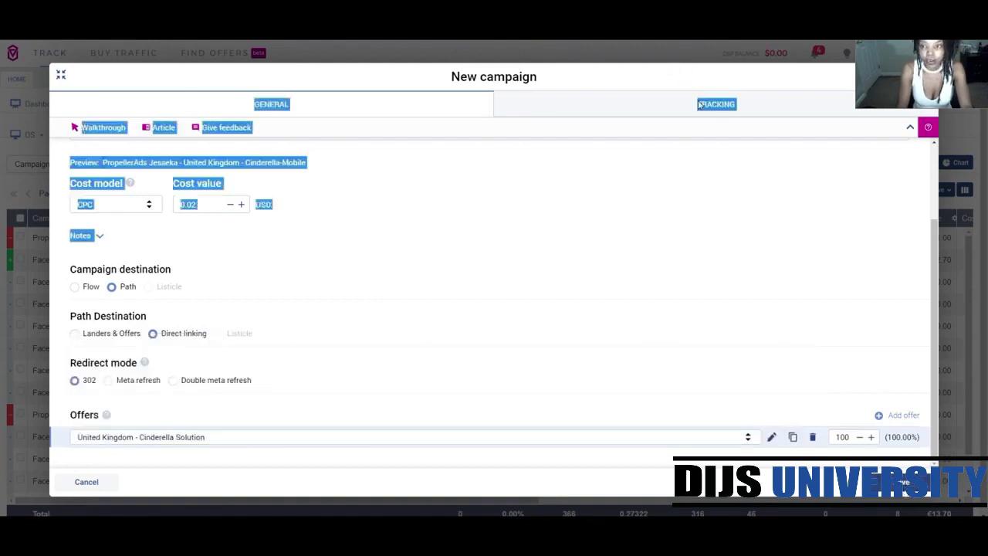
pyautogui.moveTo(895, 73); pyautogui.dragTo(831, 92)
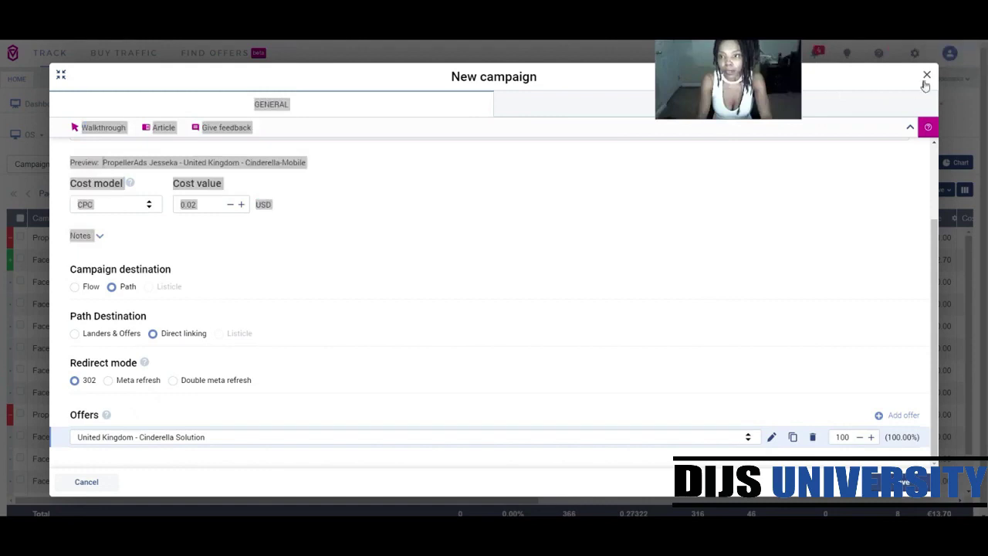
pyautogui.click(796, 77)
pyautogui.click(926, 74)
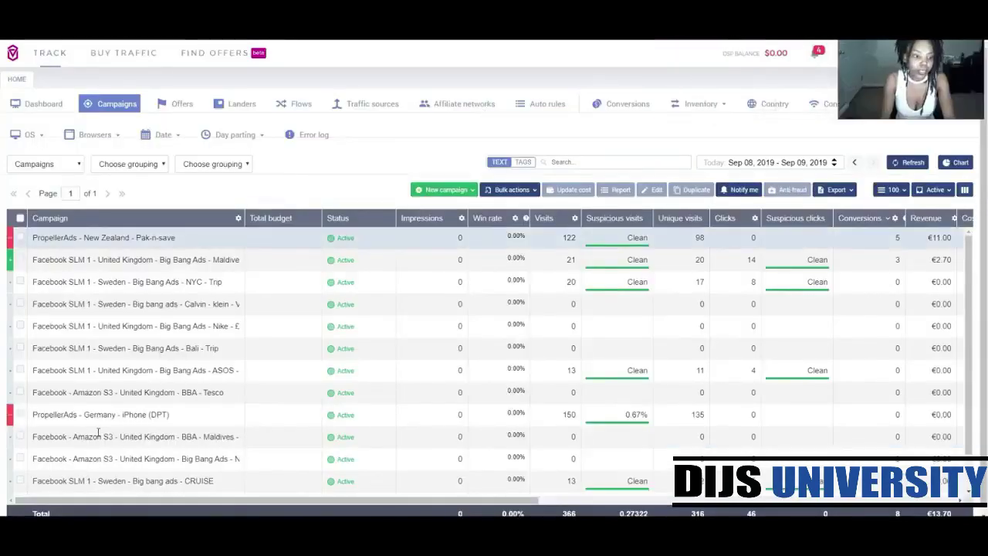
# - Try to open the existing United Kingdom Clickbank-Cinderella campaign from the campaigns list
pyautogui.click(82, 412)
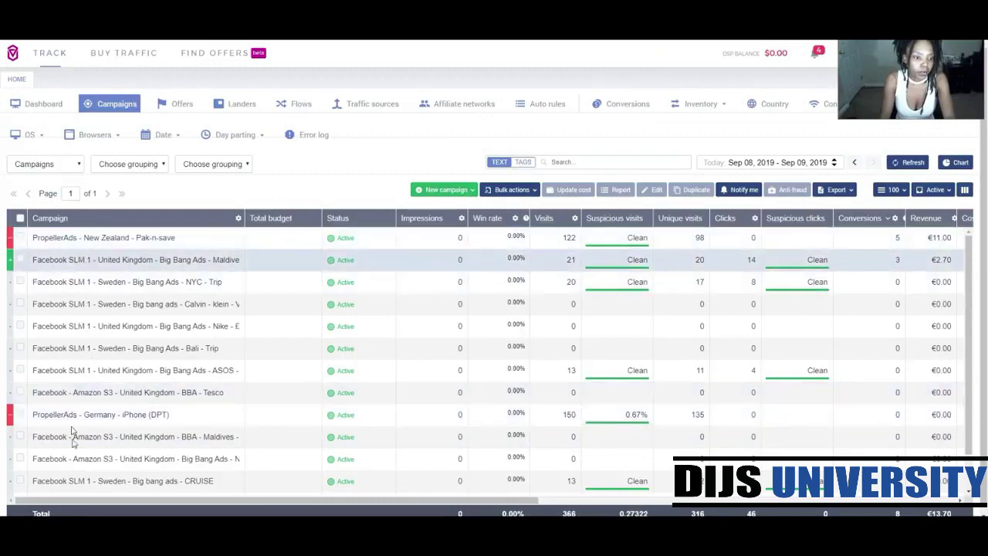
pyautogui.scroll(-2, 77, 437)
pyautogui.doubleClick(73, 462)
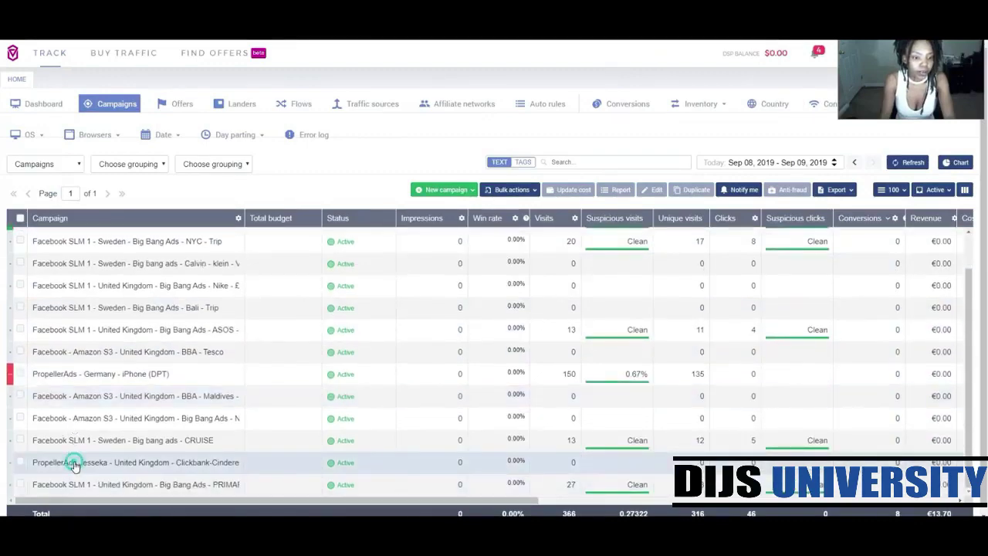
pyautogui.click(174, 462)
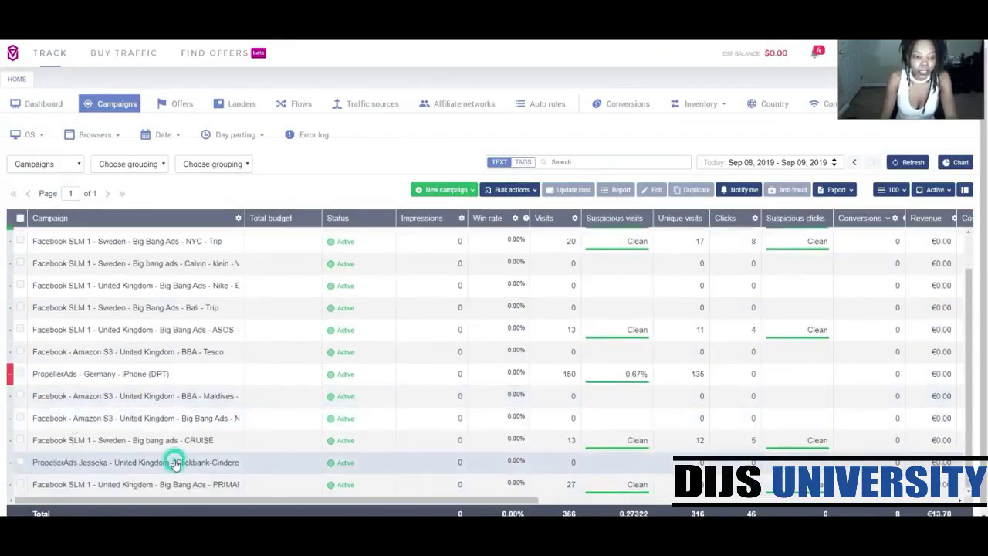
pyautogui.doubleClick(97, 466)
pyautogui.click(311, 464)
pyautogui.doubleClick(311, 463)
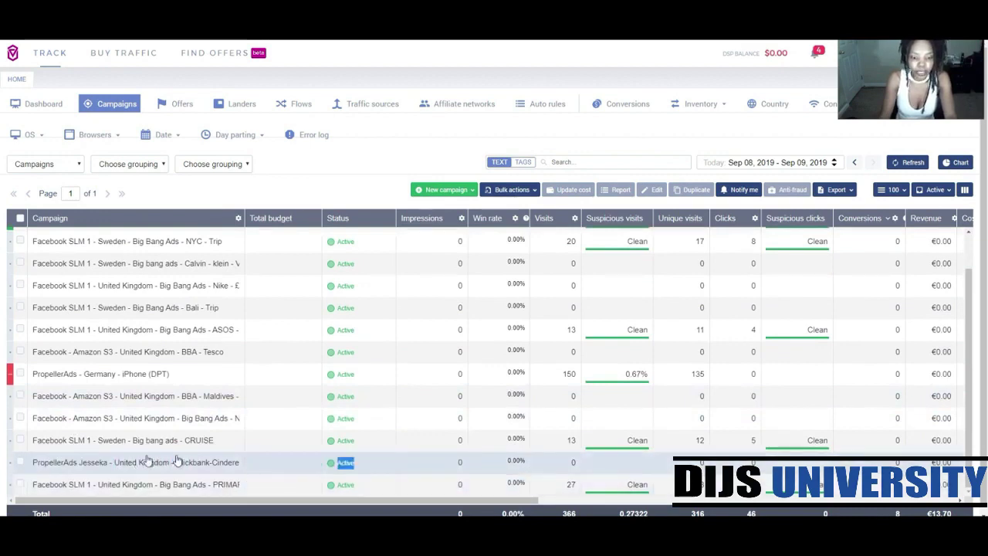
pyautogui.click(302, 471)
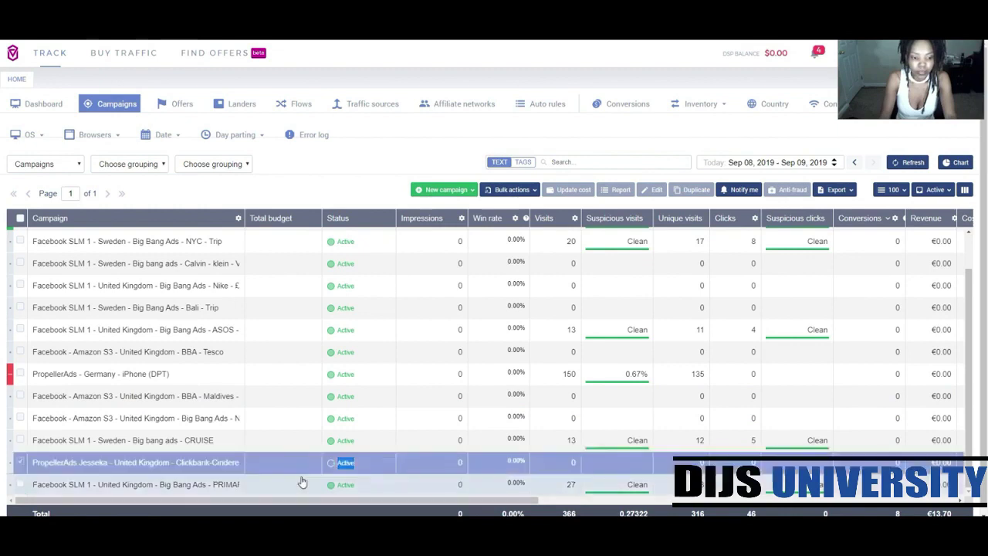
pyautogui.doubleClick(219, 464)
pyautogui.click(73, 464)
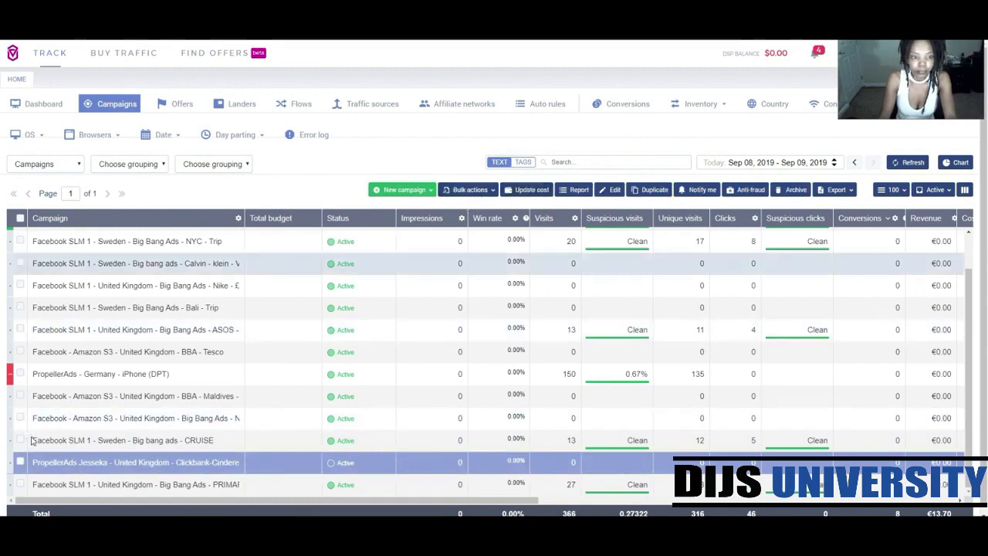
pyautogui.click(21, 461)
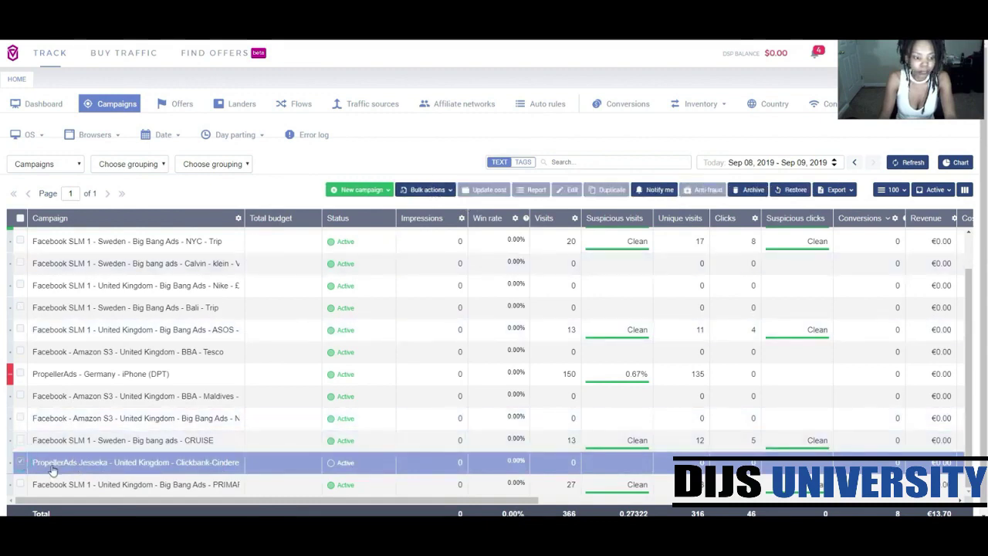
pyautogui.doubleClick(52, 466)
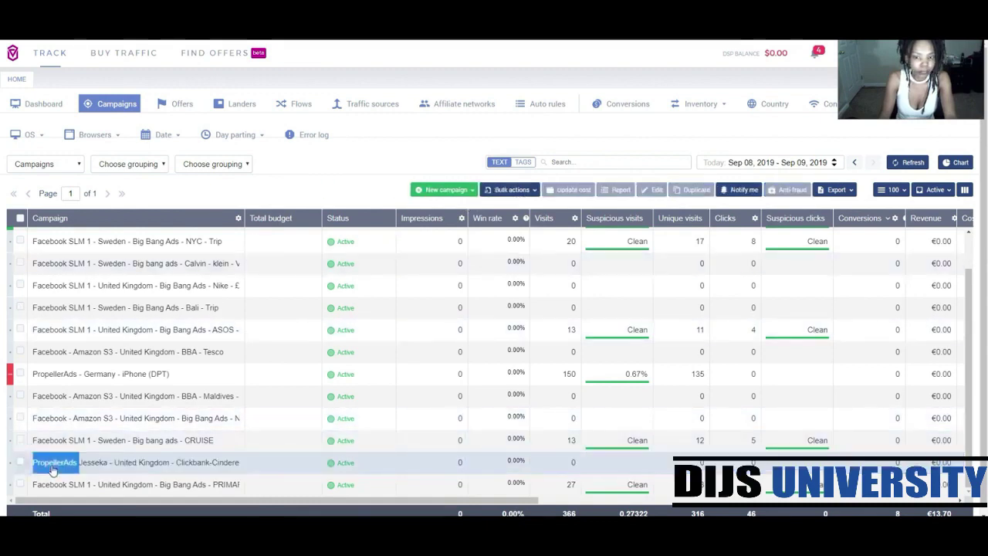
pyautogui.doubleClick(264, 473)
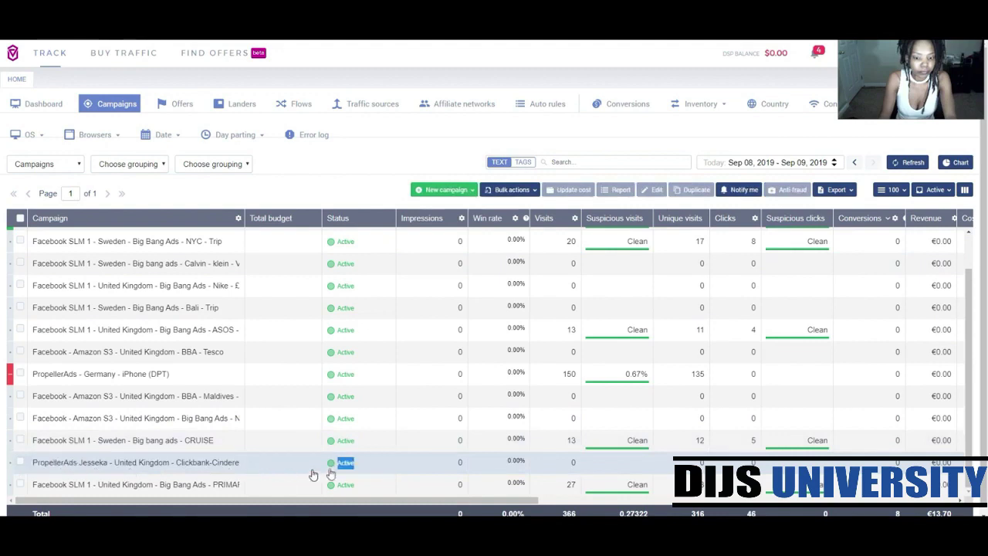
pyautogui.doubleClick(433, 469)
# - Open the United Kingdom Clickbank-Cinderella campaign for editing and copy its campaign URL from the tracking details
pyautogui.click(122, 462)
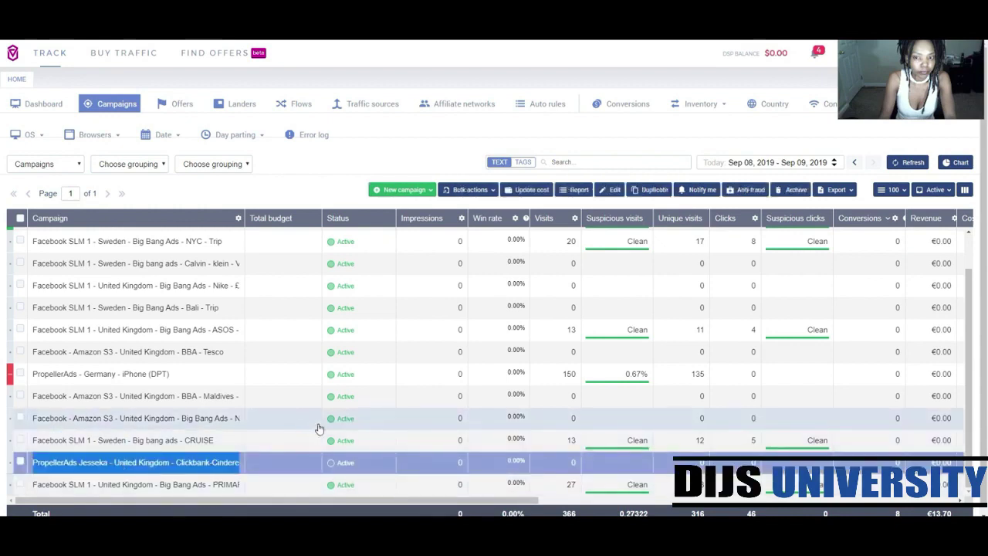
pyautogui.click(472, 190)
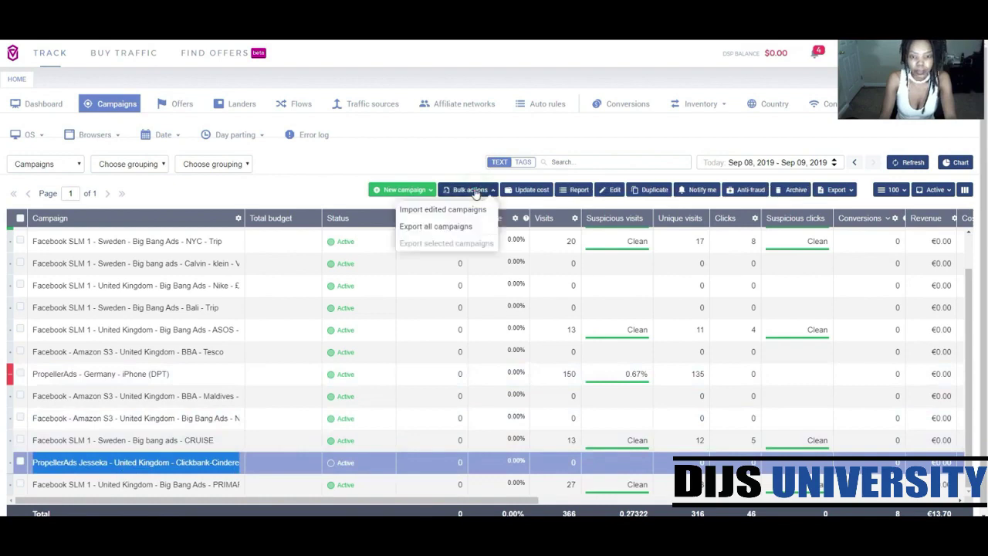
pyautogui.click(361, 149)
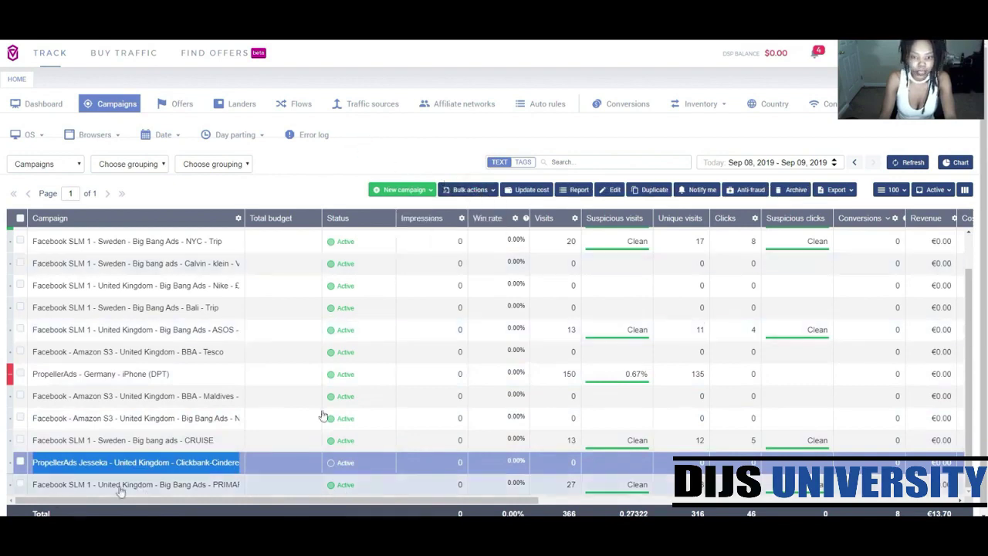
pyautogui.click(614, 190)
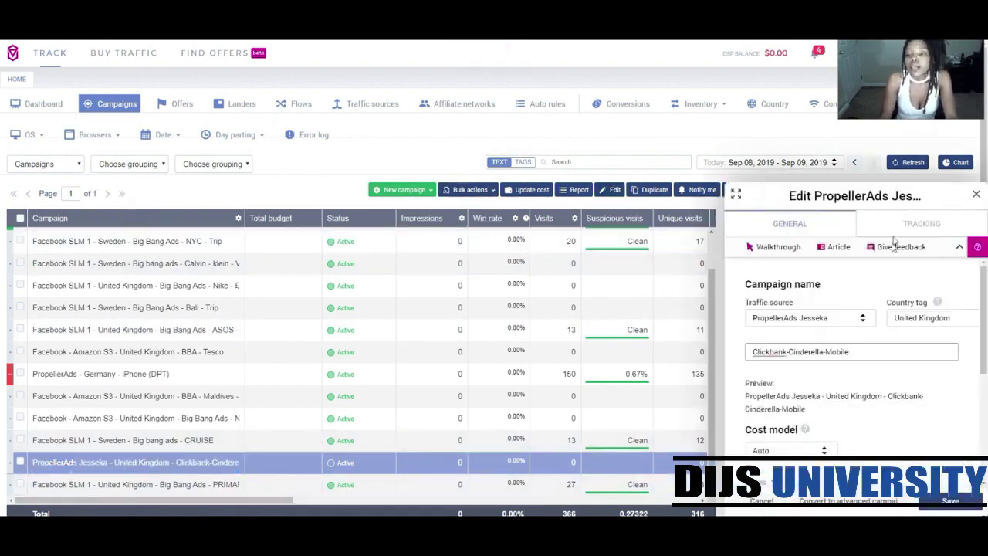
pyautogui.click(897, 218)
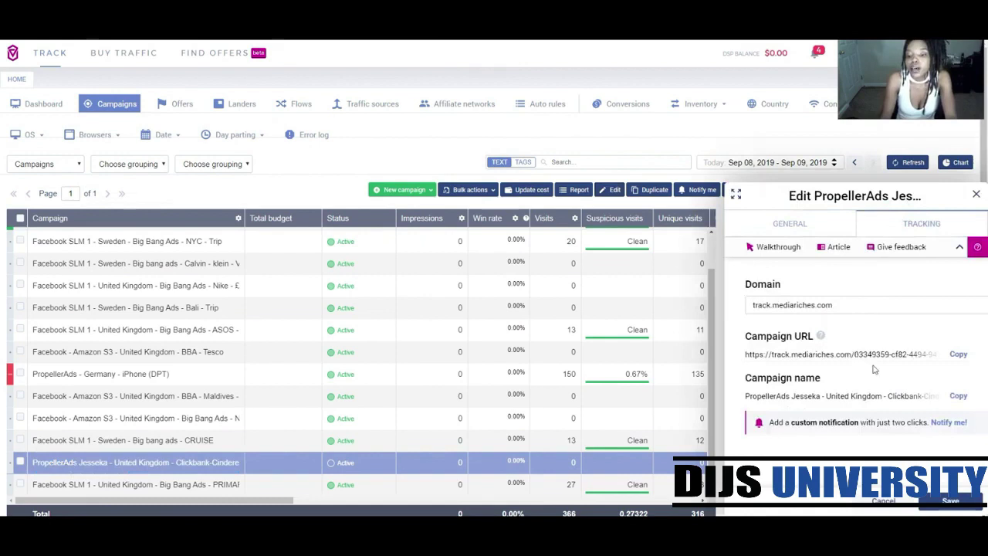
pyautogui.click(957, 355)
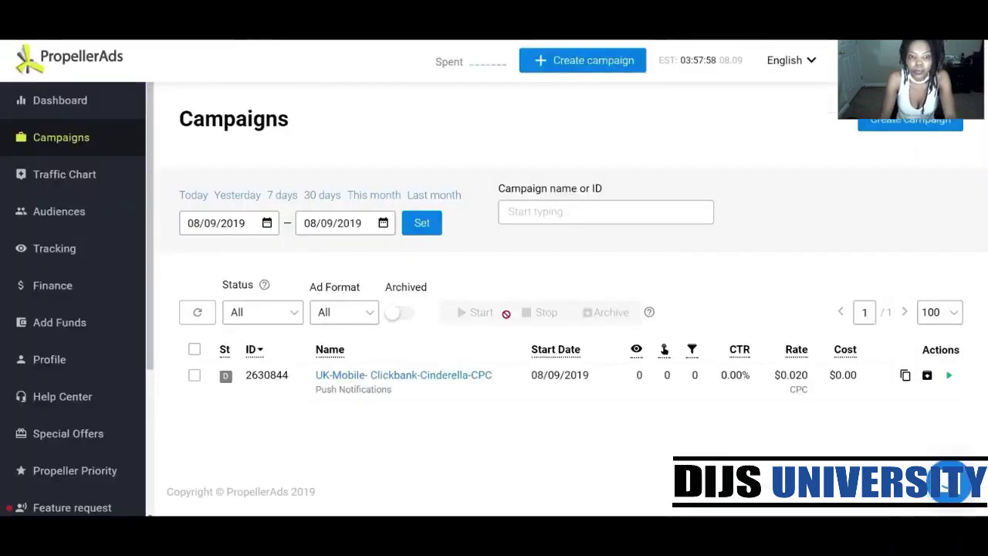
# - Switch to PropellerAds and open the UK-Mobile- Clickbank-Cinderella-CPC push notification campaign
pyautogui.click(389, 381)
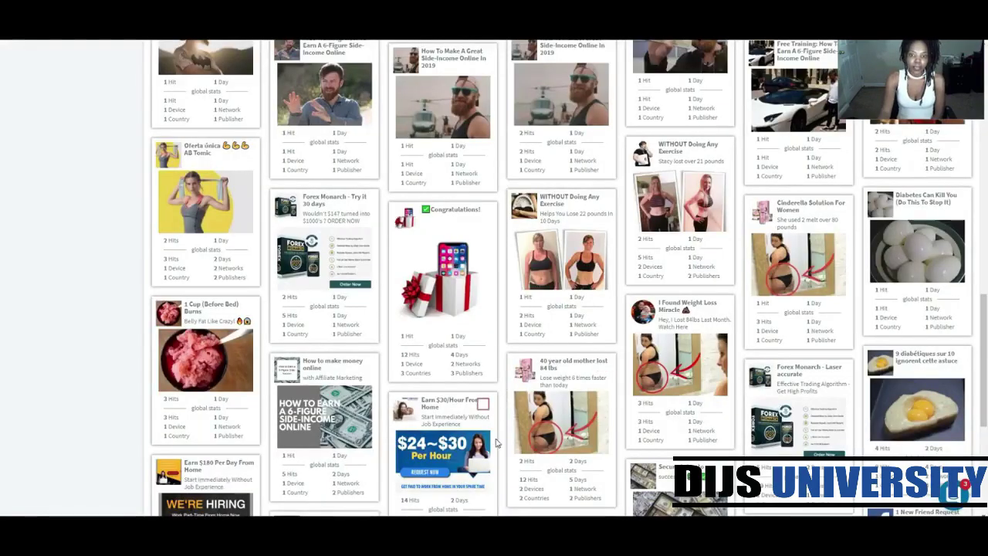
# - Switch to AdPlexity and examine the ClickBank push ads, especially the Cinderella Solution and other weight-loss creatives
pyautogui.scroll(5, 501, 399)
pyautogui.scroll(8, 543, 423)
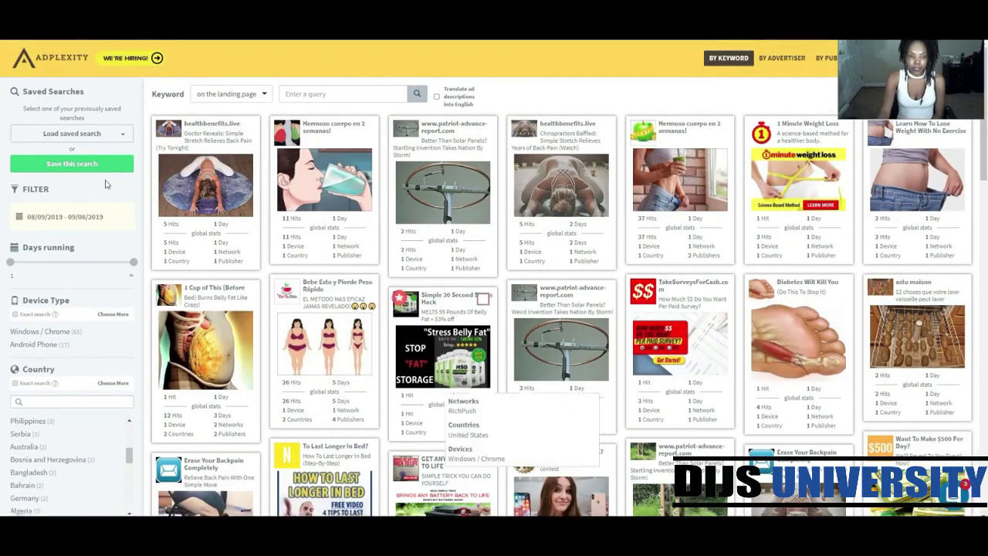
pyautogui.scroll(-5, 106, 183)
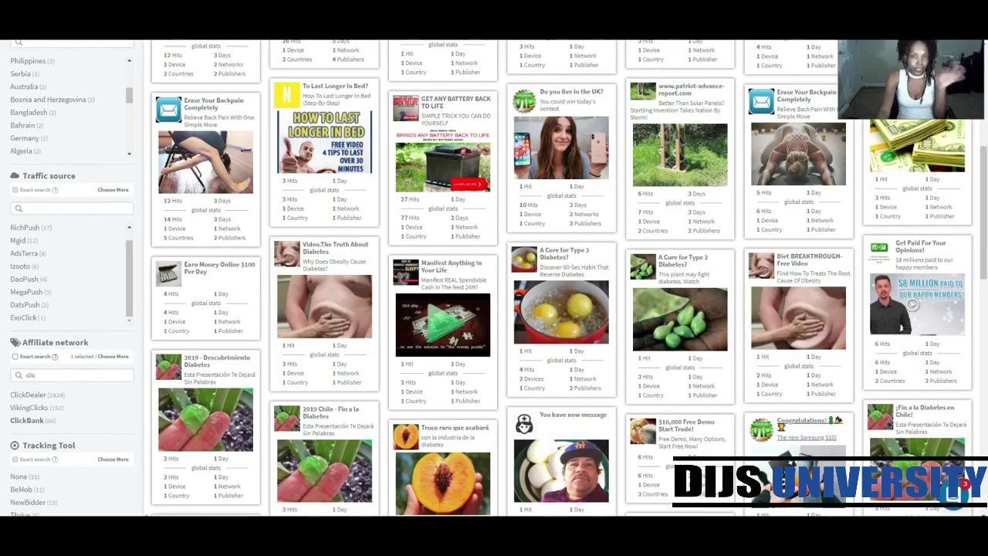
pyautogui.scroll(5, 221, 451)
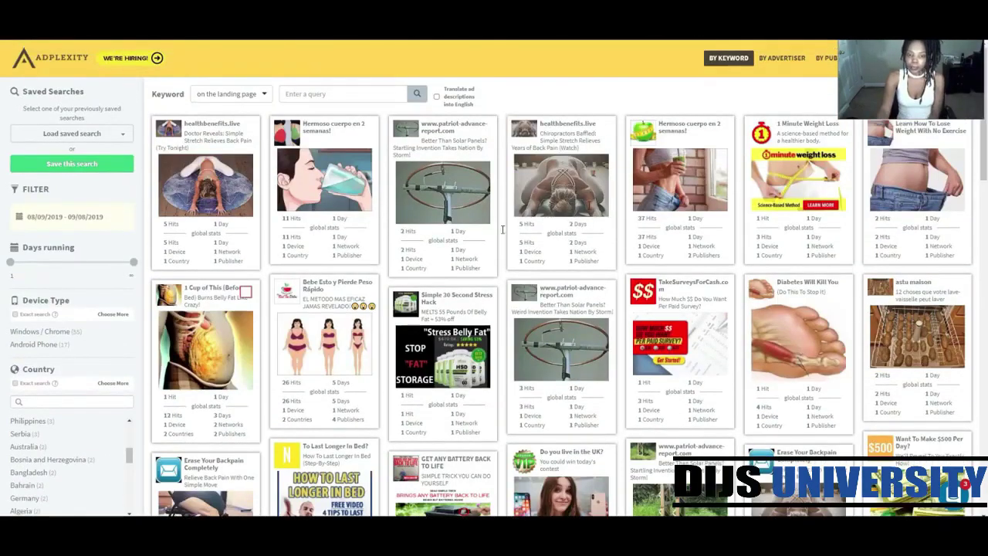
pyautogui.scroll(-2, 640, 339)
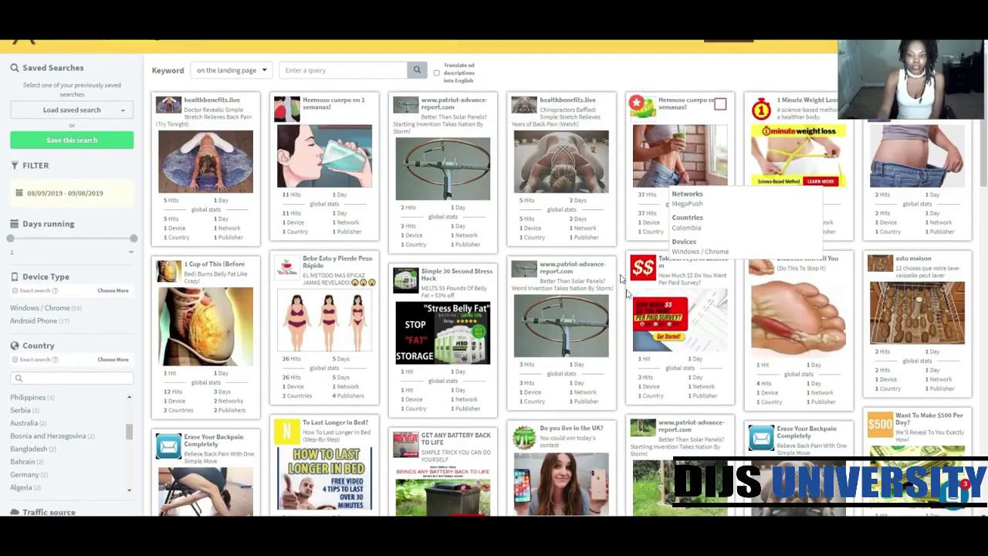
pyautogui.scroll(-5, 641, 340)
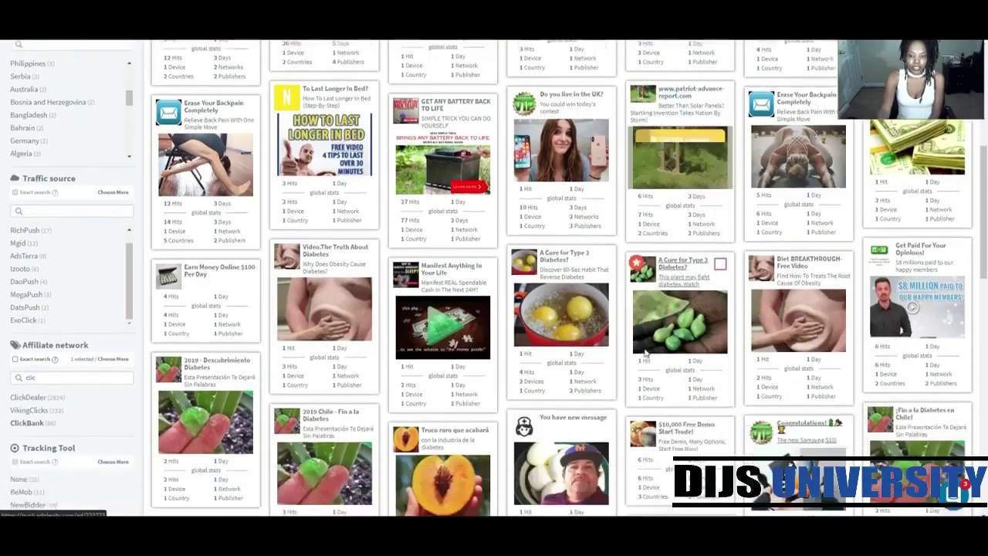
pyautogui.scroll(-5, 647, 354)
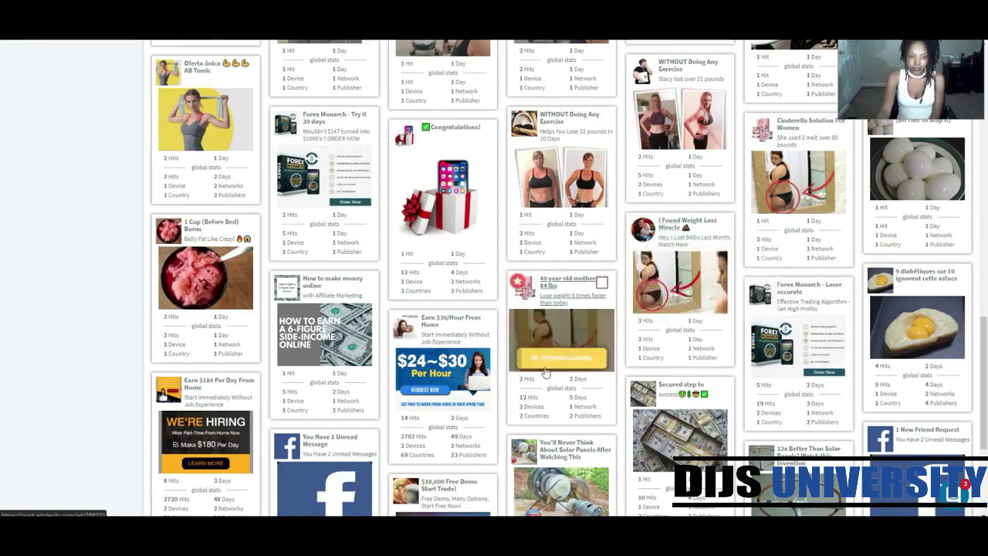
pyautogui.scroll(-1, 551, 321)
pyautogui.scroll(1, 551, 321)
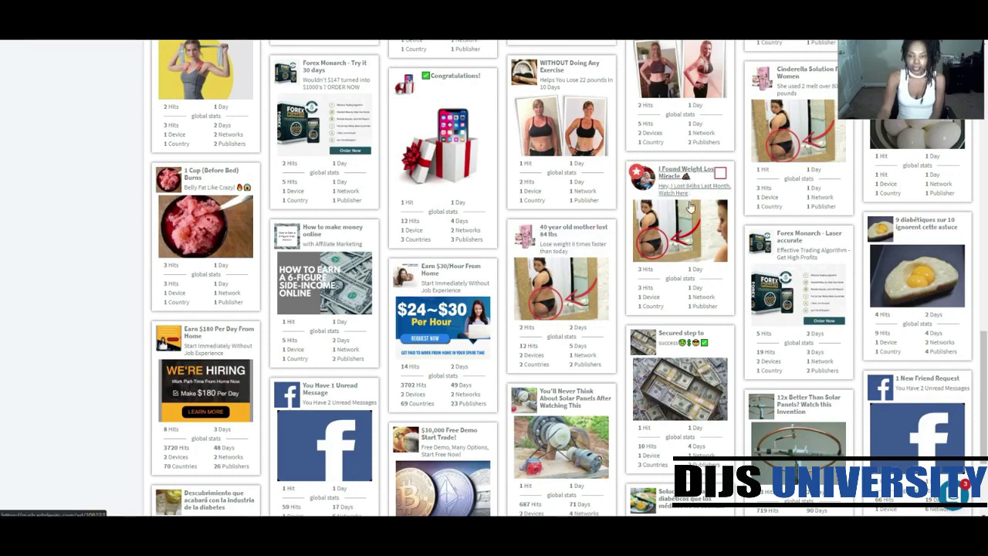
pyautogui.scroll(1, 691, 209)
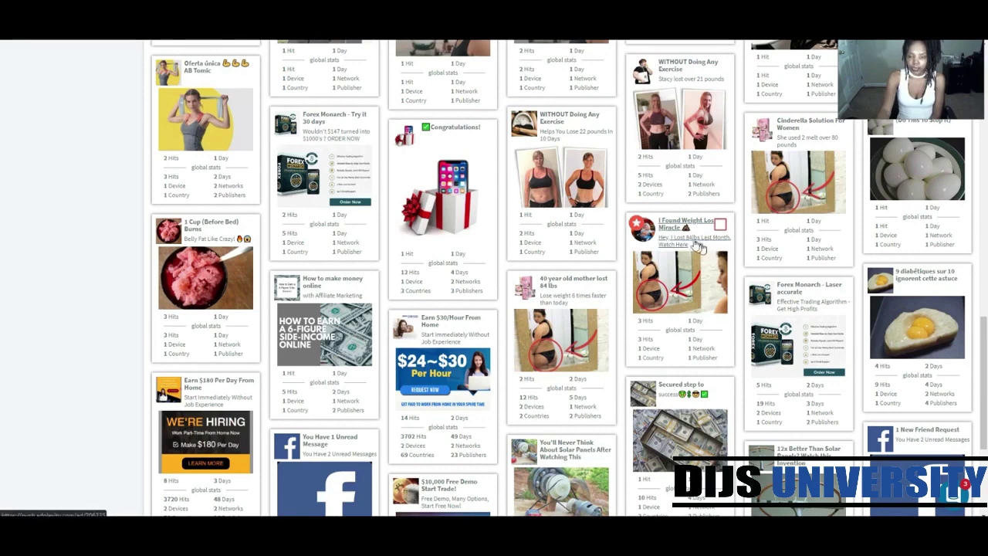
# - Open the "40 year old mother lost 84 lbs" push ad and examine its trend, device, publisher and traffic source charts
pyautogui.scroll(2, 699, 239)
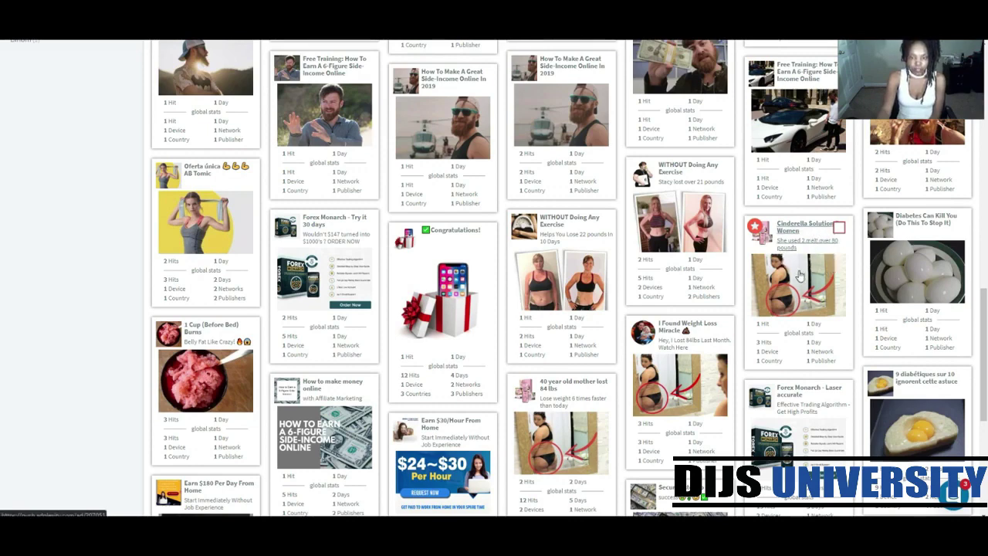
pyautogui.click(552, 393)
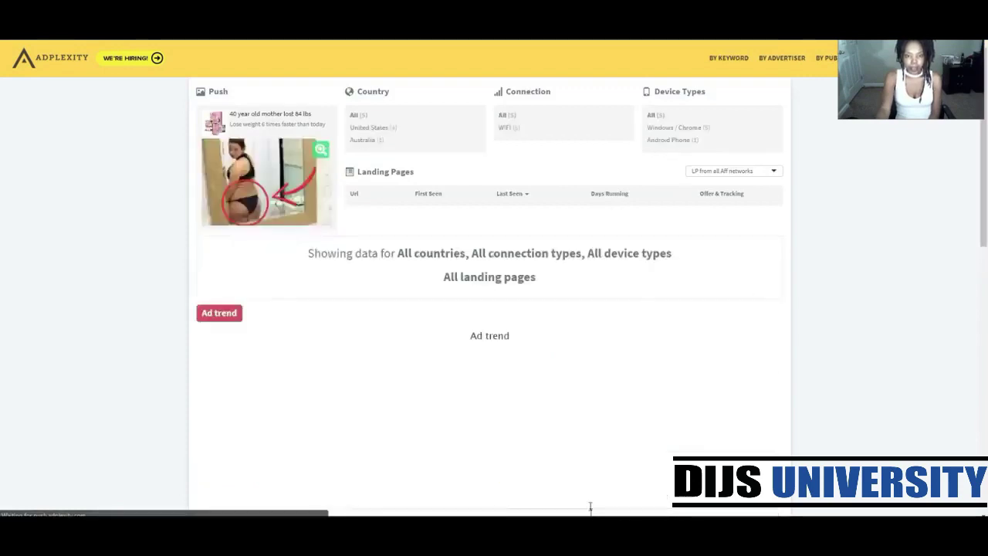
pyautogui.scroll(-6, 911, 359)
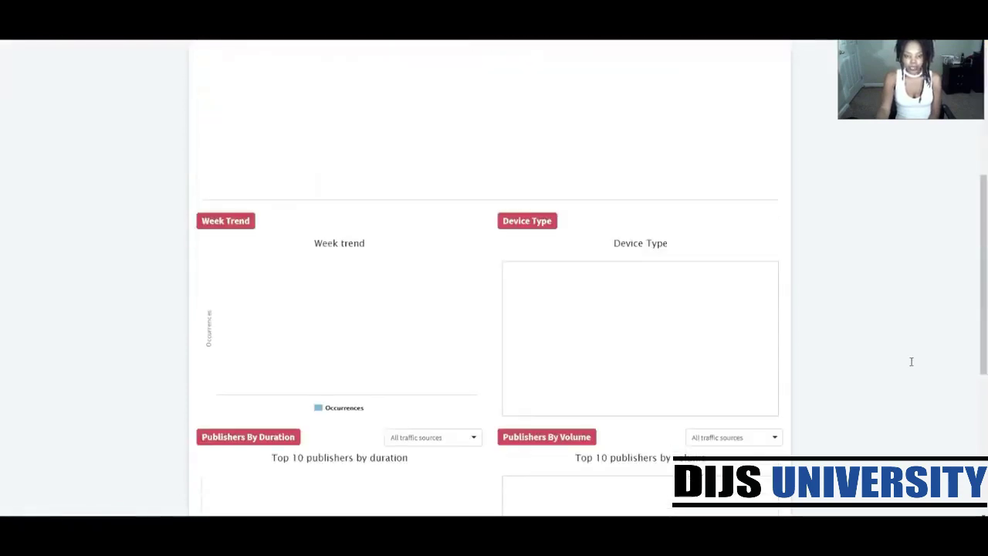
pyautogui.scroll(-2, 912, 378)
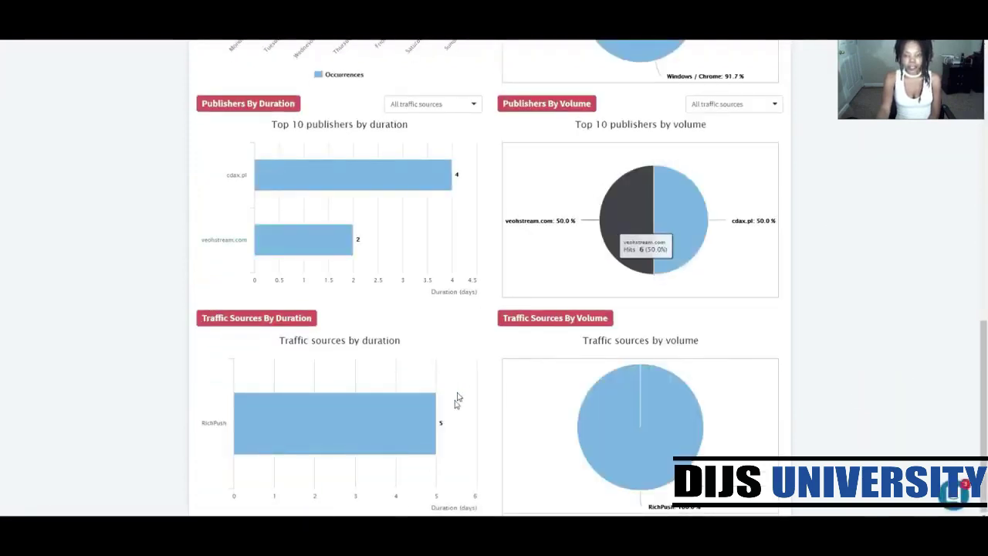
pyautogui.scroll(2, 609, 477)
pyautogui.scroll(-2, 615, 481)
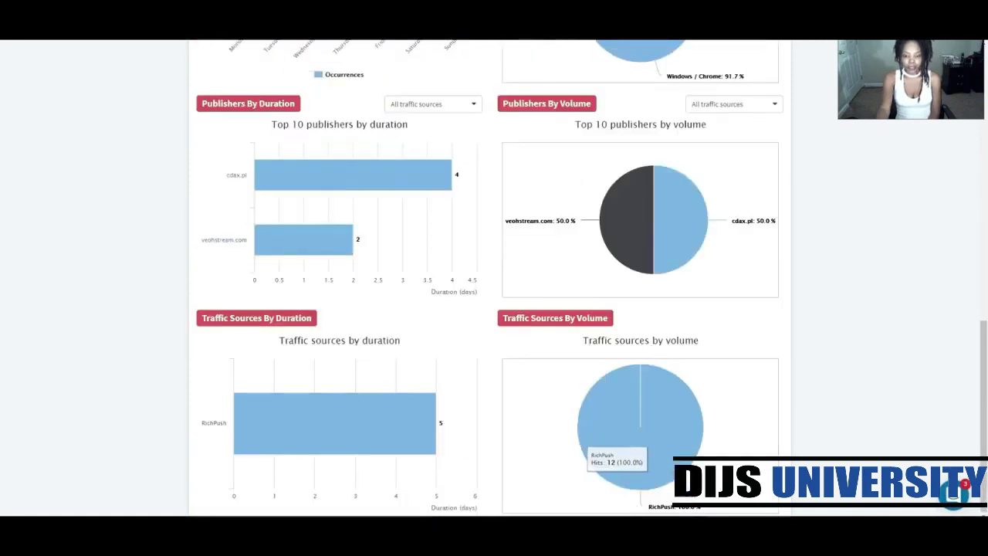
pyautogui.scroll(4, 556, 498)
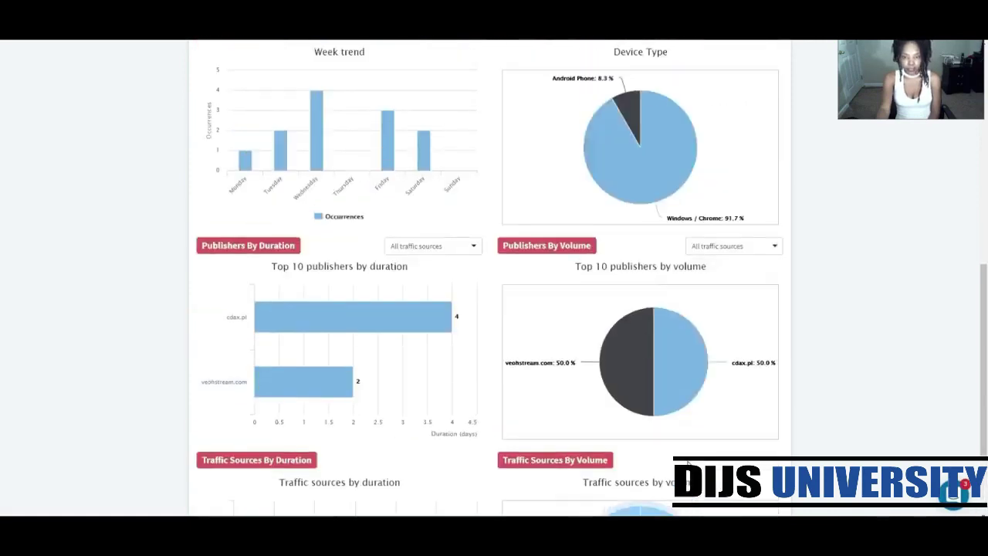
pyautogui.scroll(7, 710, 208)
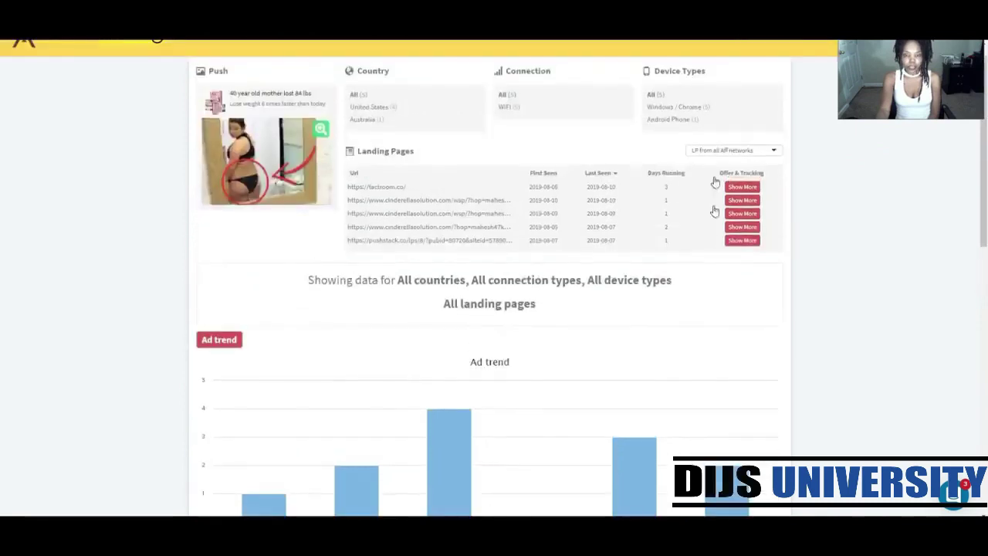
# - View the details of the ad's second listed landing page, checking its redirect chain and affiliate network, and close them
pyautogui.click(752, 202)
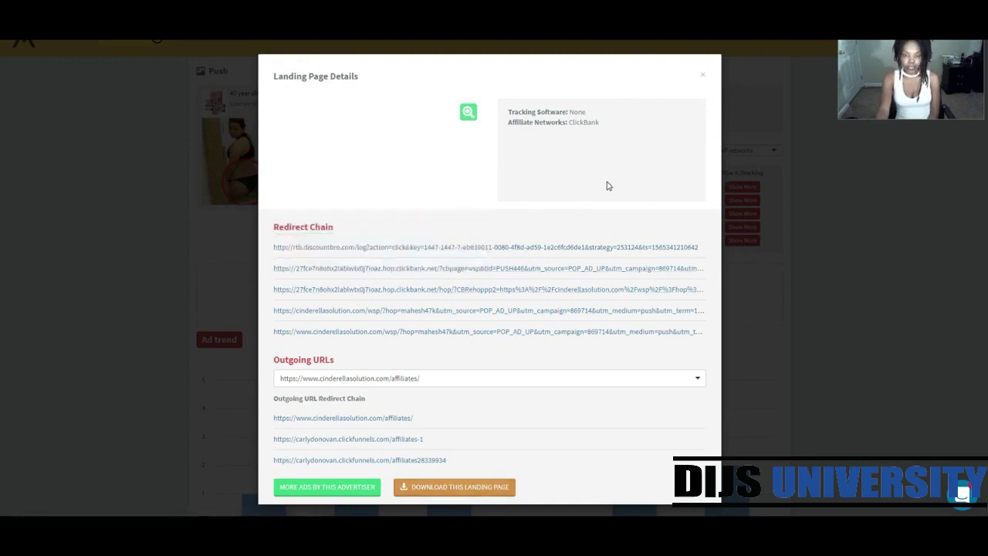
pyautogui.click(498, 249)
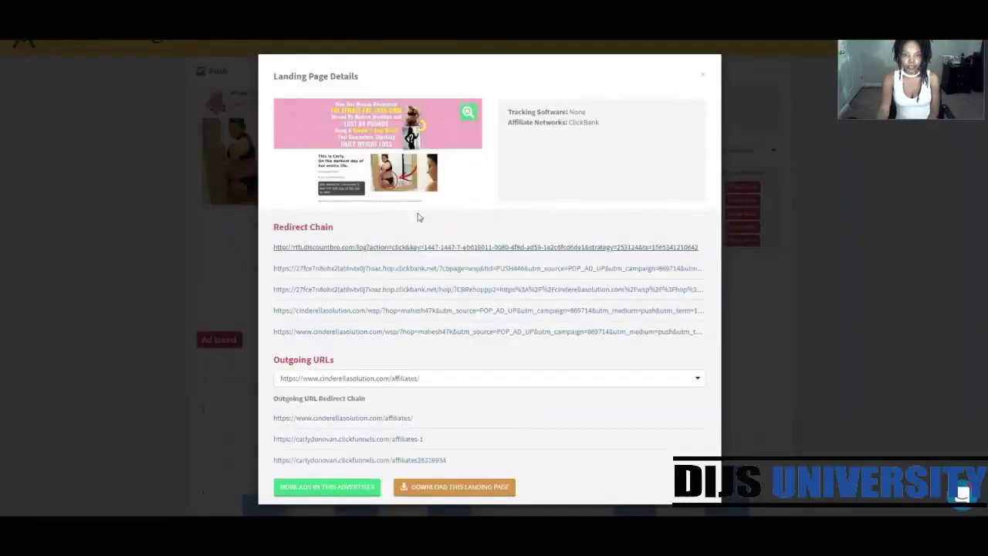
pyautogui.click(701, 72)
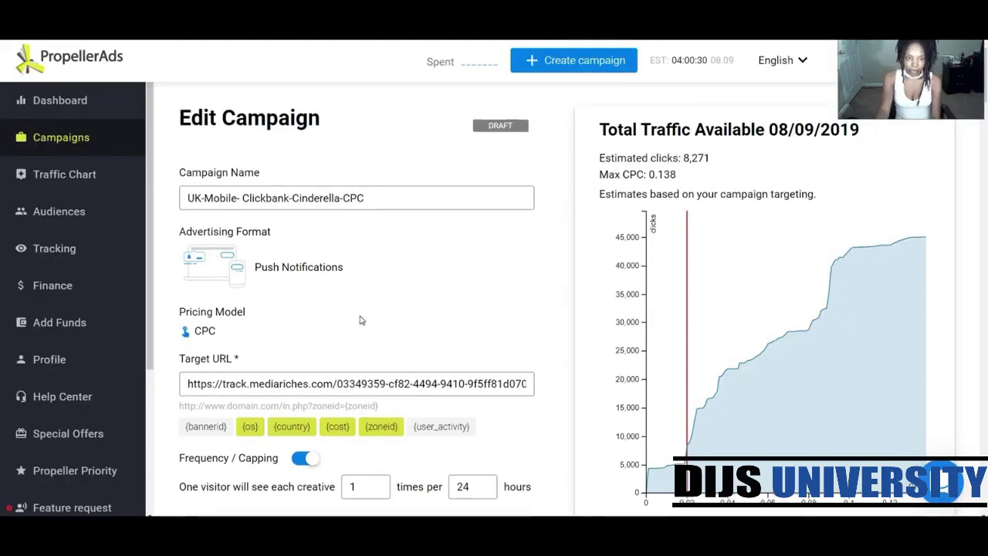
# - Switch to PropellerAds and review the titles, descriptions and images of the campaign's three push notification creatives
pyautogui.scroll(-6, 359, 320)
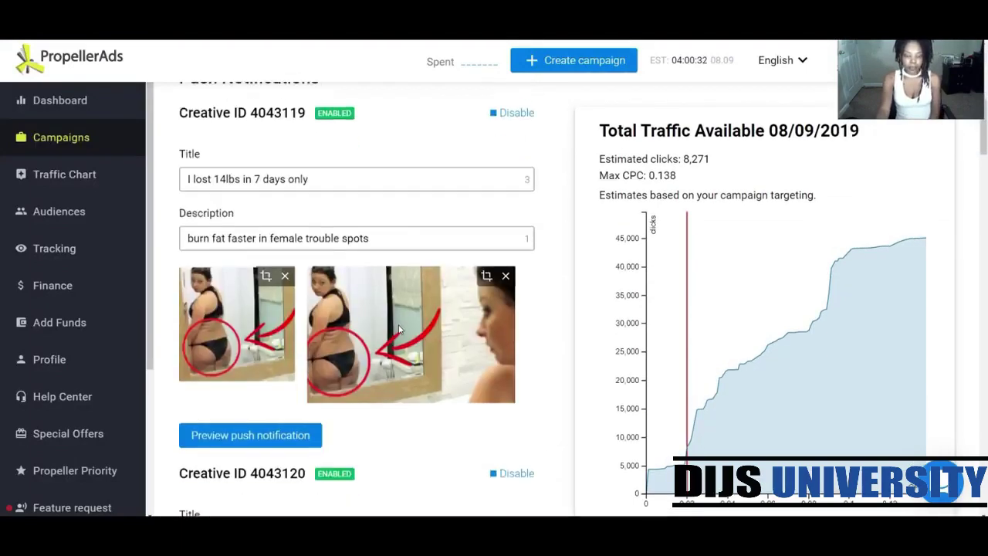
pyautogui.scroll(2, 371, 320)
pyautogui.scroll(-1, 342, 308)
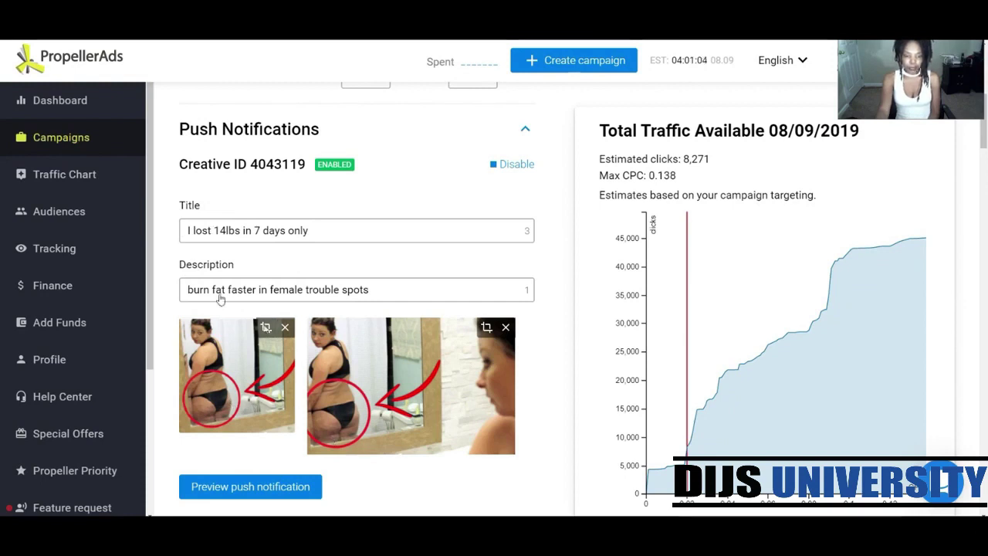
pyautogui.scroll(-3, 398, 371)
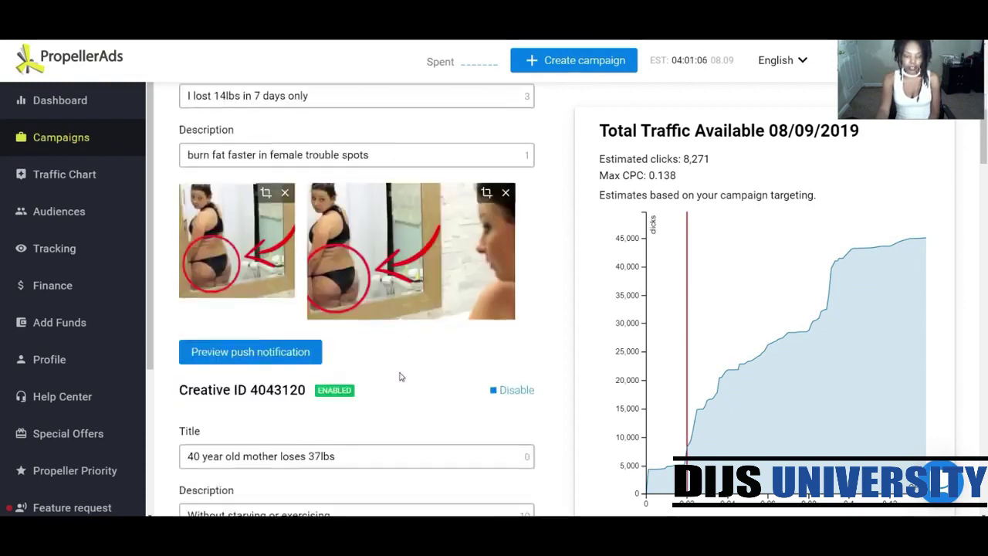
pyautogui.scroll(-2, 330, 324)
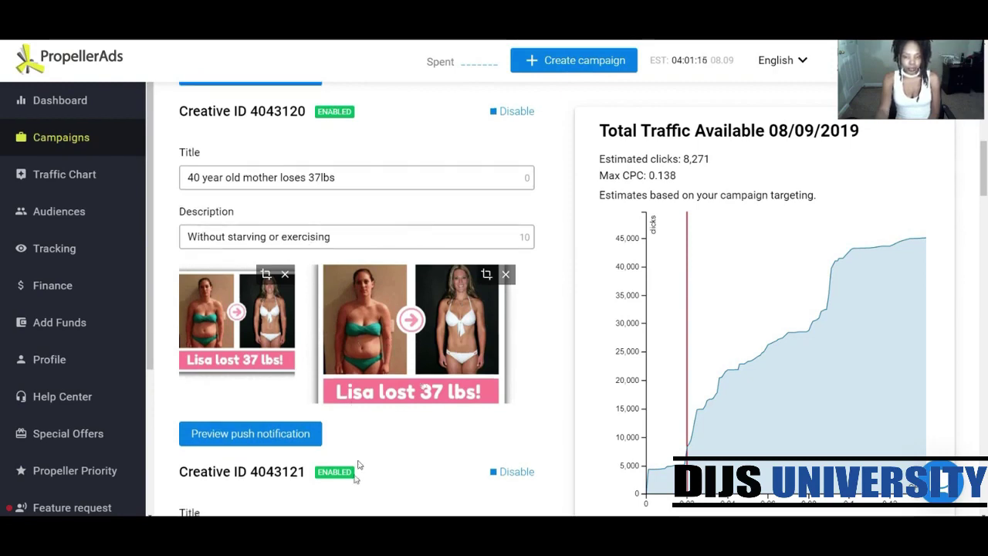
pyautogui.scroll(-5, 360, 468)
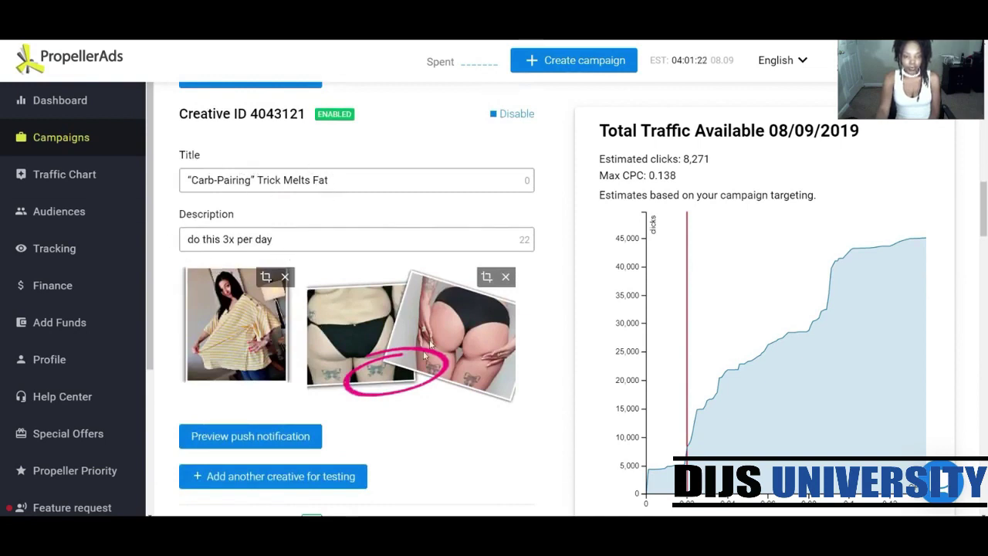
pyautogui.scroll(-2, 429, 354)
pyautogui.scroll(2, 428, 354)
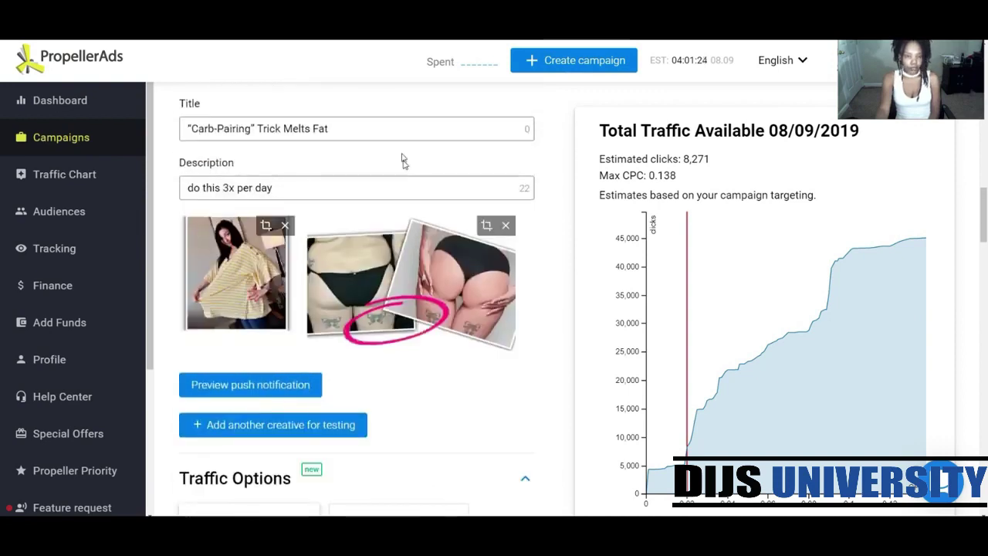
# - Preview the "Carb-Pairing" Trick Melts Fat push notification on Android, Windows and Mac OS, returning to the Android view
pyautogui.scroll(-2, 504, 298)
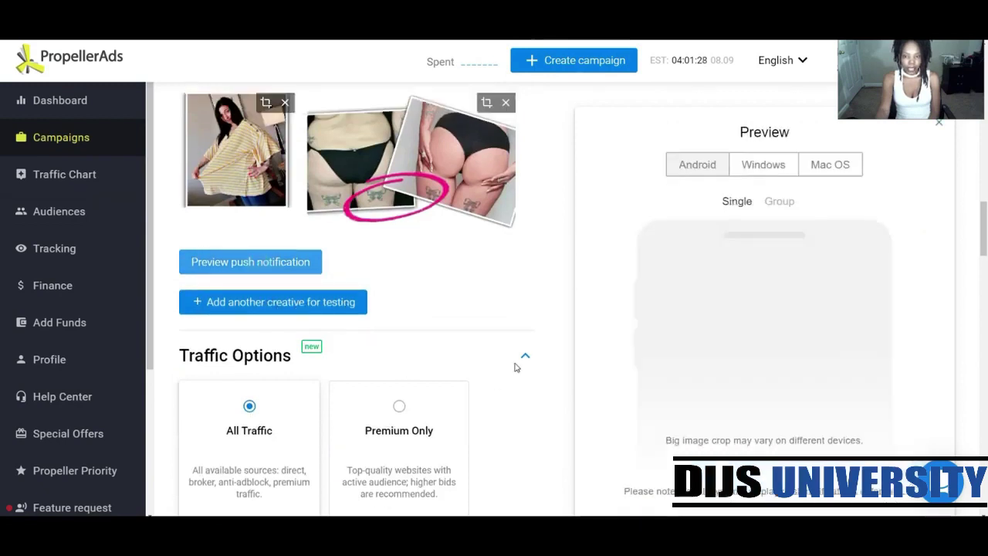
pyautogui.scroll(2, 519, 379)
pyautogui.scroll(-1, 762, 372)
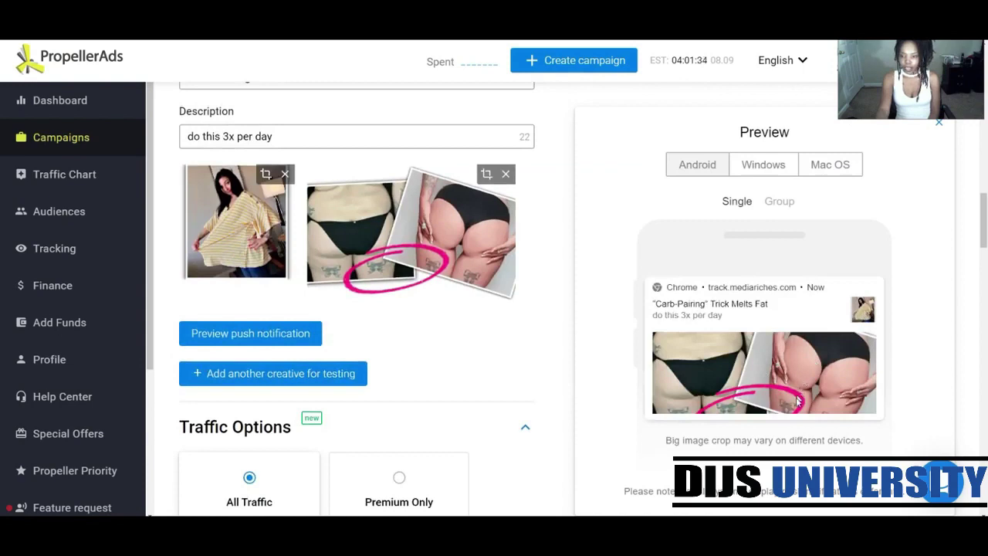
pyautogui.click(764, 165)
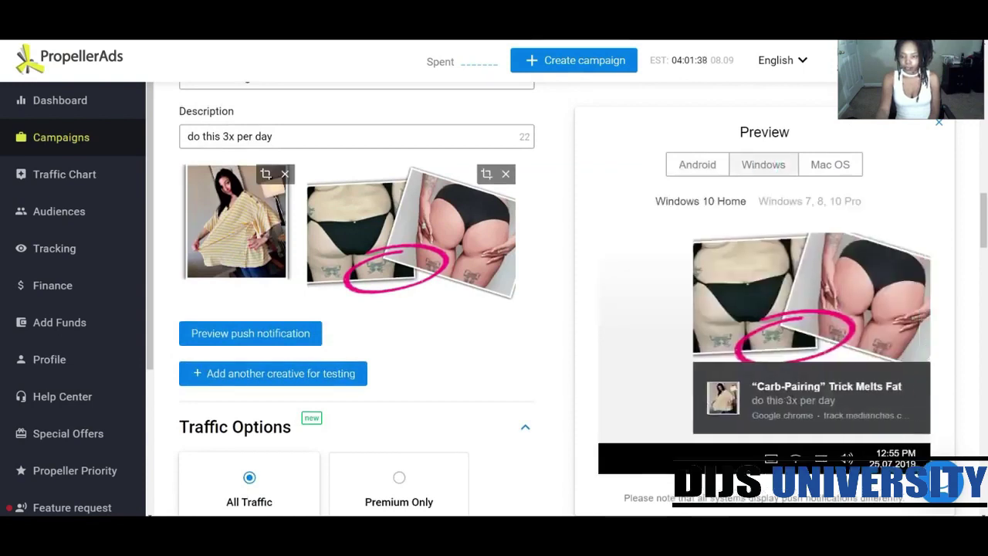
pyautogui.click(831, 166)
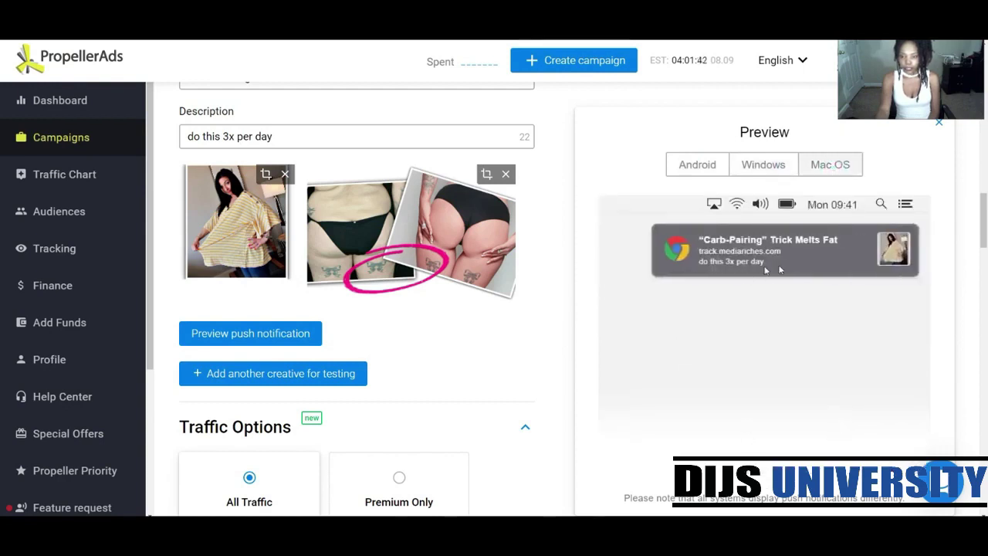
pyautogui.click(693, 176)
# - Review the campaign's name, pricing model, target URL, frequency capping and push creatives
pyautogui.scroll(-4, 229, 328)
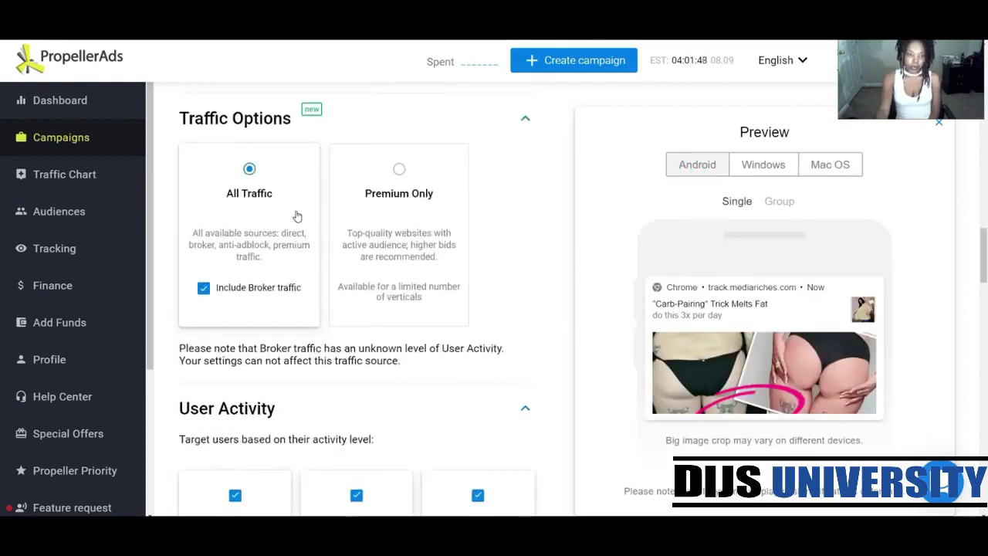
pyautogui.scroll(15, 298, 294)
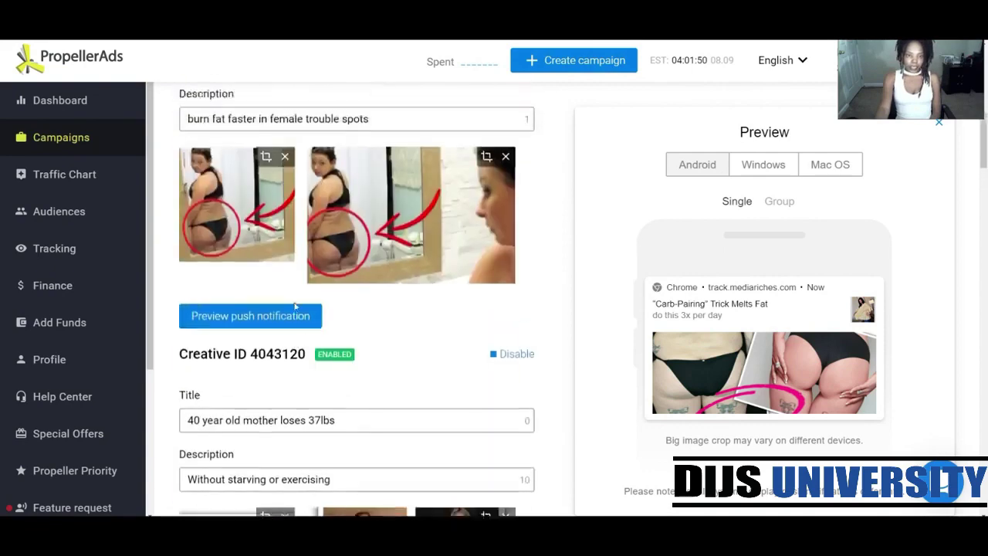
pyautogui.scroll(10, 295, 306)
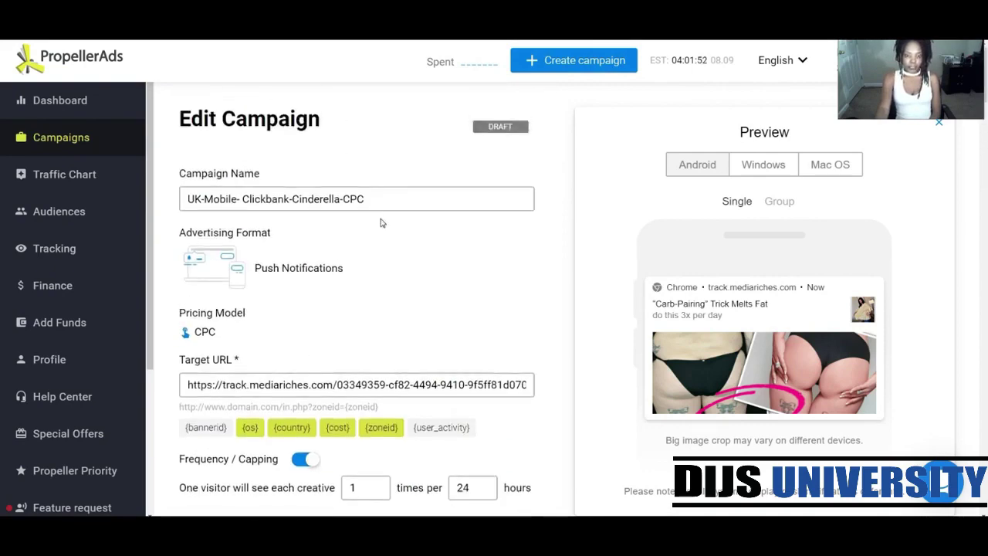
pyautogui.scroll(-5, 380, 223)
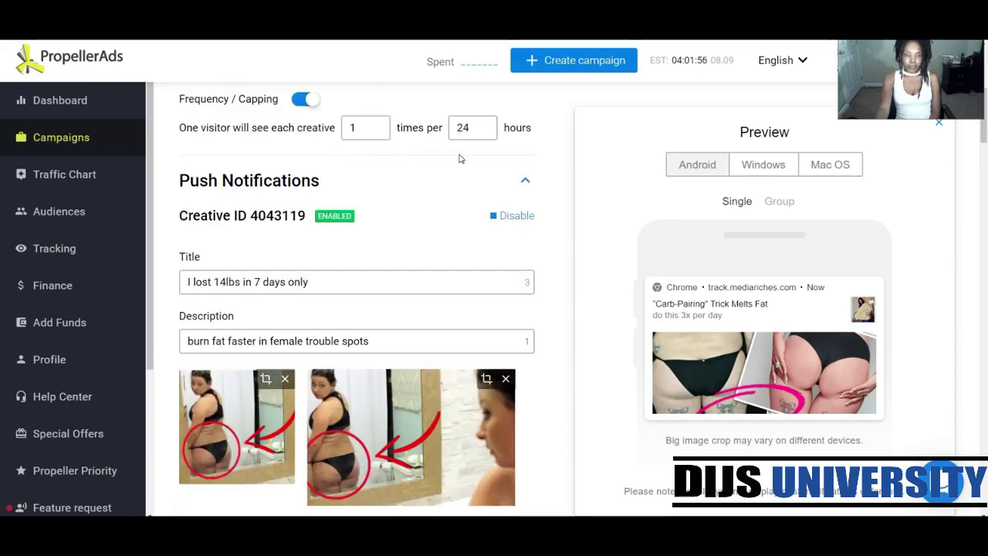
pyautogui.scroll(2, 463, 164)
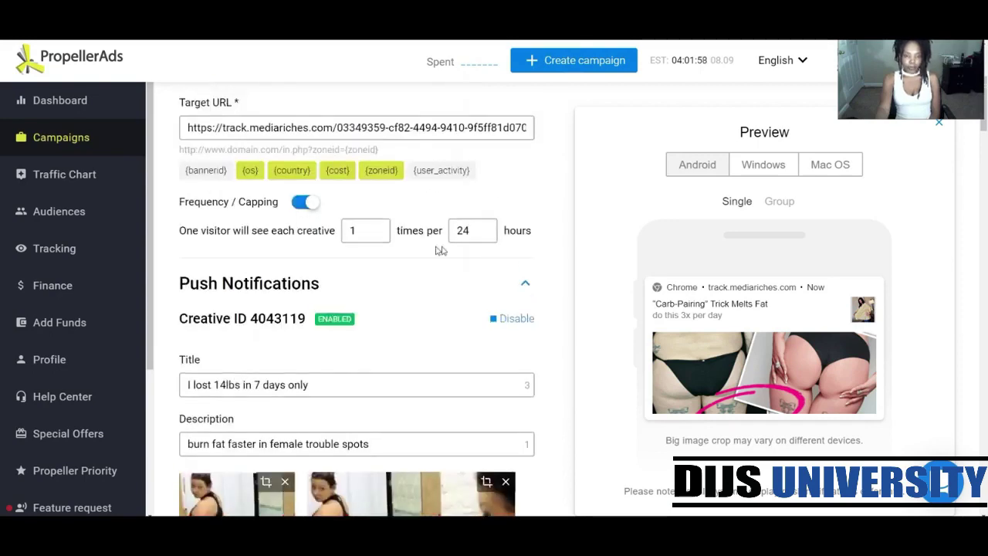
pyautogui.scroll(-6, 364, 297)
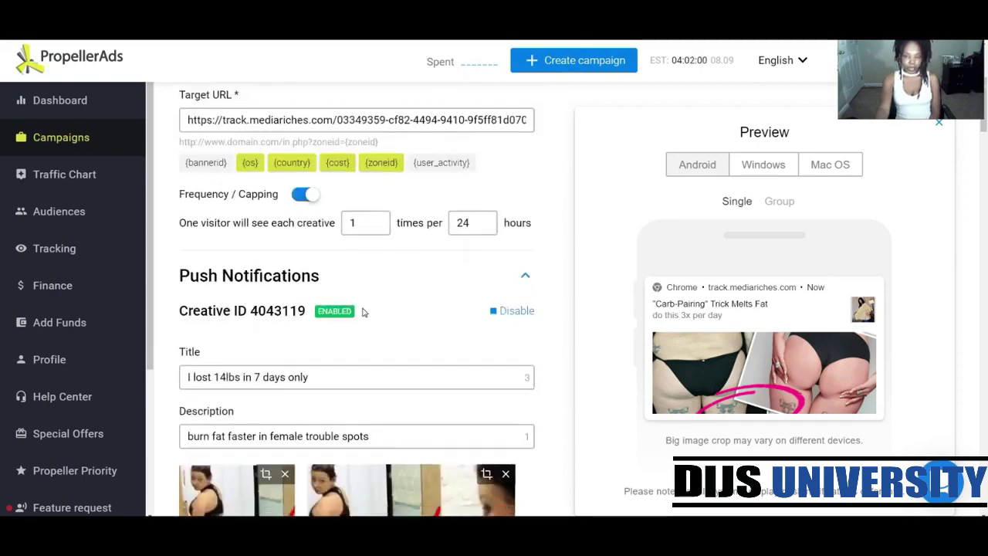
pyautogui.scroll(-10, 356, 304)
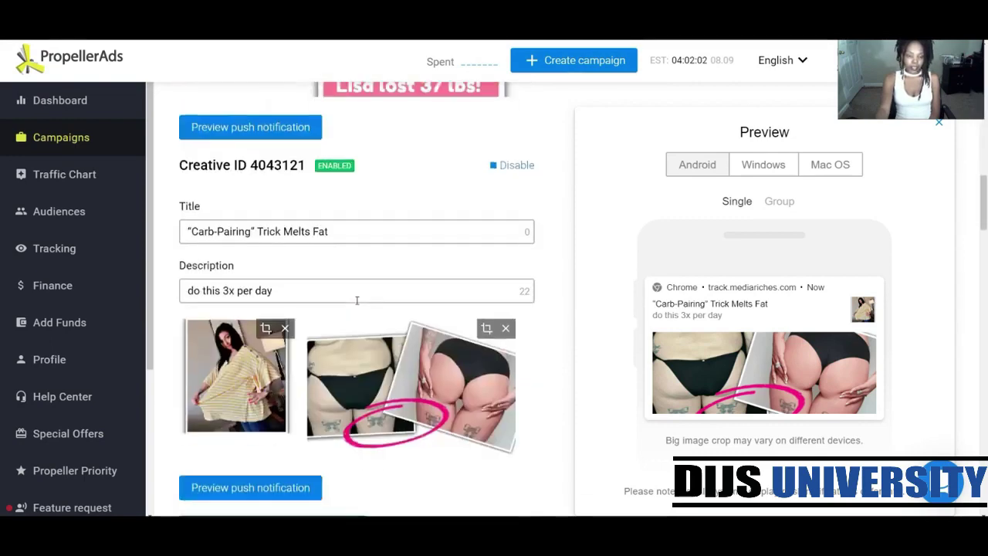
# - Examine the campaign's user activity levels and its Countries & Bid settings
pyautogui.scroll(-2, 358, 305)
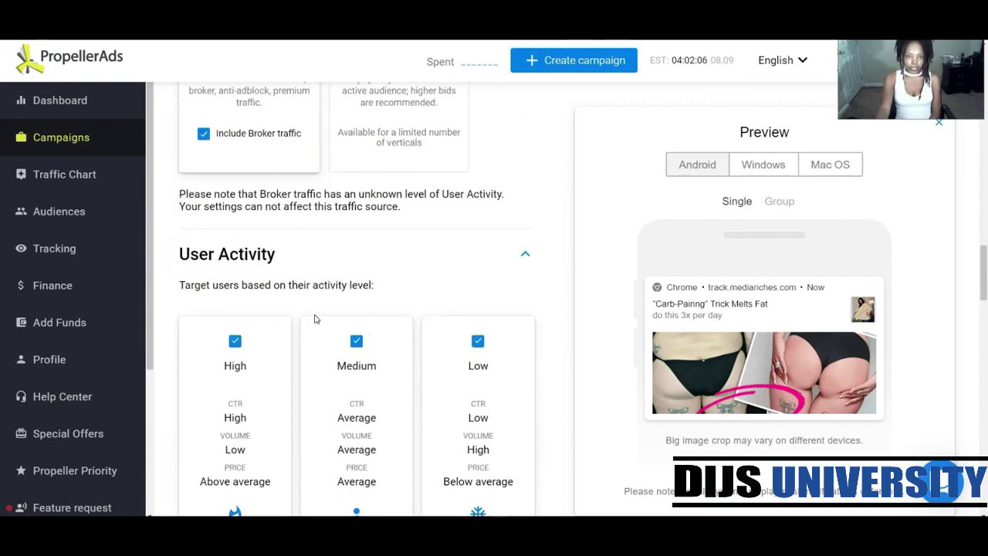
pyautogui.scroll(-1, 313, 319)
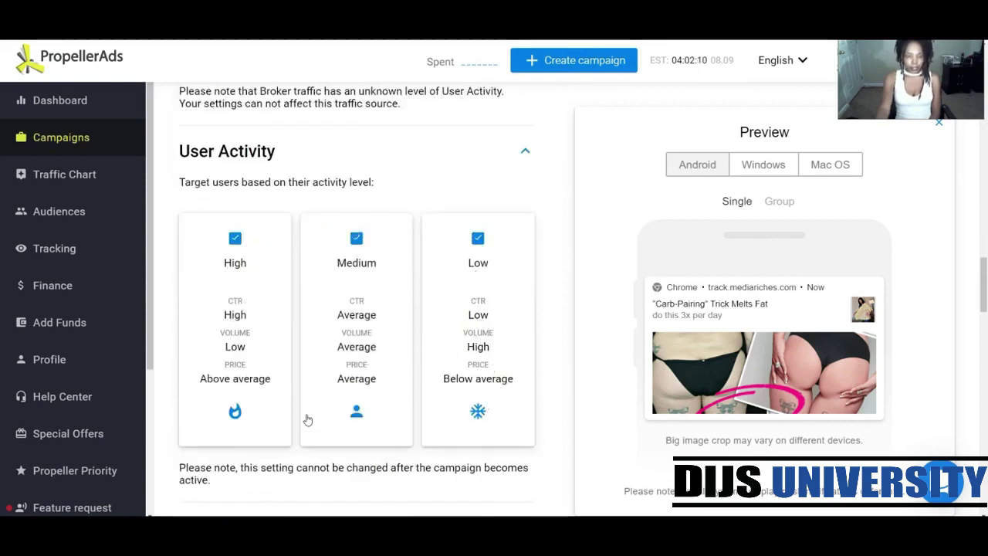
pyautogui.scroll(1, 475, 337)
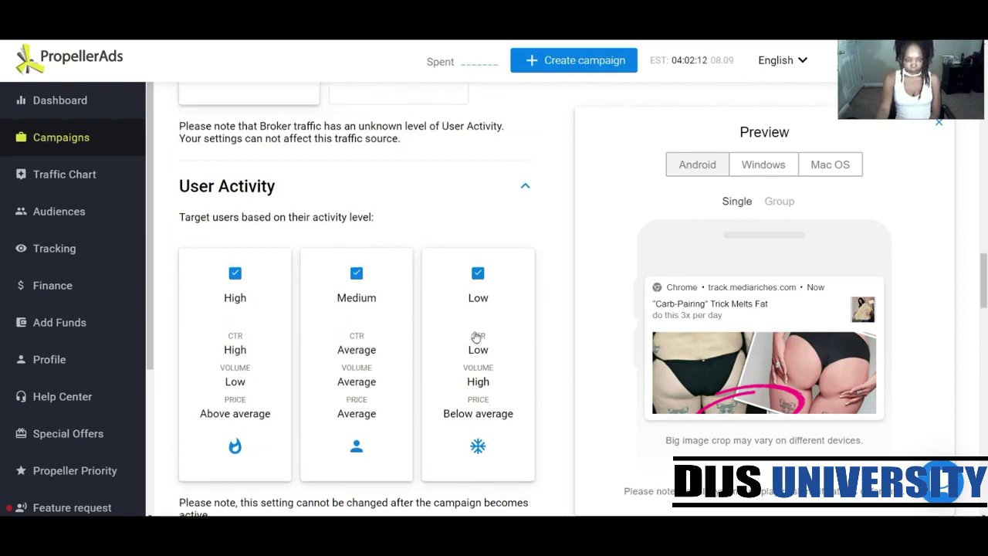
pyautogui.scroll(-4, 474, 337)
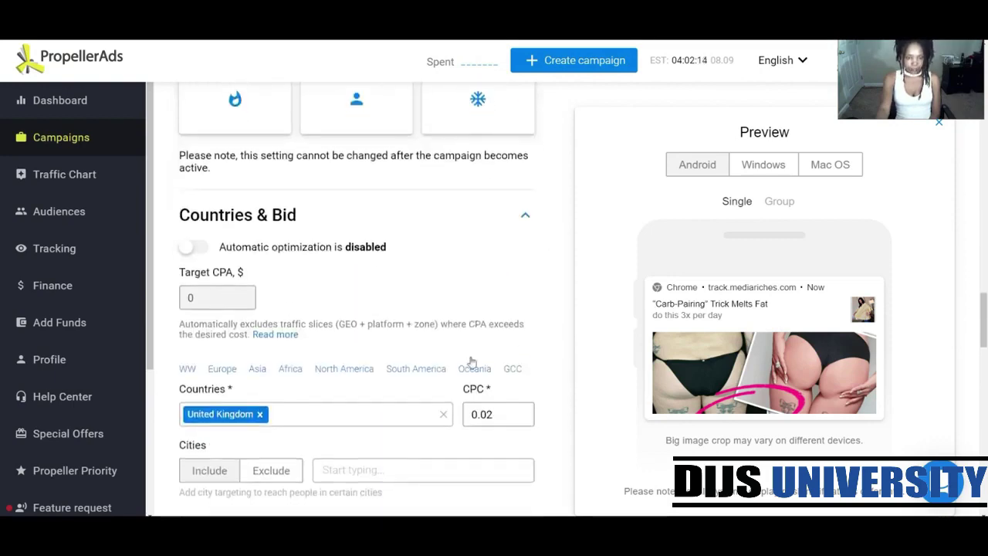
pyautogui.scroll(-1, 347, 416)
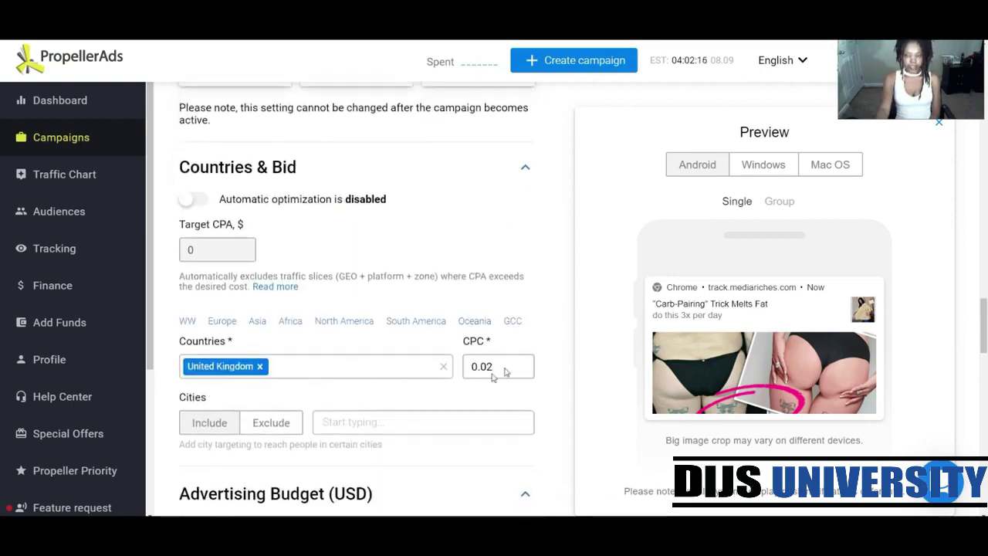
# - Close the push notification preview and show the optimal CPC rates and available traffic for the United Kingdom bid
pyautogui.click(940, 129)
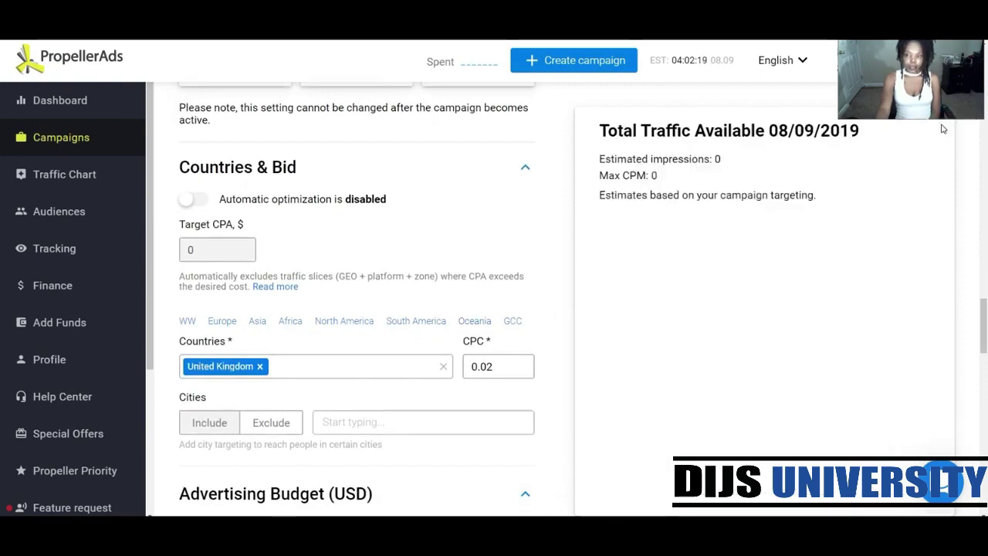
pyautogui.click(482, 366)
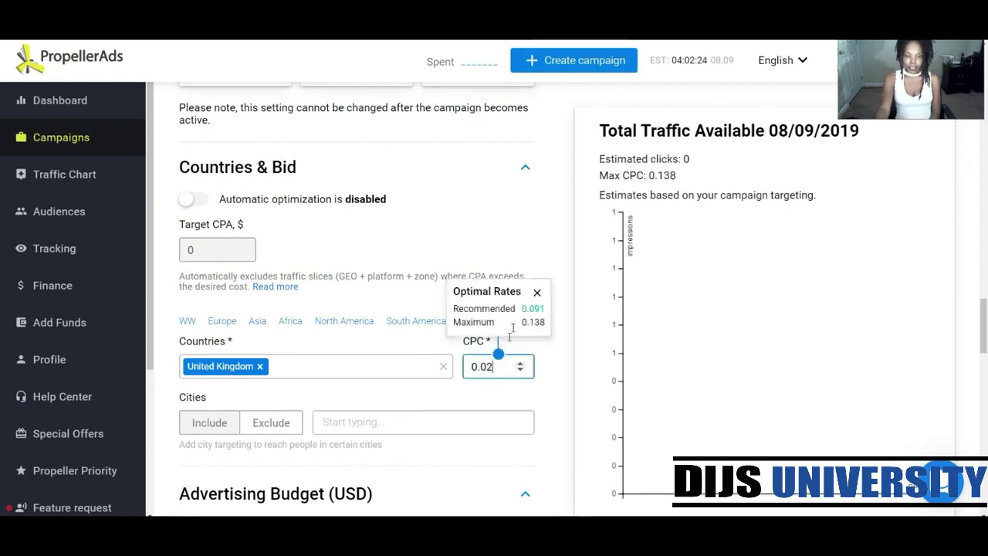
pyautogui.scroll(-1, 542, 318)
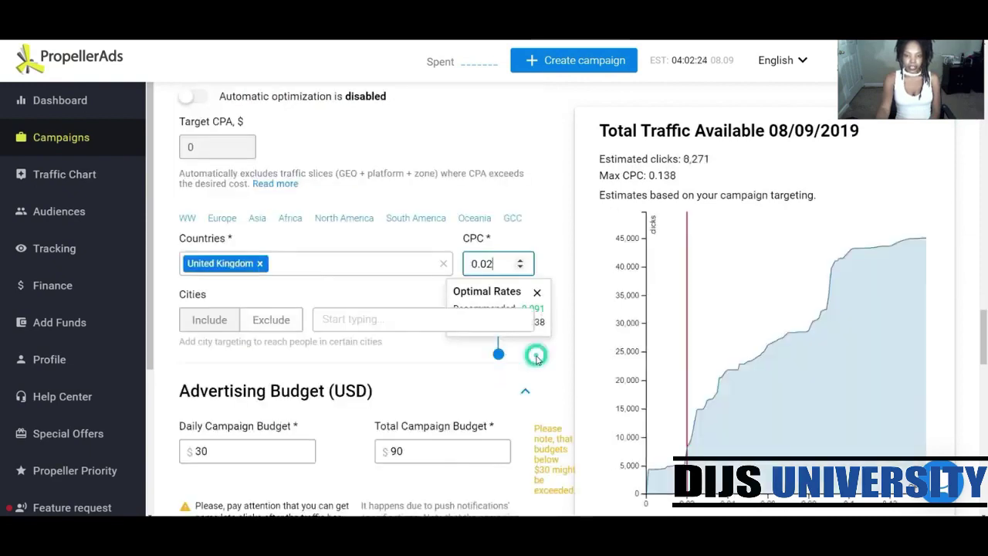
# - Dismiss the optimal CPC rates and review the campaign's daily and total advertising budgets
pyautogui.click(211, 330)
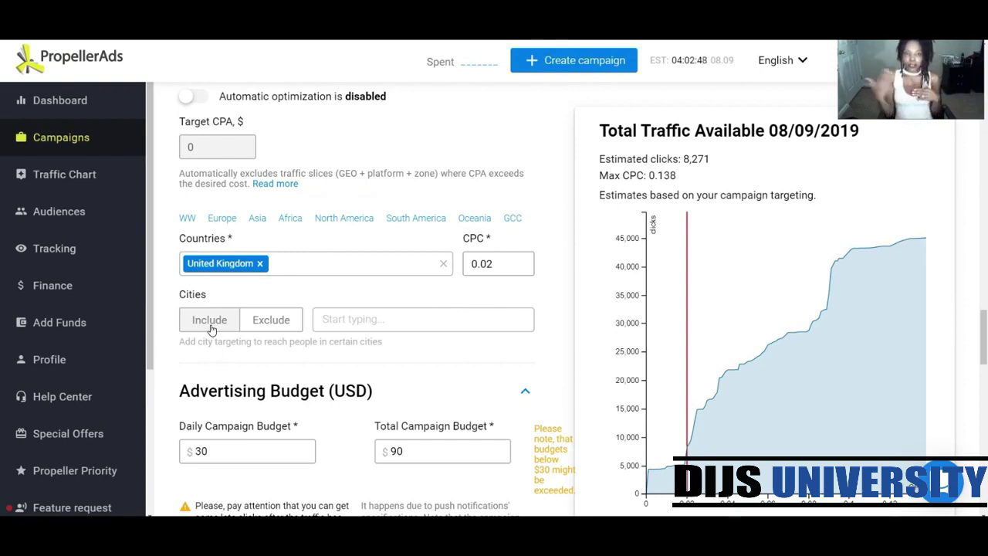
pyautogui.scroll(-2, 210, 330)
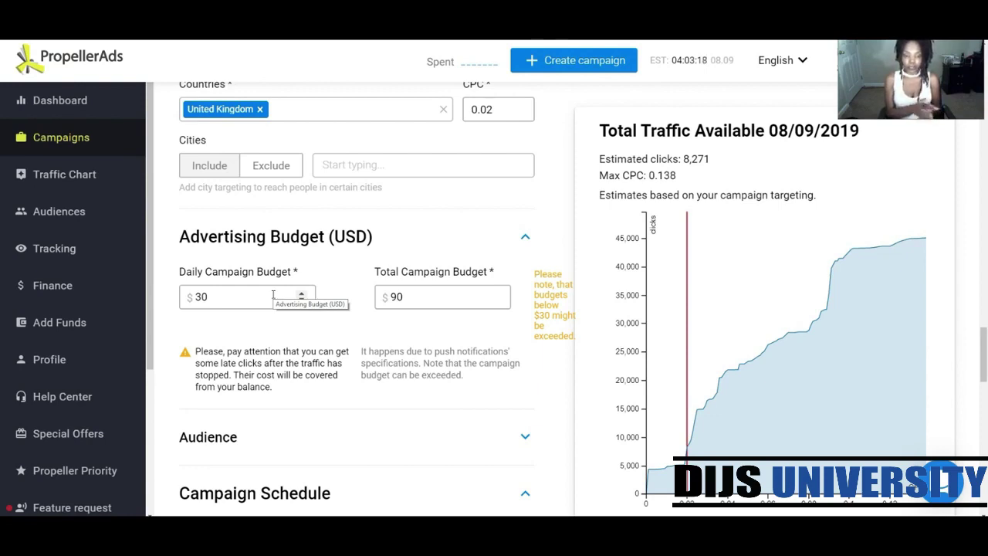
pyautogui.moveTo(272, 295); pyautogui.dragTo(183, 315)
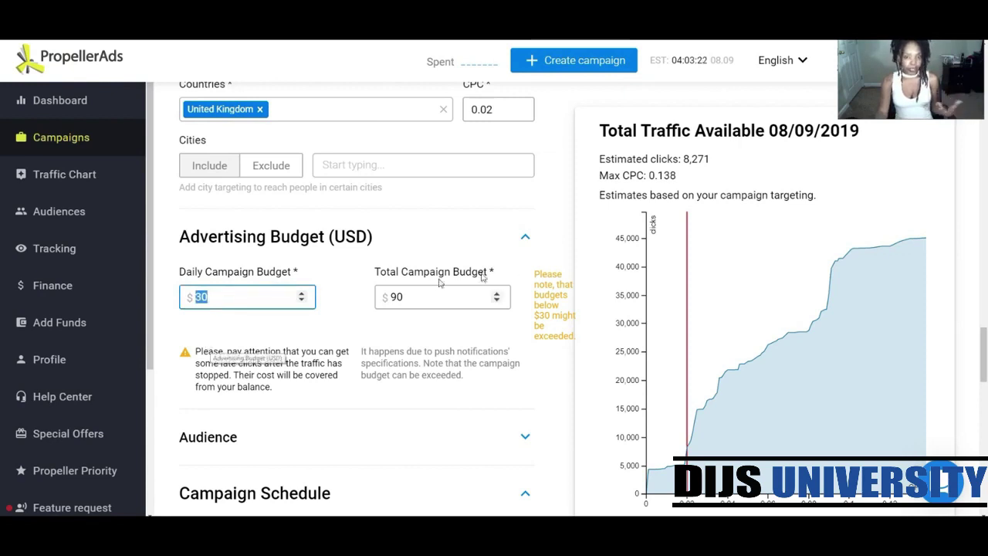
pyautogui.moveTo(406, 297); pyautogui.dragTo(369, 298)
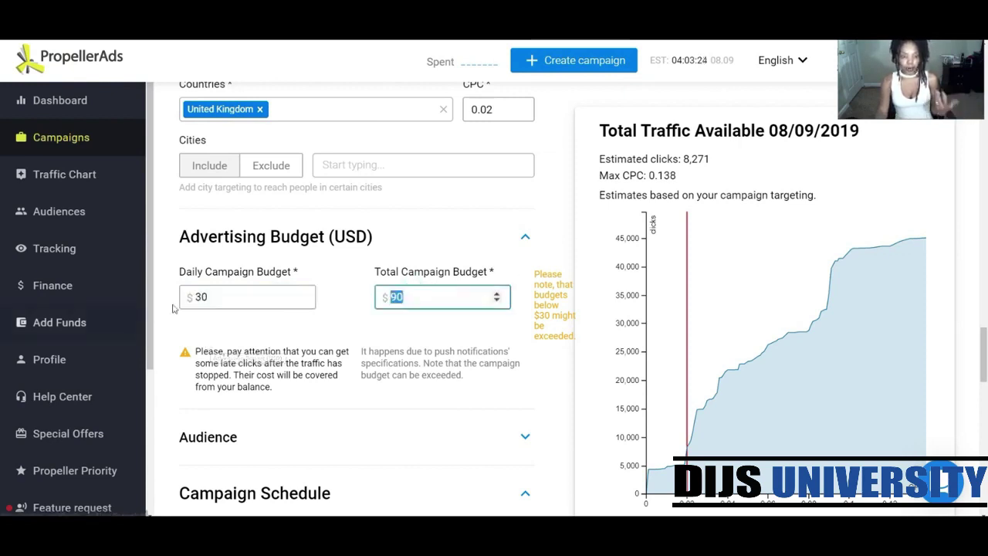
# - Change the daily campaign budget to 29.98 and set it back to 30
pyautogui.click(205, 297)
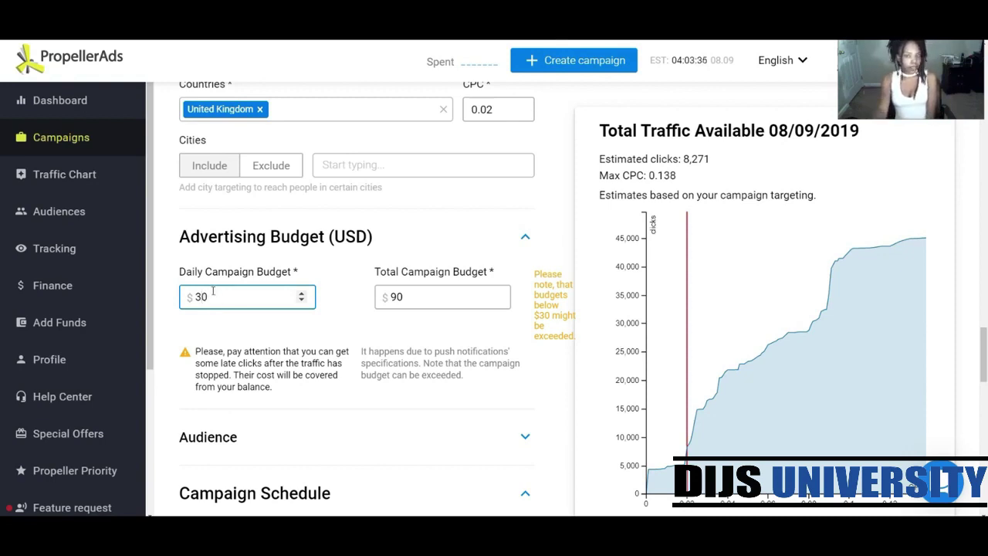
pyautogui.press('BackSpace')
pyautogui.press('BackSpace')
pyautogui.write('29.98')
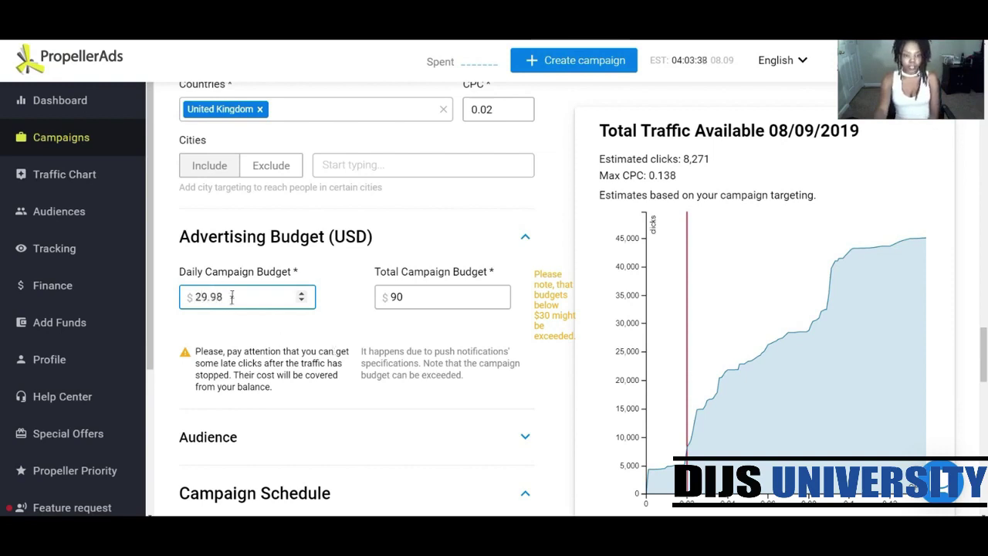
pyautogui.doubleClick(231, 298)
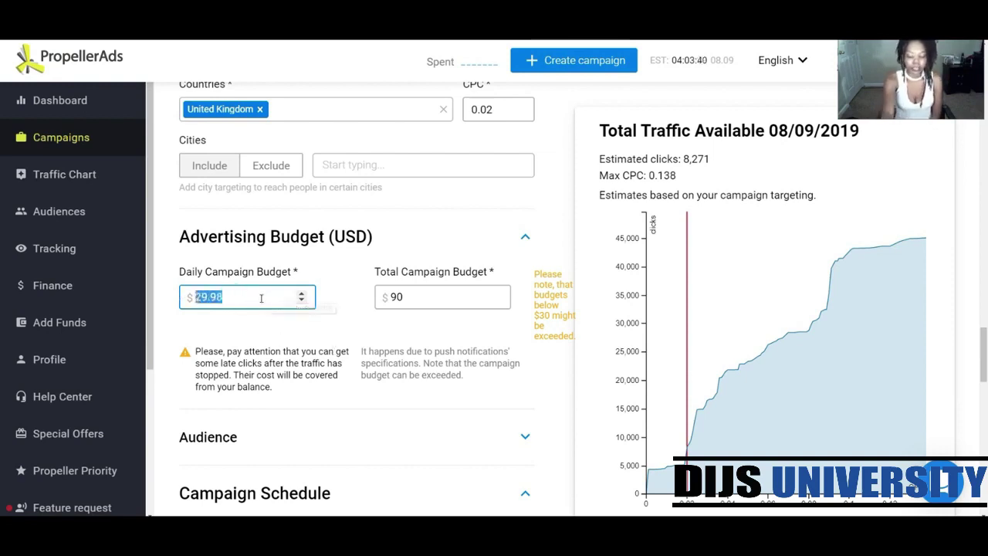
pyautogui.write('30')
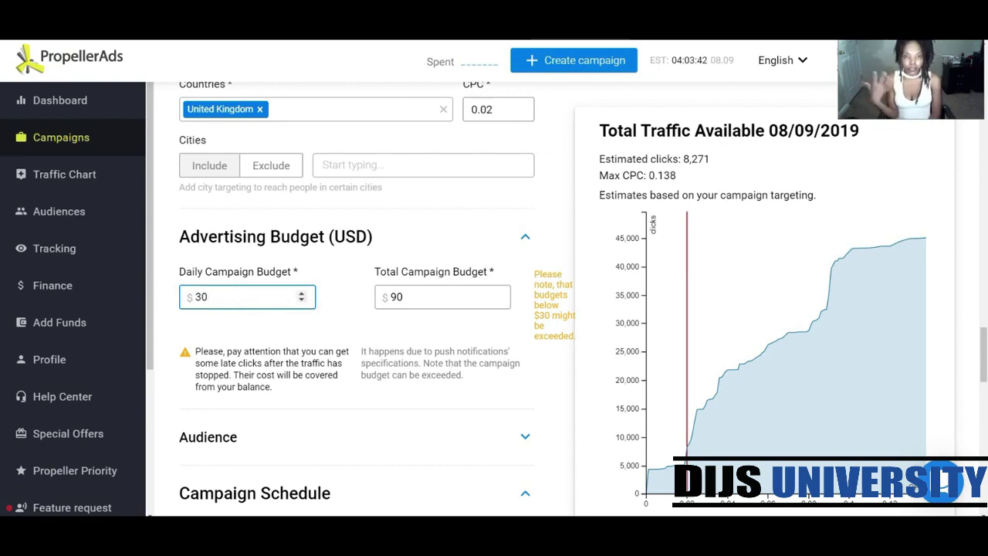
pyautogui.click(544, 353)
# - Exclude hours 00 through 07 on all seven days of the campaign schedule
pyautogui.scroll(-2, 544, 353)
pyautogui.scroll(-1, 544, 354)
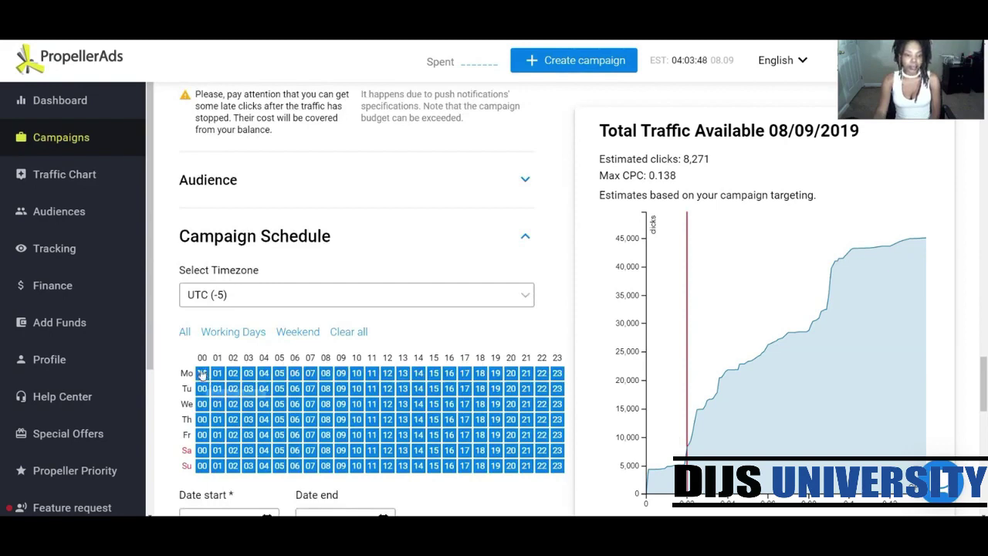
pyautogui.moveTo(202, 357)
pyautogui.mouseDown()
pyautogui.moveTo(319, 409)
pyautogui.moveTo(321, 466)
pyautogui.moveTo(311, 474)
pyautogui.mouseUp()
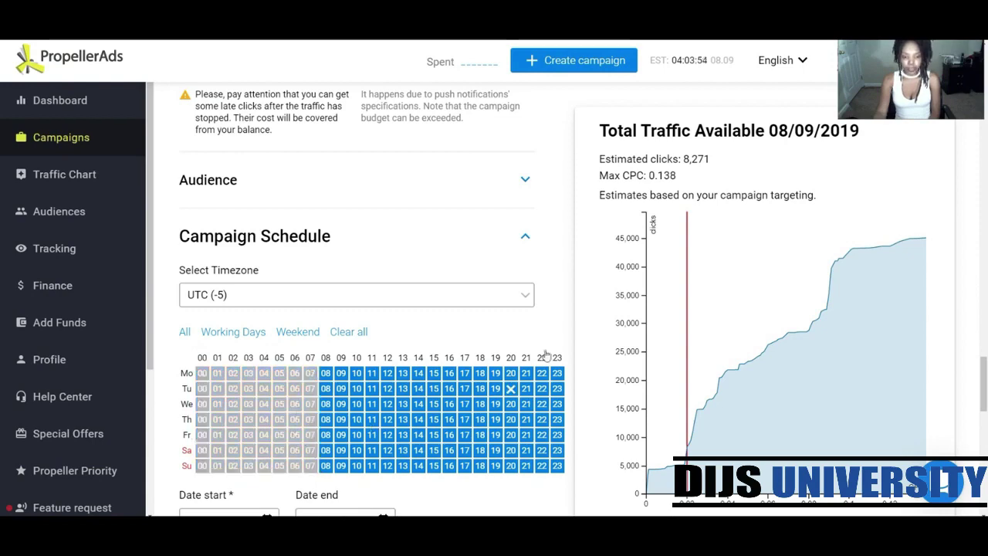
# - Review the start date, platform, OS, connection and zone targeting, and return to the campaign name and target URL
pyautogui.scroll(-3, 397, 422)
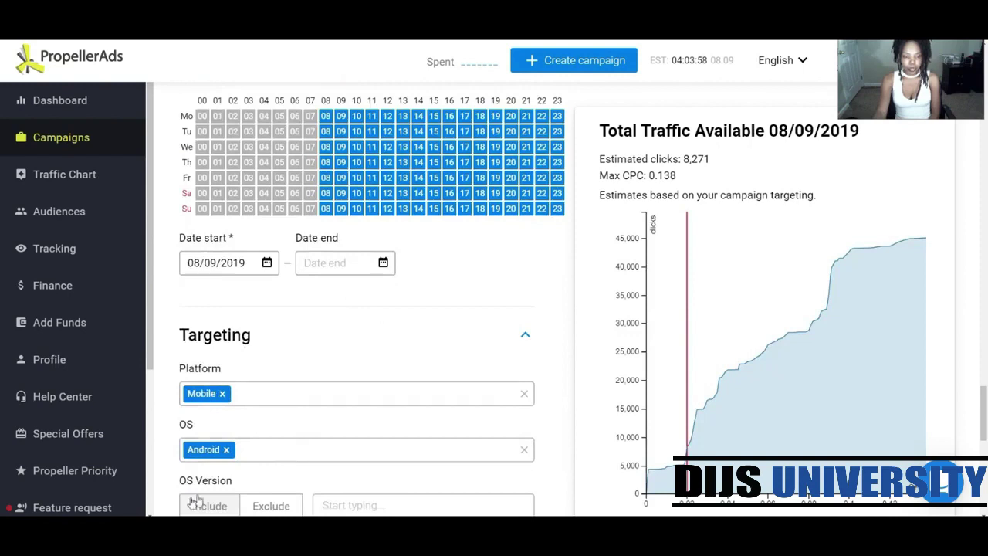
pyautogui.scroll(-1, 208, 462)
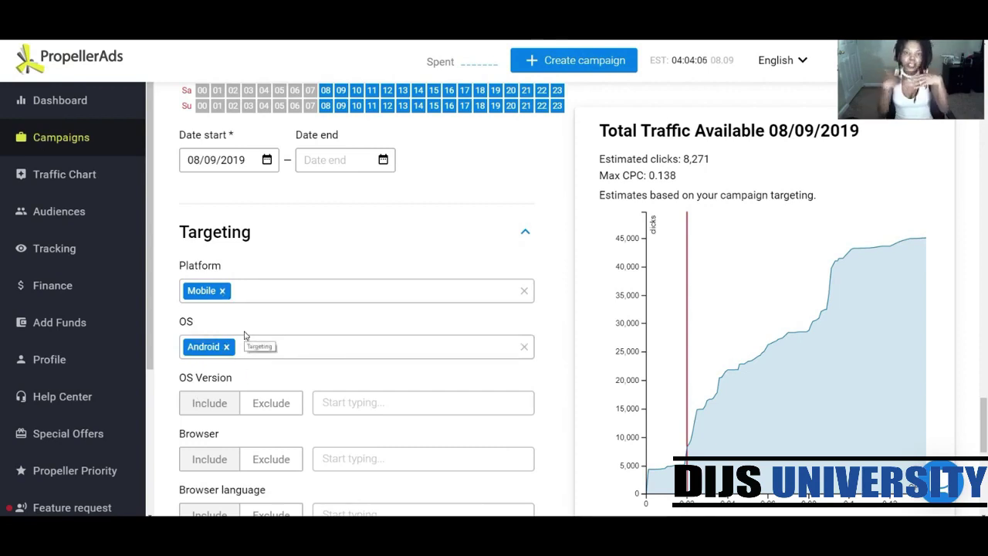
pyautogui.scroll(-5, 244, 335)
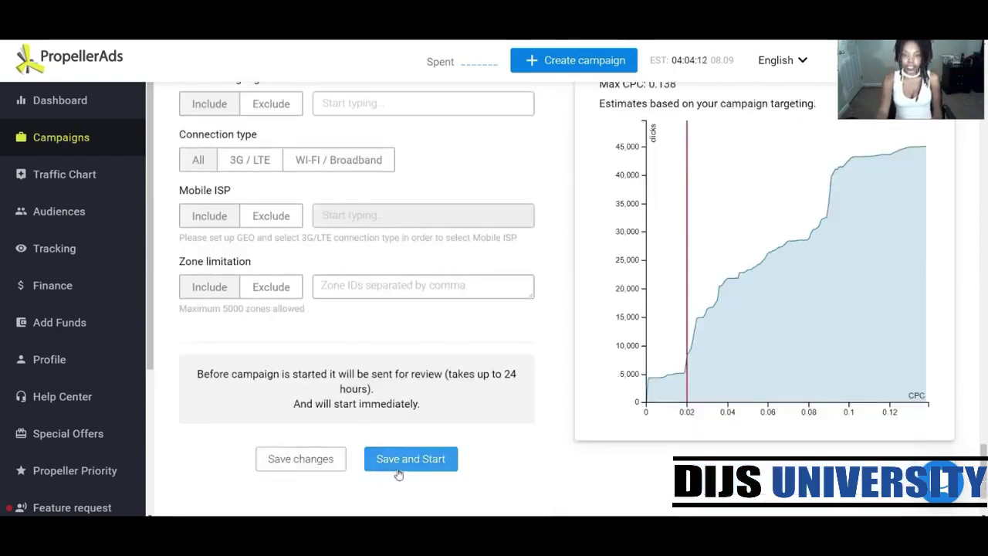
pyautogui.scroll(4, 396, 463)
pyautogui.scroll(15, 397, 452)
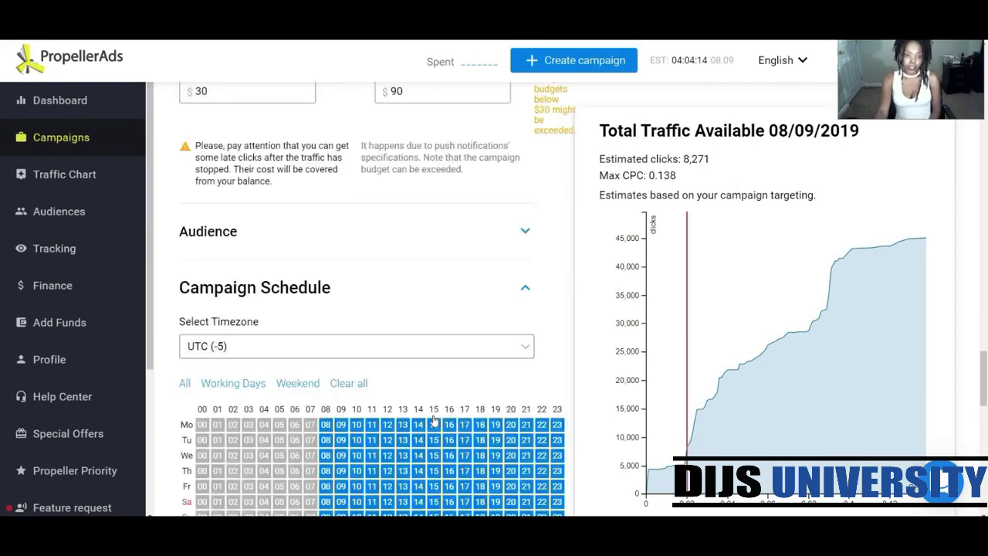
pyautogui.scroll(15, 440, 423)
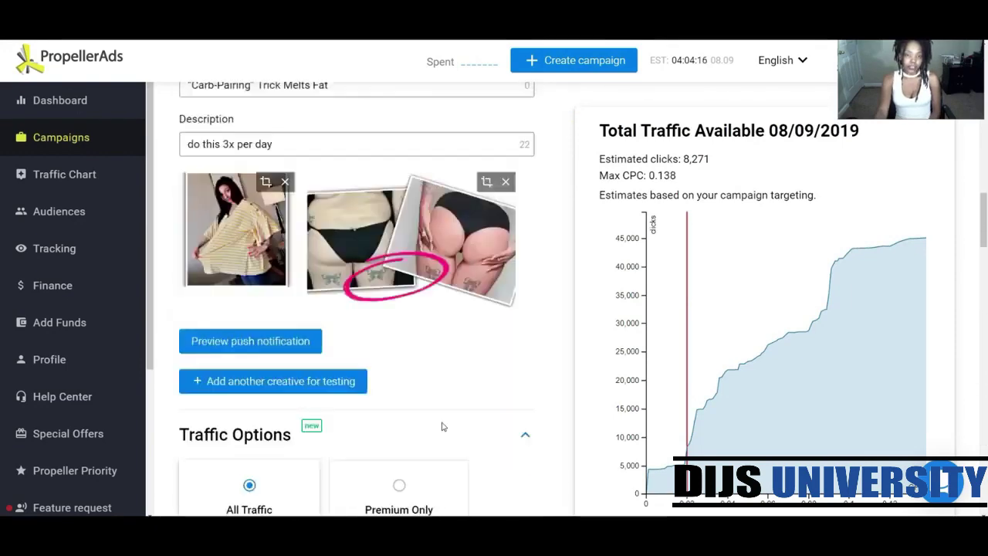
pyautogui.scroll(8, 453, 451)
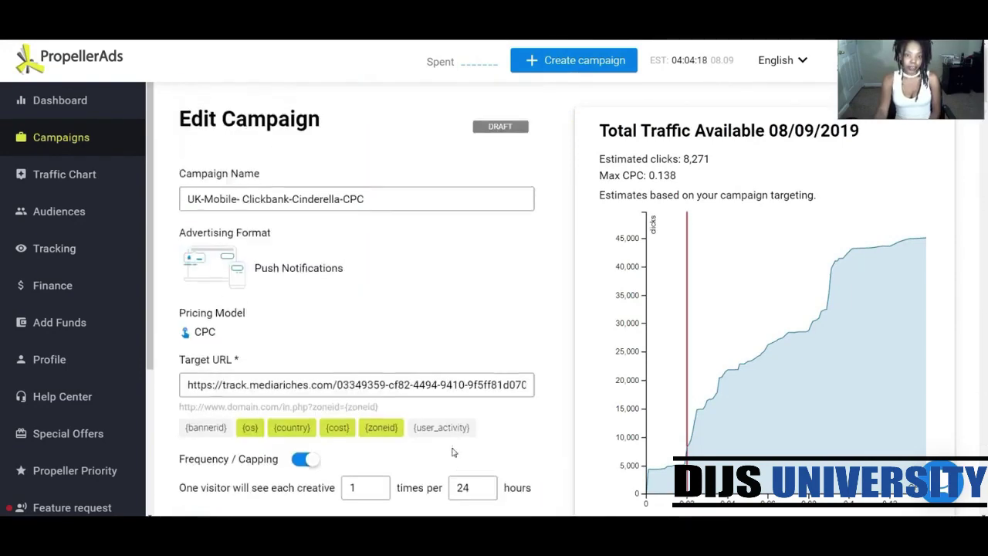